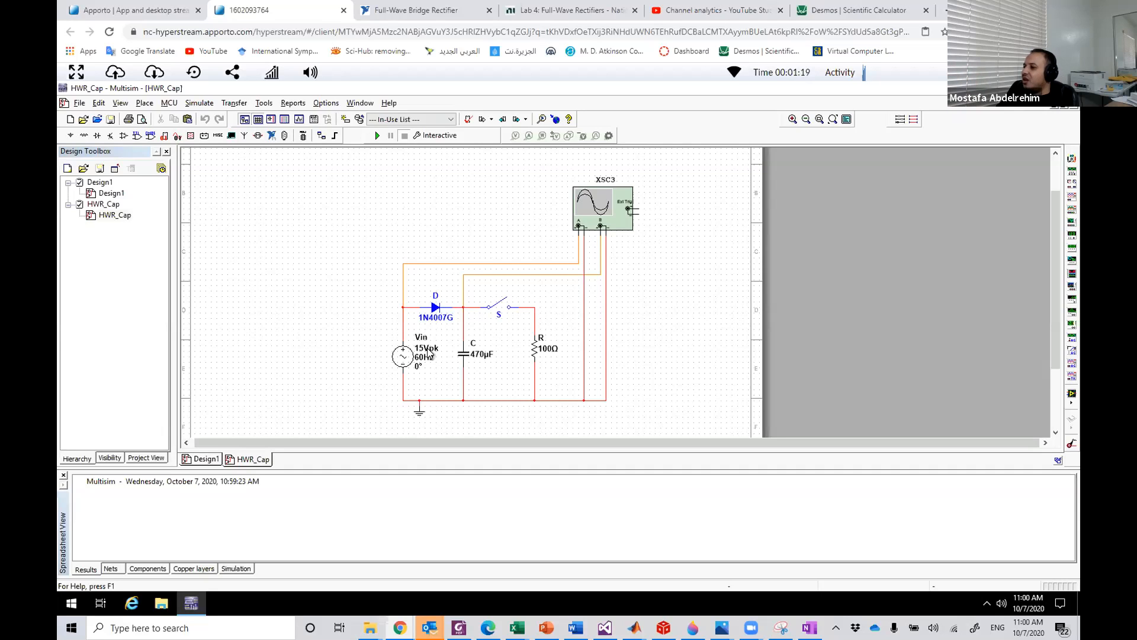
Check the Vin source's peak voltage and frequency values, accept them and run the interactive simulation.
double_click(403, 356)
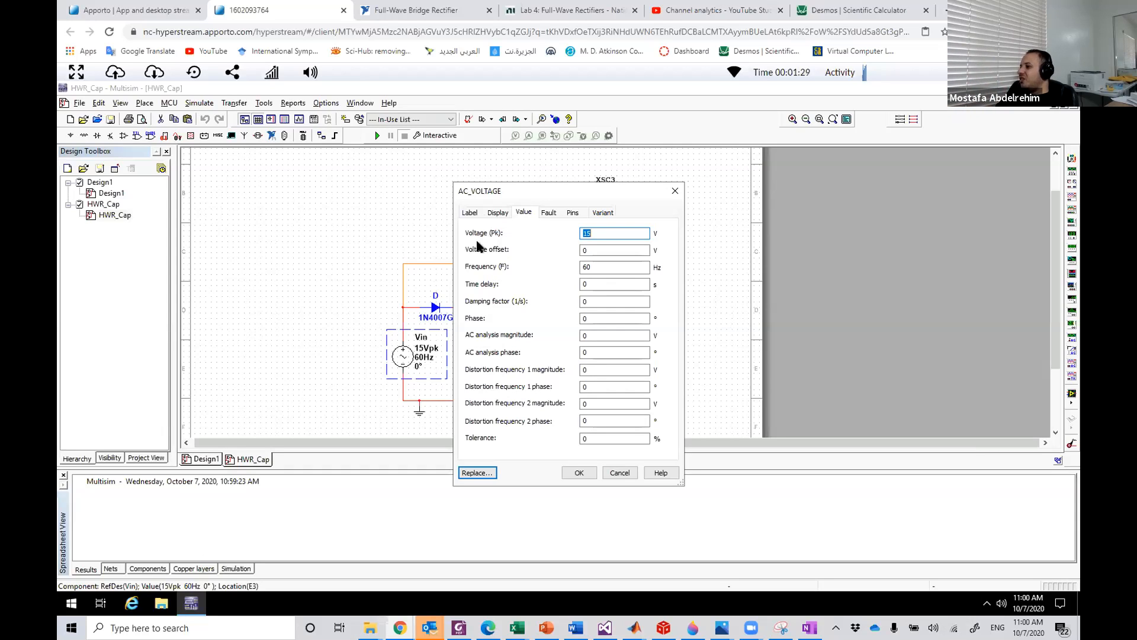
click(574, 472)
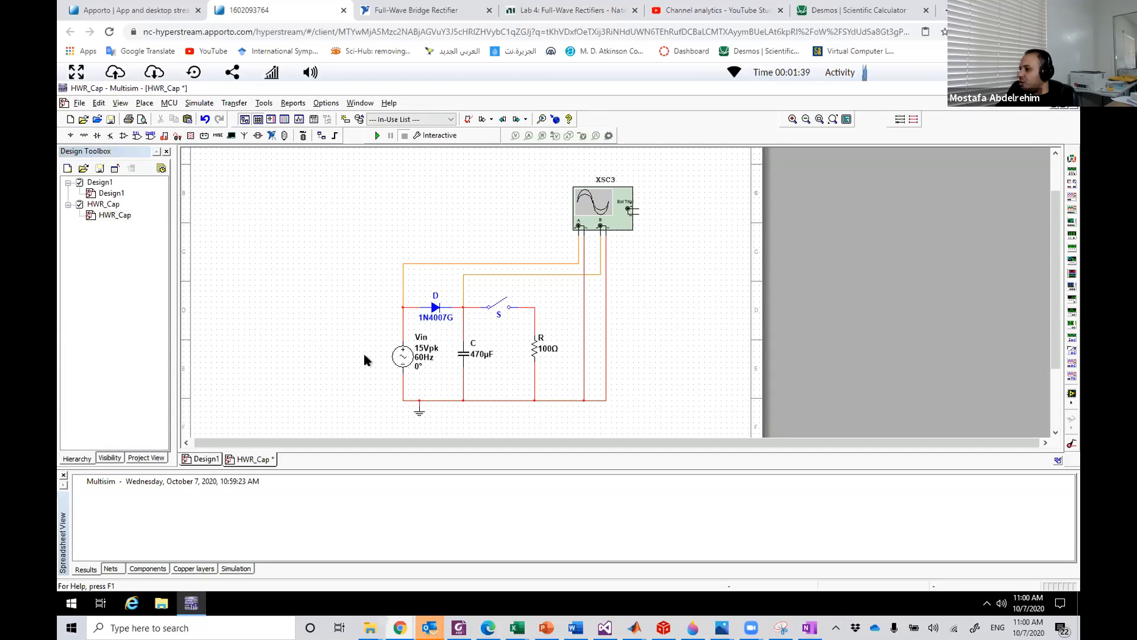
click(378, 135)
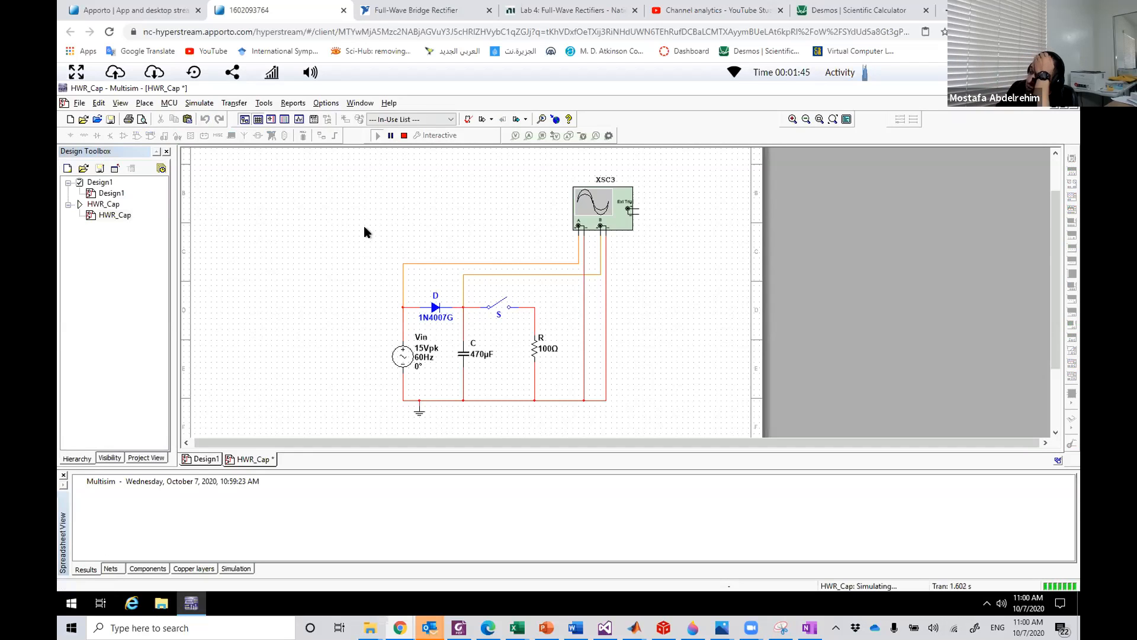
Open oscilloscope XSC3 and move its window fully into view, leaving Channel B on AC coupling.
click(589, 198)
double_click(590, 200)
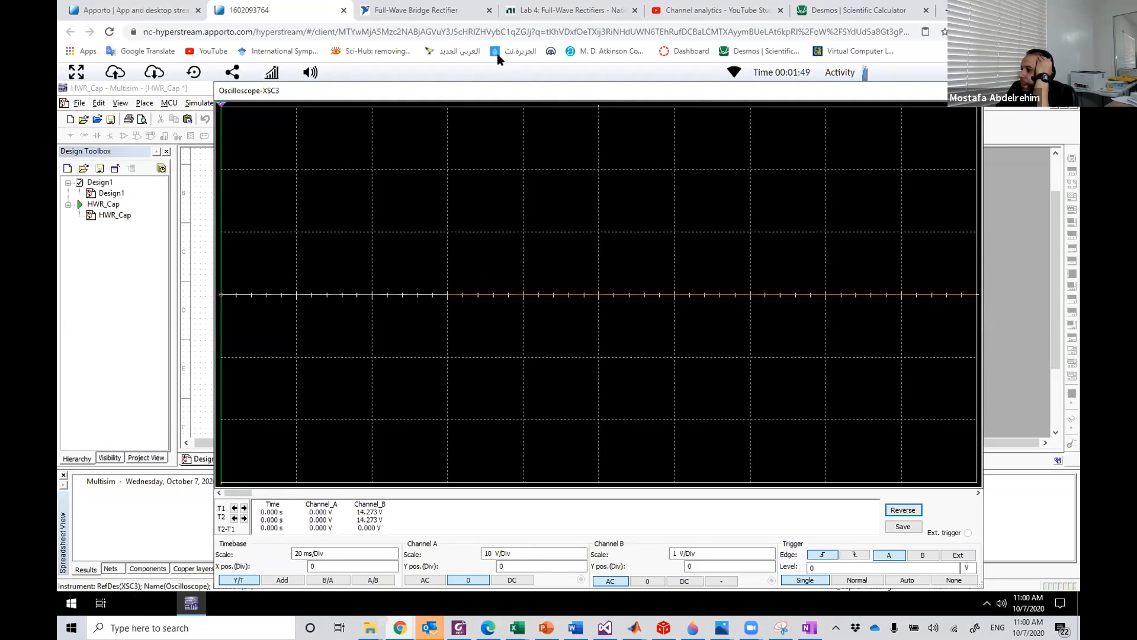
drag(504, 61, 474, 29)
click(674, 582)
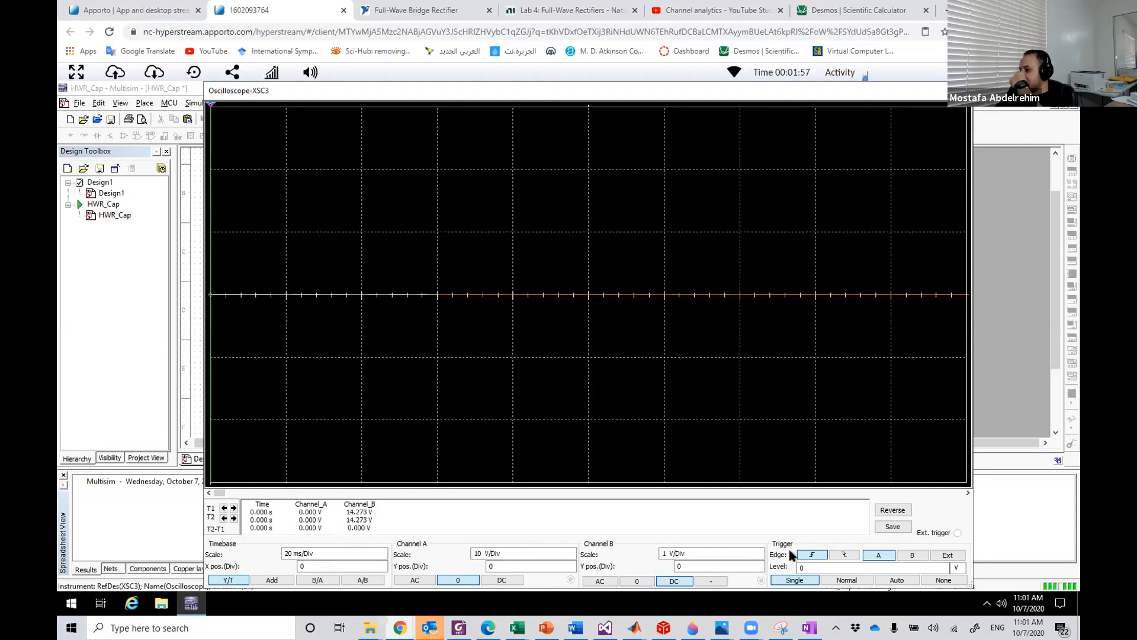
click(599, 581)
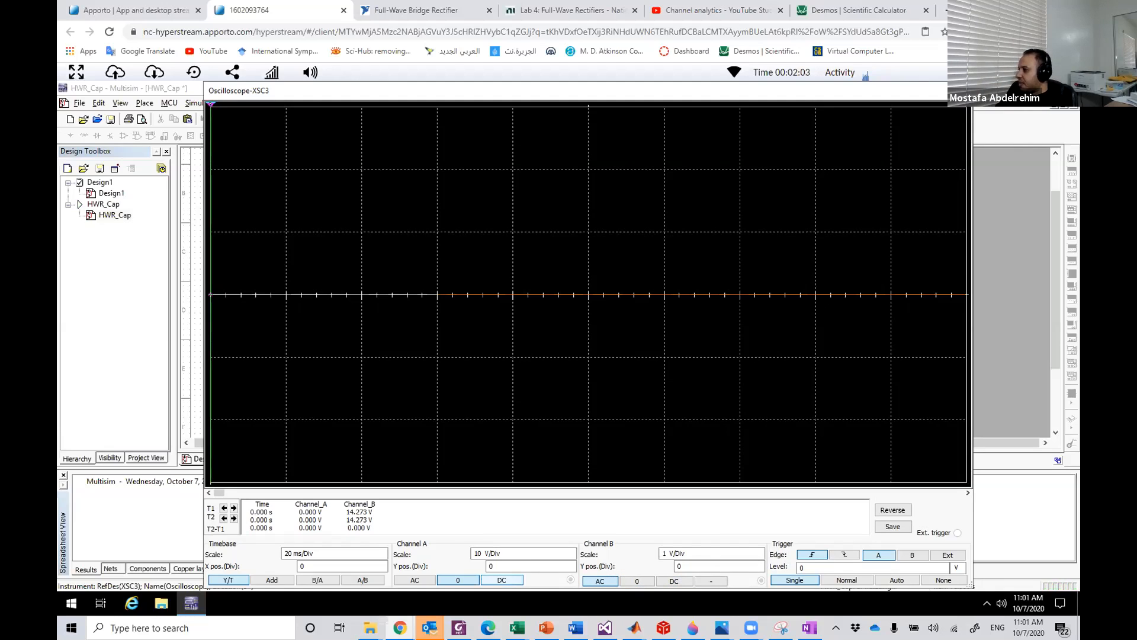
drag(680, 81, 619, 77)
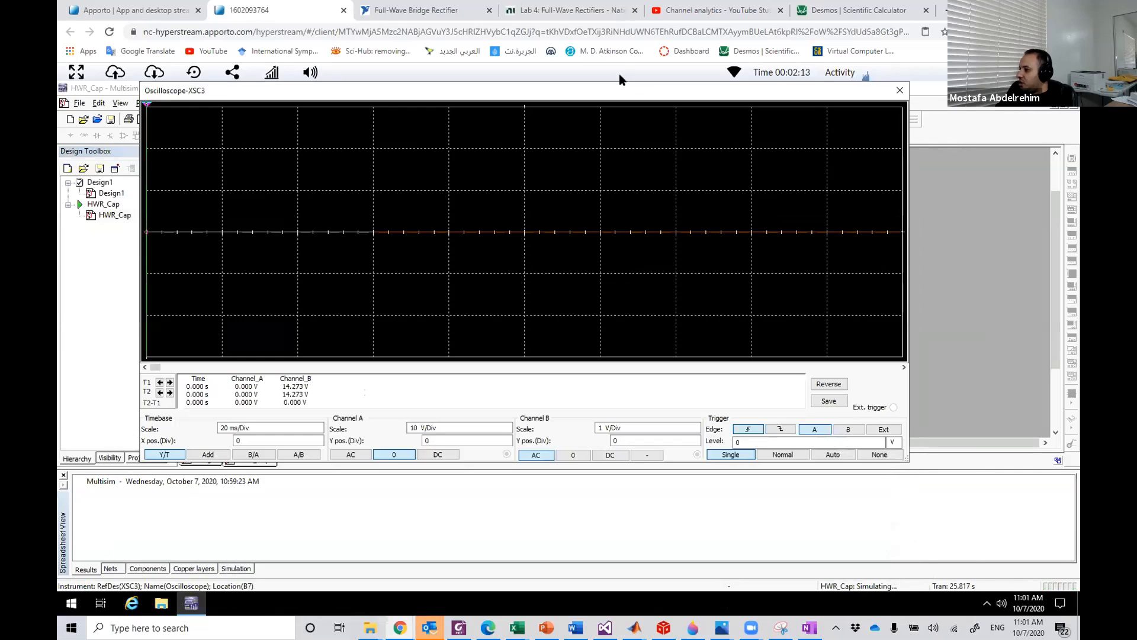
Set Channel A to DC coupling and the Channel B scale to 10 V/Div.
click(431, 455)
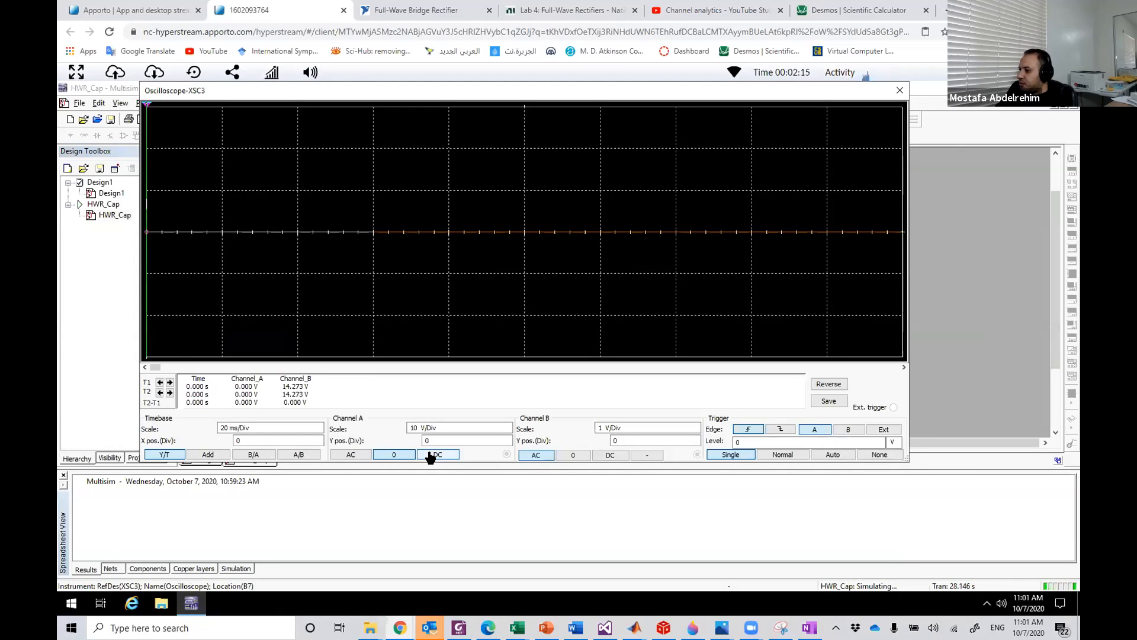
click(699, 430)
click(697, 424)
click(697, 424)
click(698, 425)
click(696, 432)
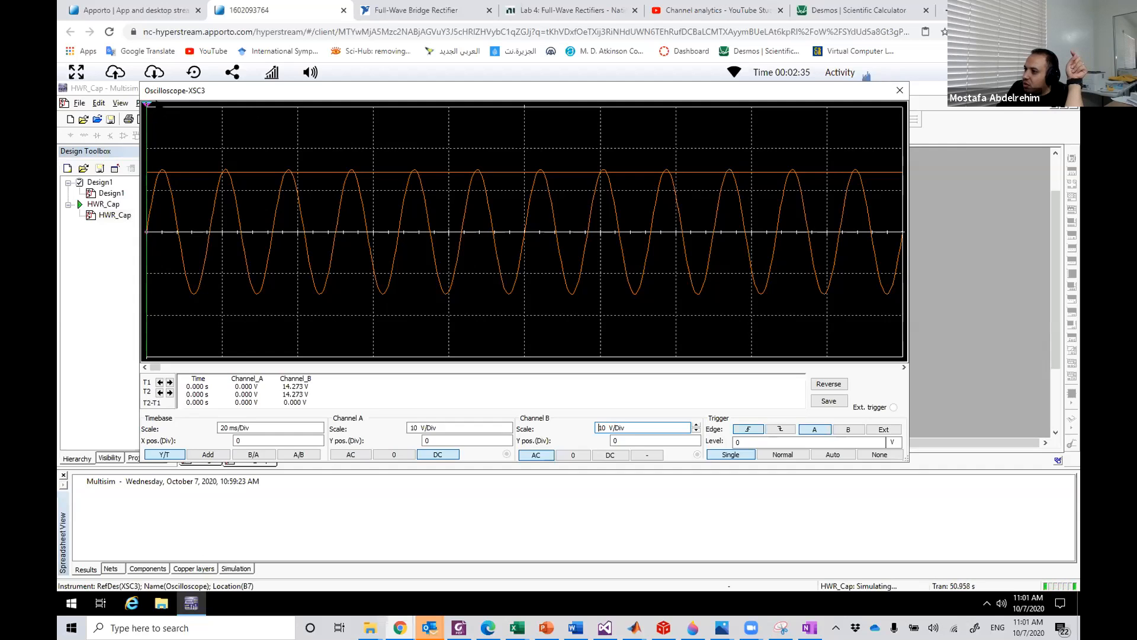
Place a measurement cursor on a peak of the input sine wave and set Channel B to DC coupling.
drag(147, 105, 390, 105)
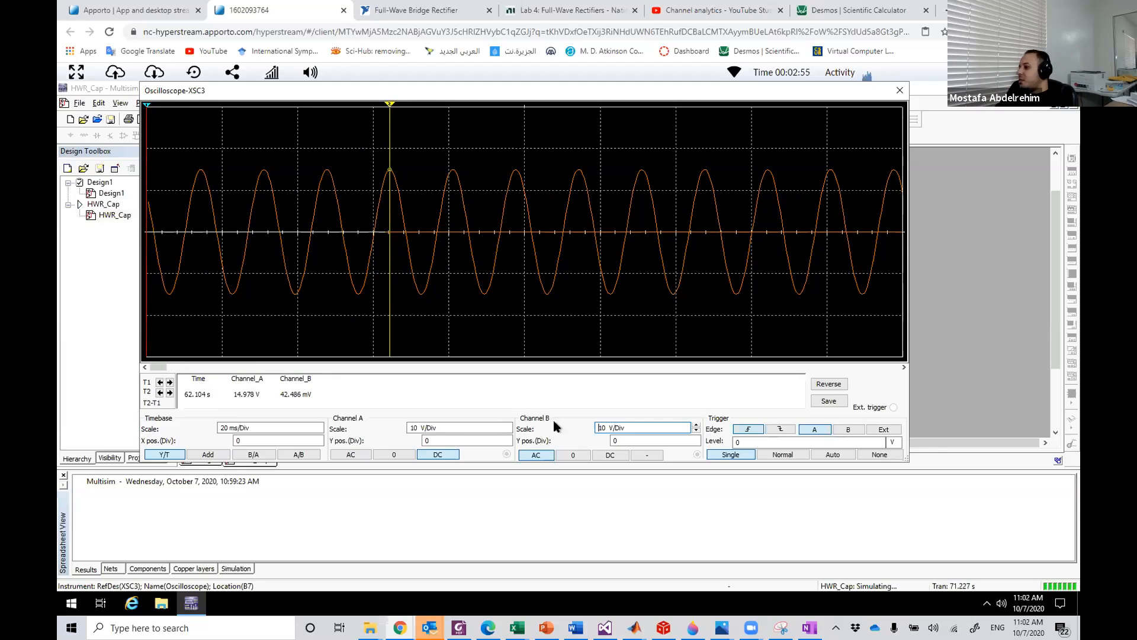
click(609, 456)
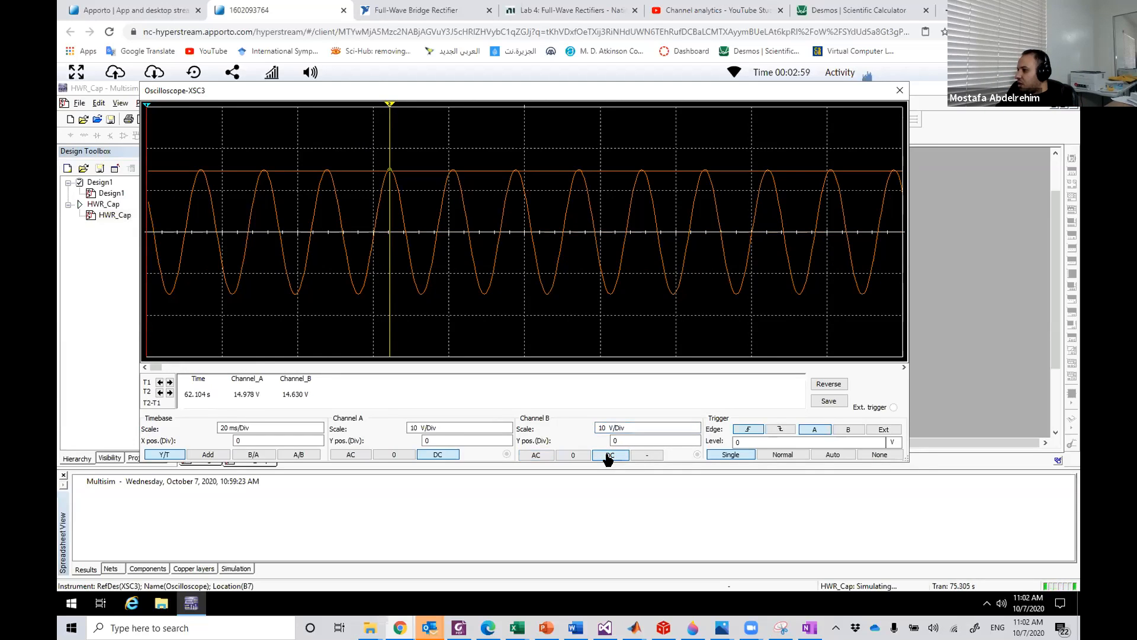
Select Channel B as the cursor's trace and move the cursor close to a trough of the input sine wave.
right_click(424, 141)
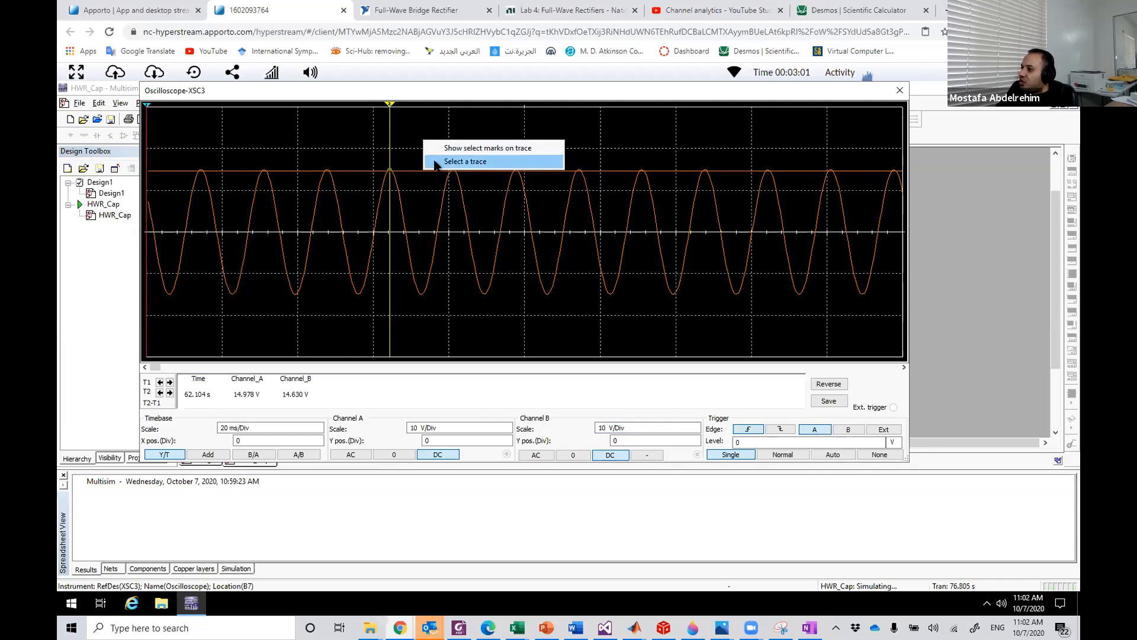
click(450, 163)
click(541, 286)
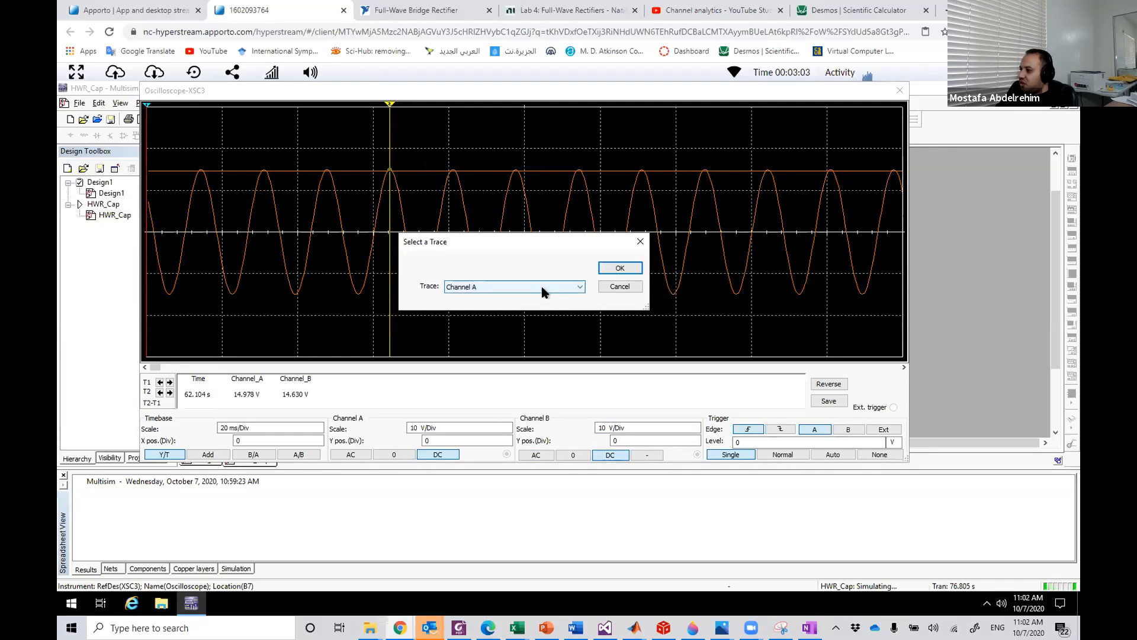
click(569, 305)
click(618, 271)
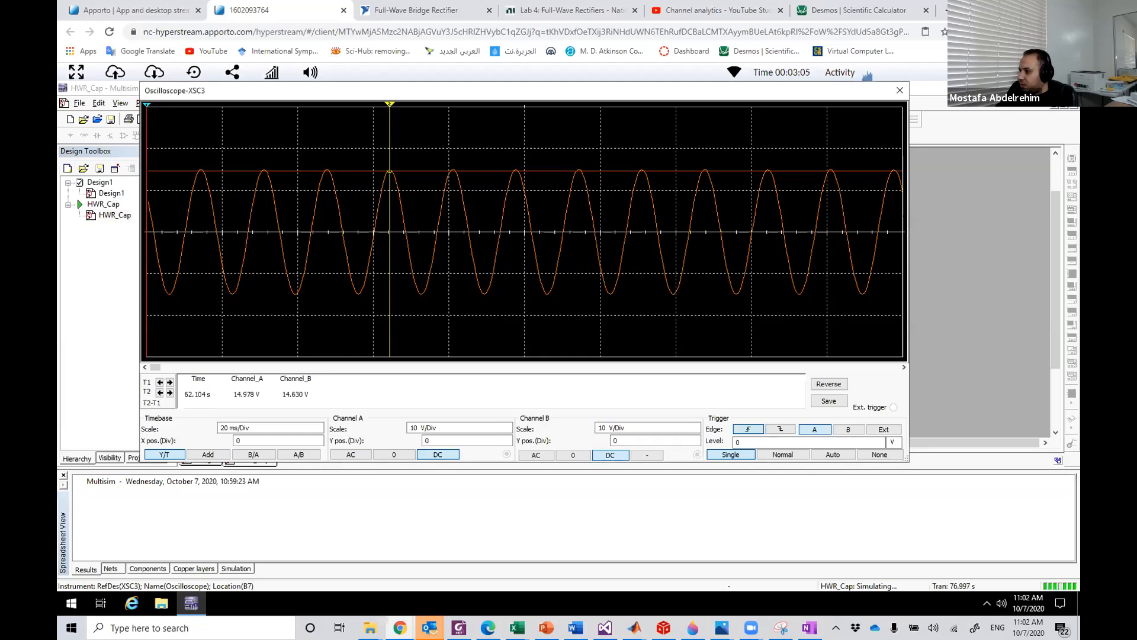
drag(390, 105, 472, 105)
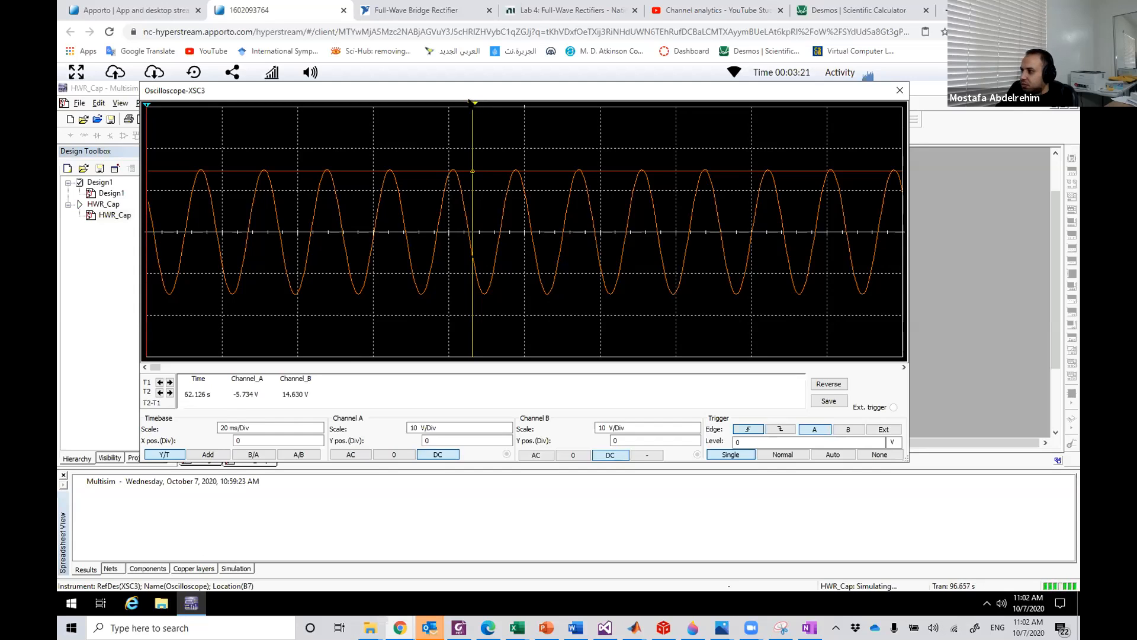
drag(472, 105, 480, 105)
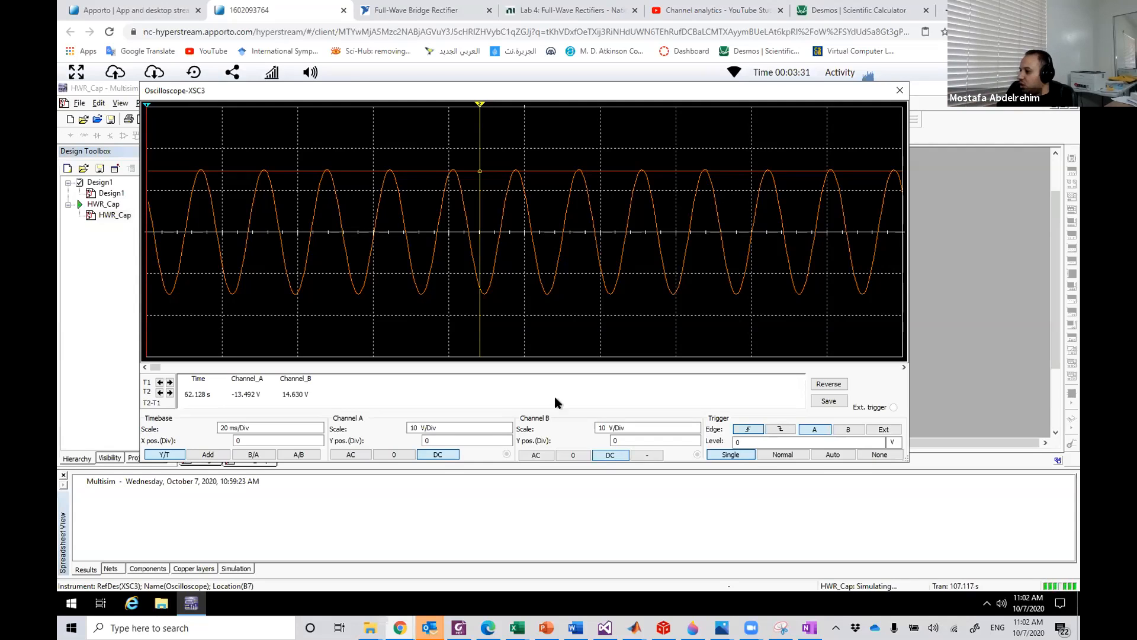
Set the vertical scale of both Channel A and Channel B to 5 V/Div.
click(507, 430)
click(508, 430)
click(697, 431)
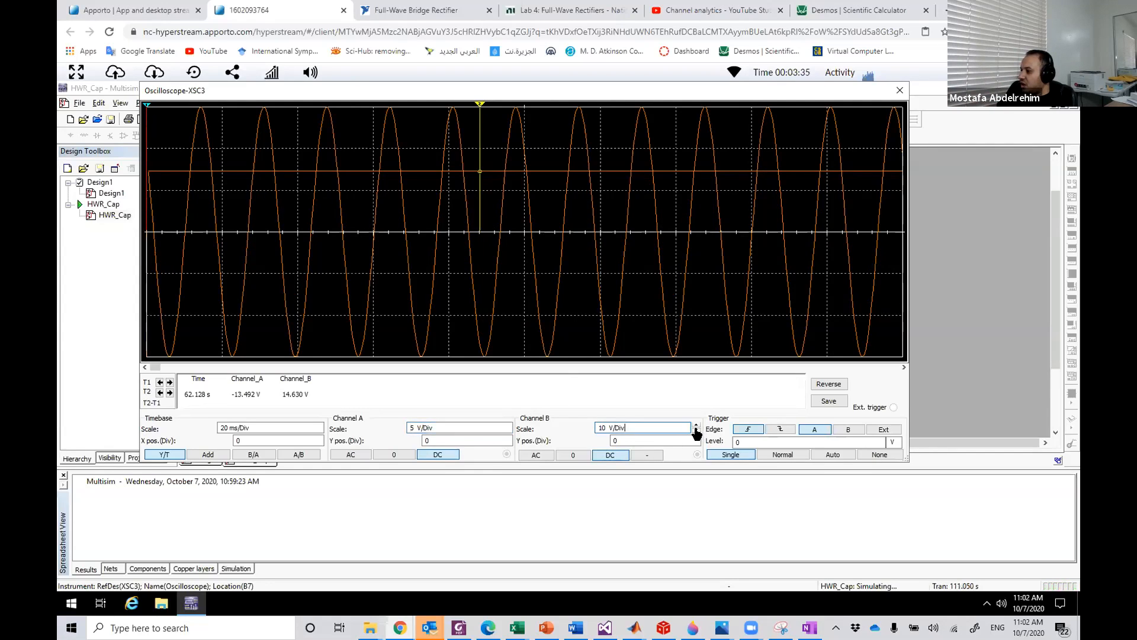
click(697, 431)
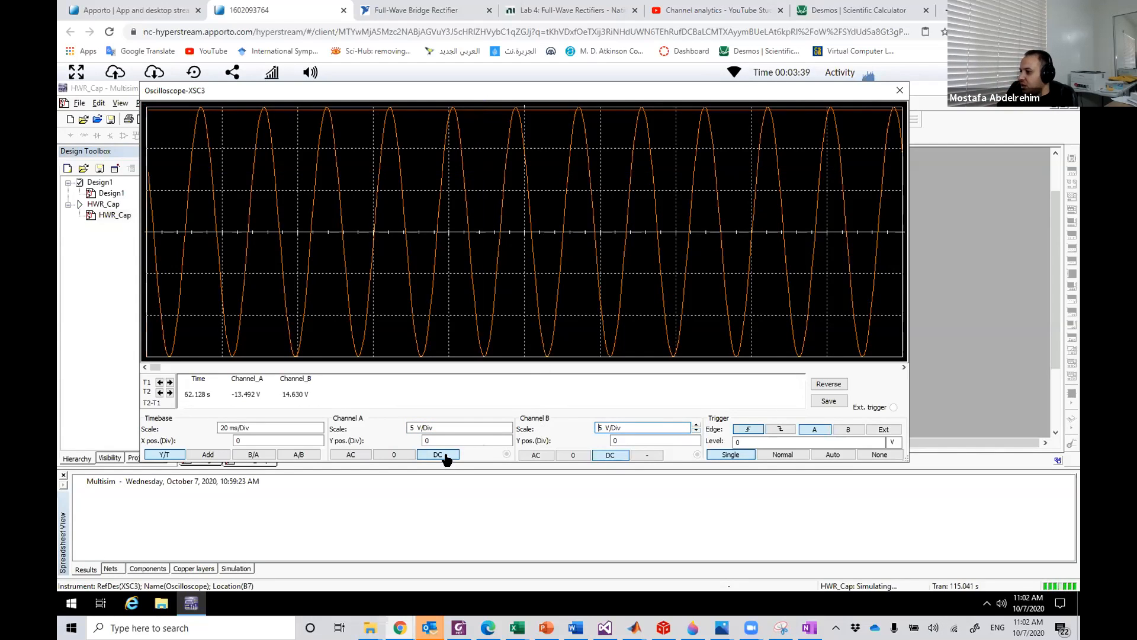
Compare AC coupling on Channels A and B with DC coupling, returning both channels to DC.
click(356, 456)
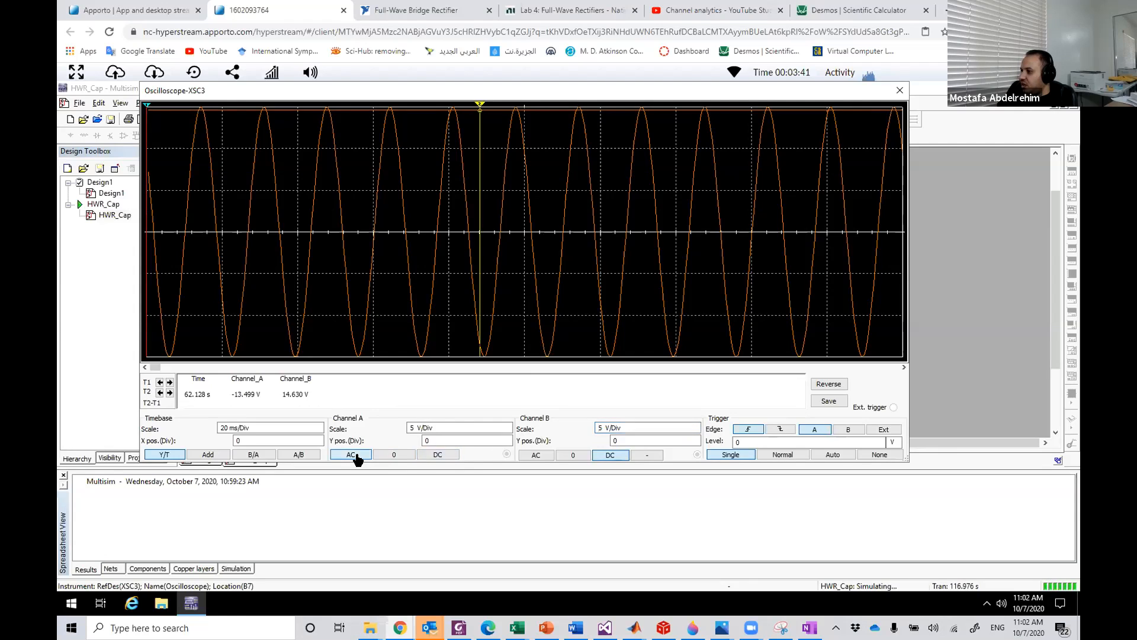
click(535, 457)
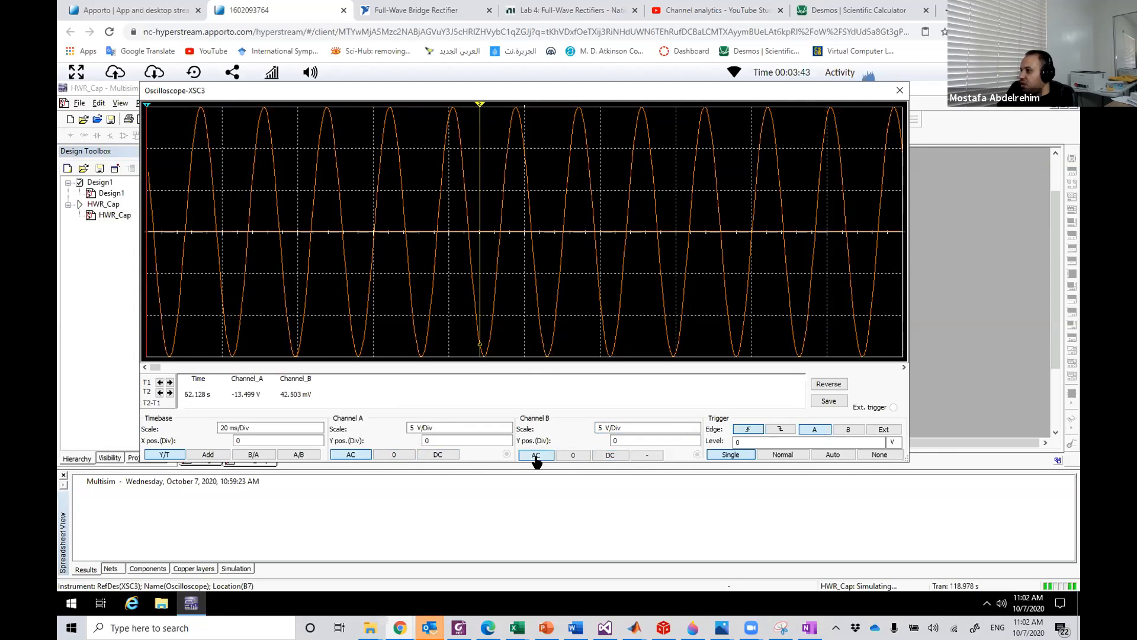
click(608, 457)
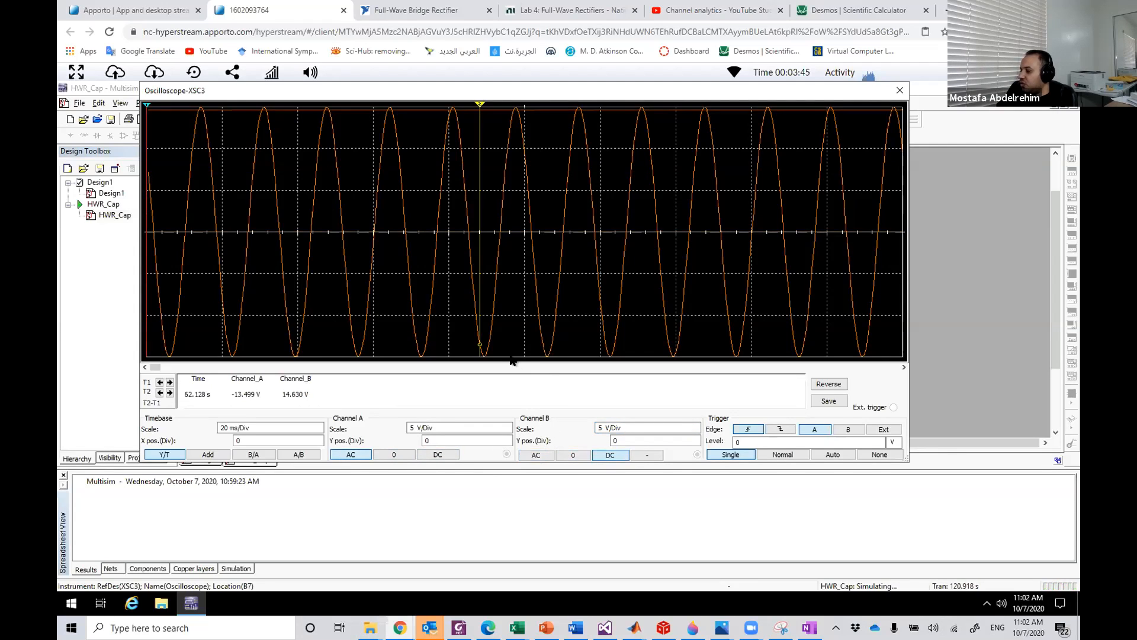
click(437, 454)
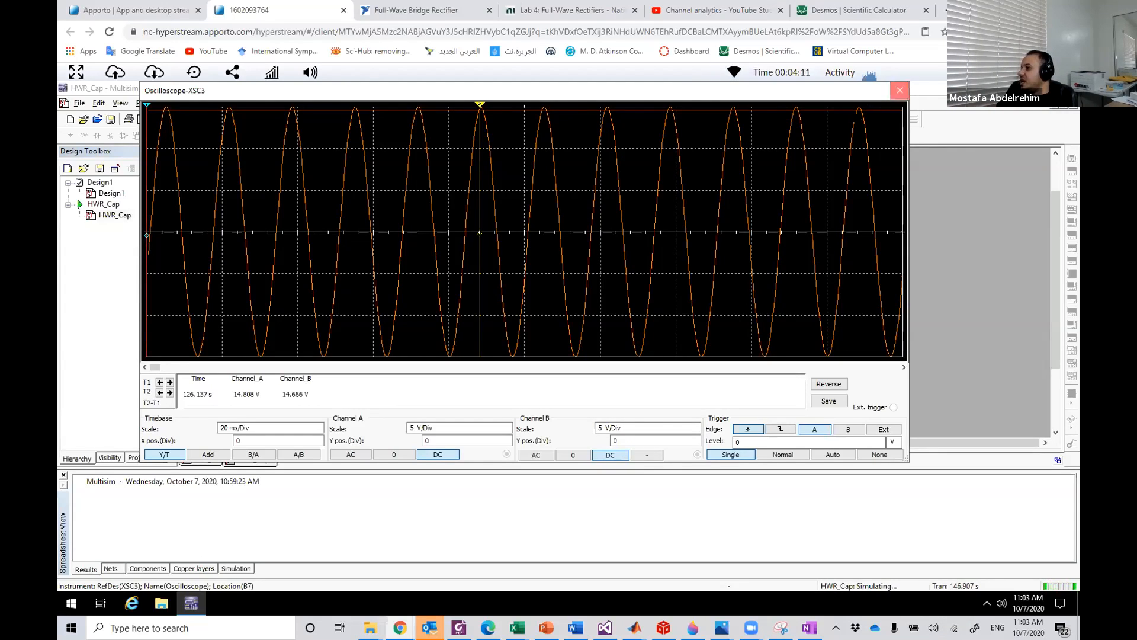
Stop the simulation and close switch S to connect the 100 Ω load resistor.
click(900, 90)
click(405, 135)
click(473, 320)
click(473, 320)
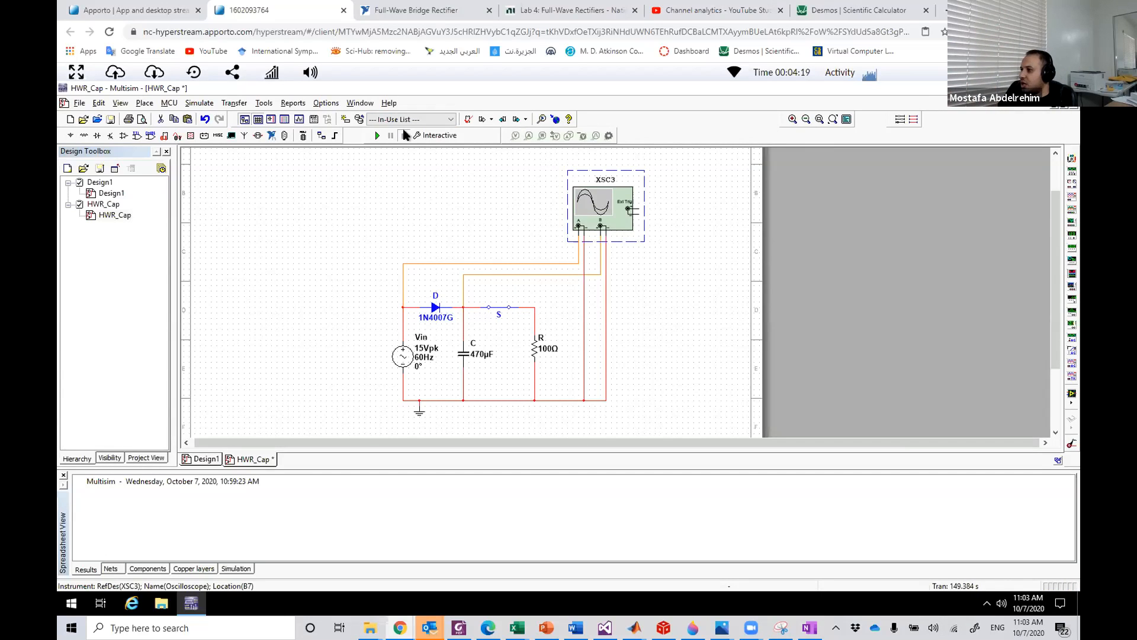
Rerun the simulation and ground Channel A on oscilloscope XSC3 so only the output trace is displayed.
click(377, 135)
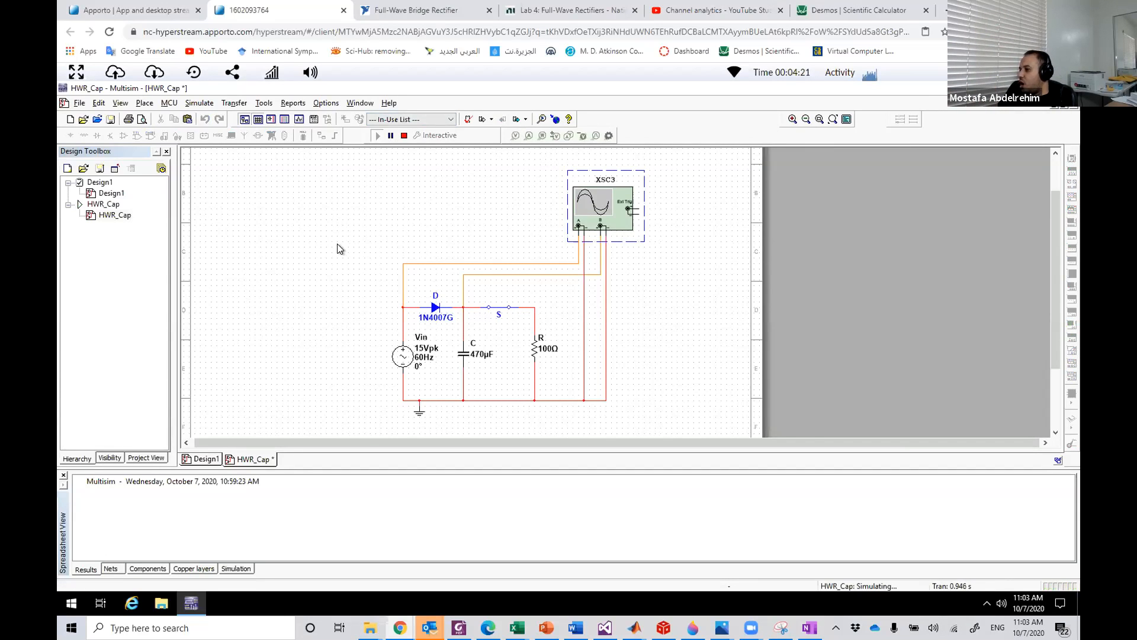
double_click(588, 215)
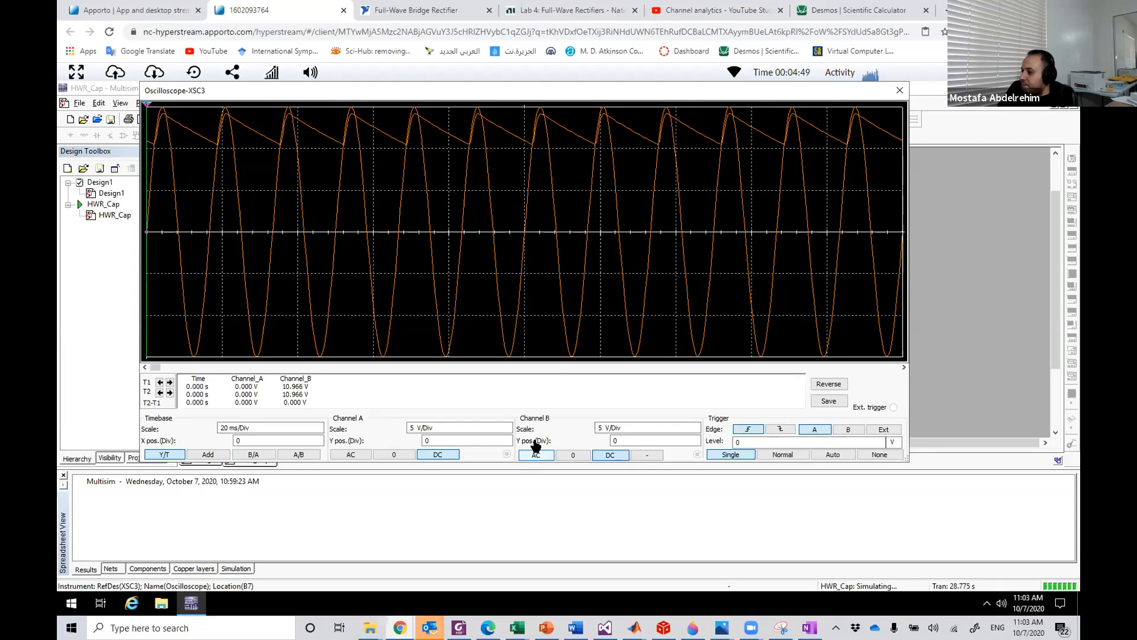
click(394, 454)
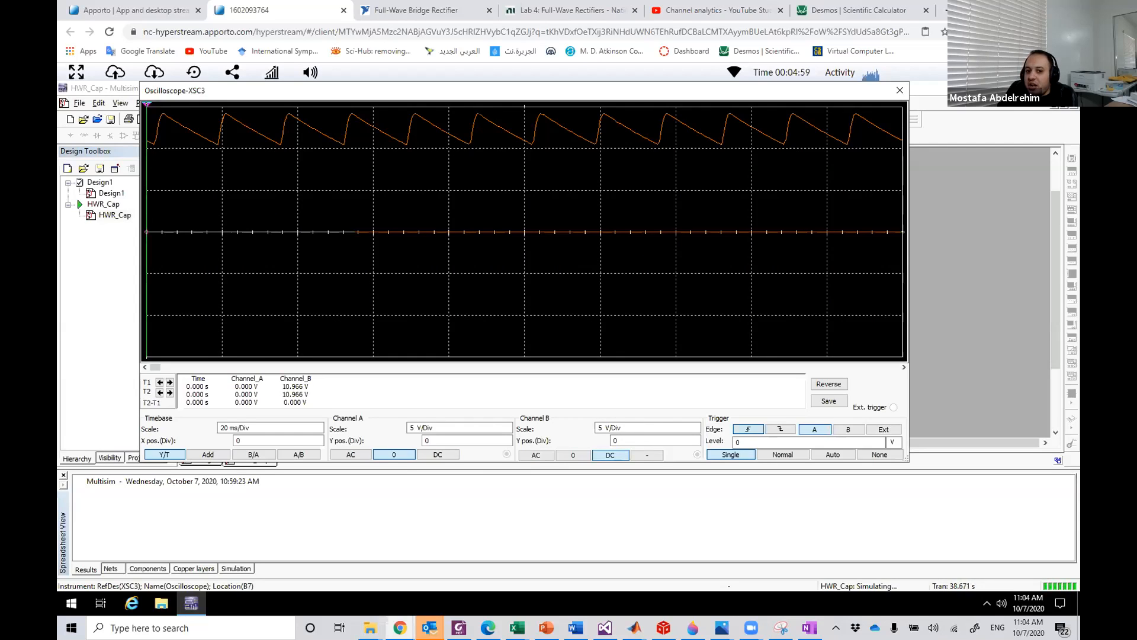
Try a 2 V/Div scale on Channel B and return it to 5 V/Div with DC coupling.
click(693, 431)
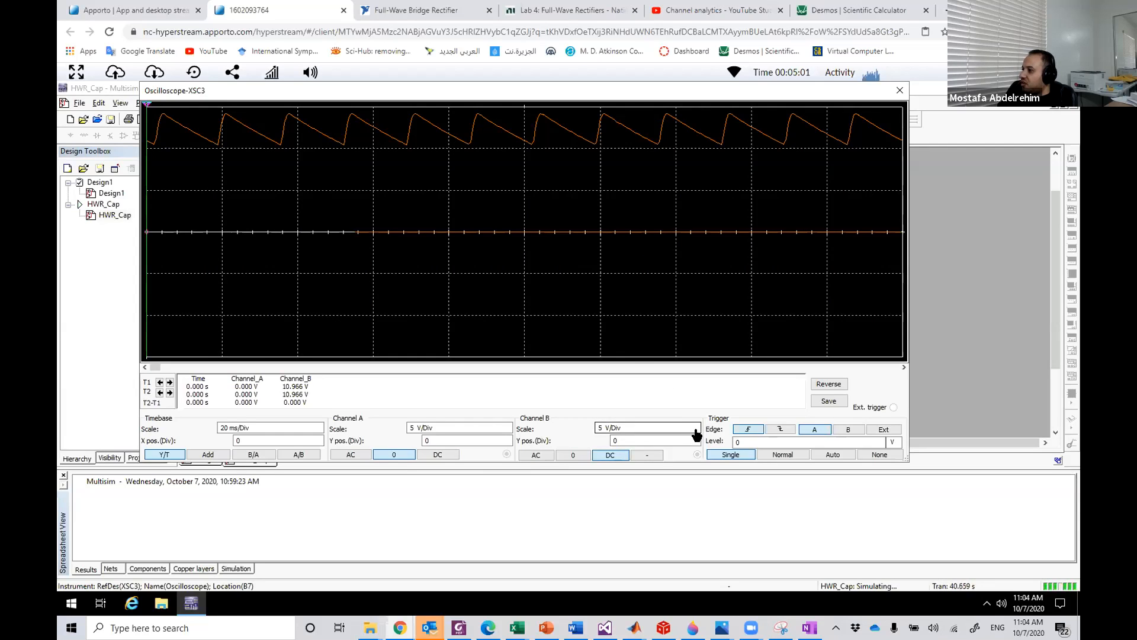
click(696, 432)
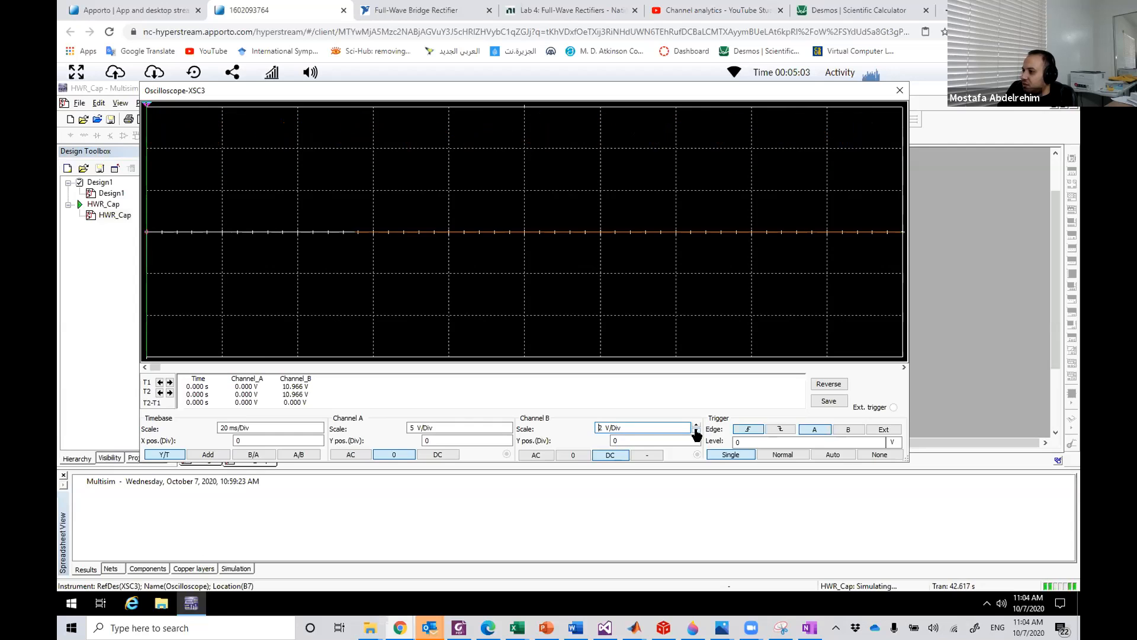
click(696, 424)
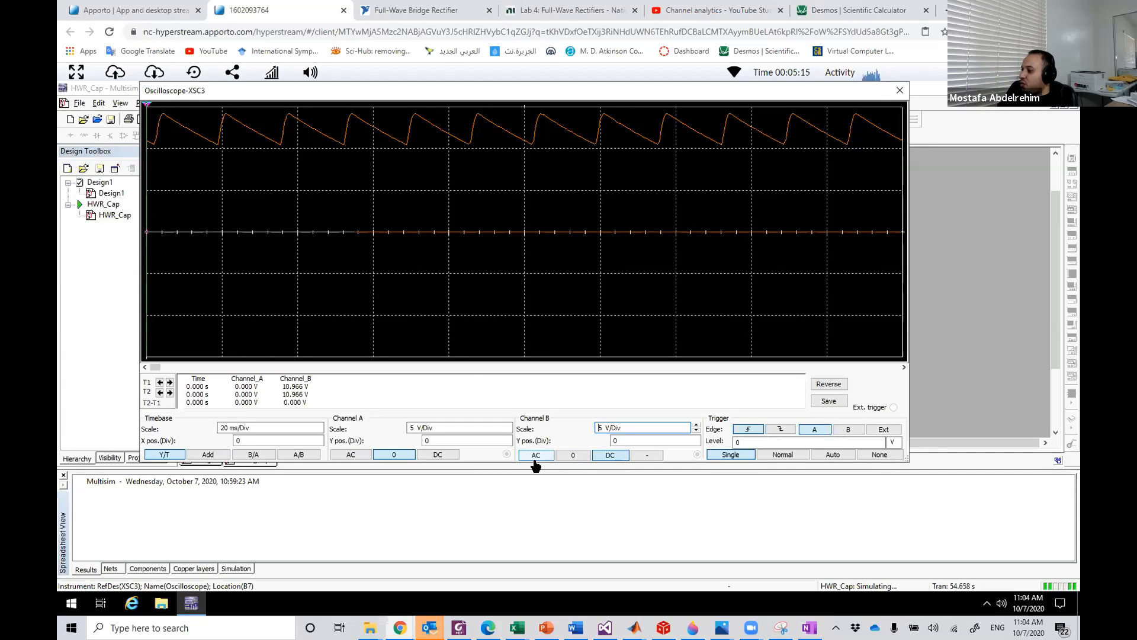
click(603, 458)
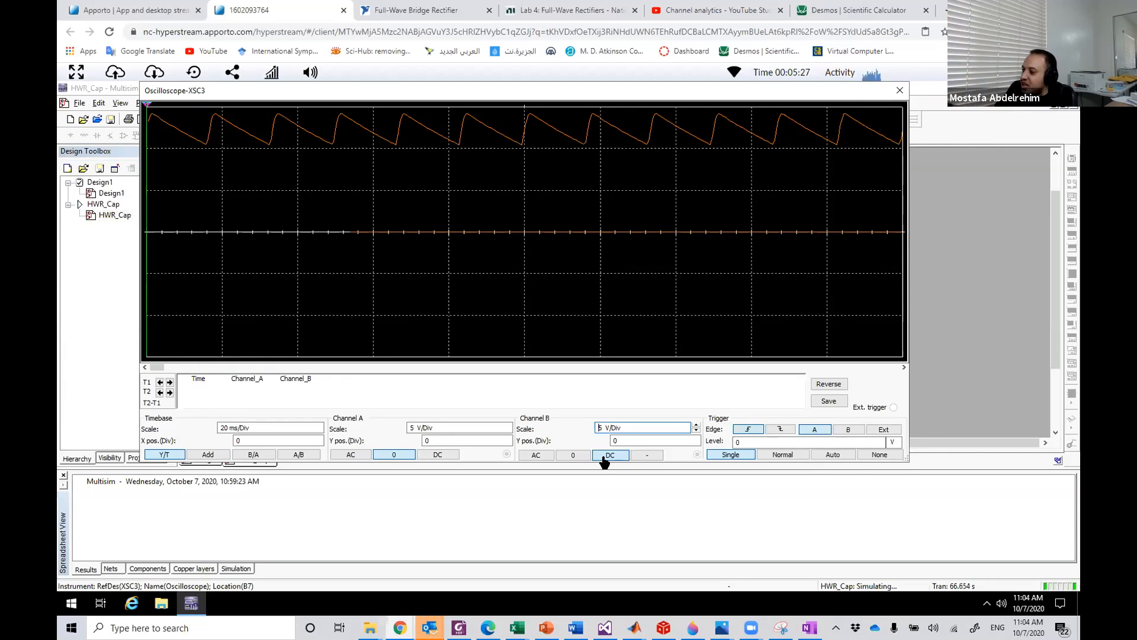
Switch Channel B to AC coupling and set its scale to 1 V/Div to enlarge the ripple.
click(548, 458)
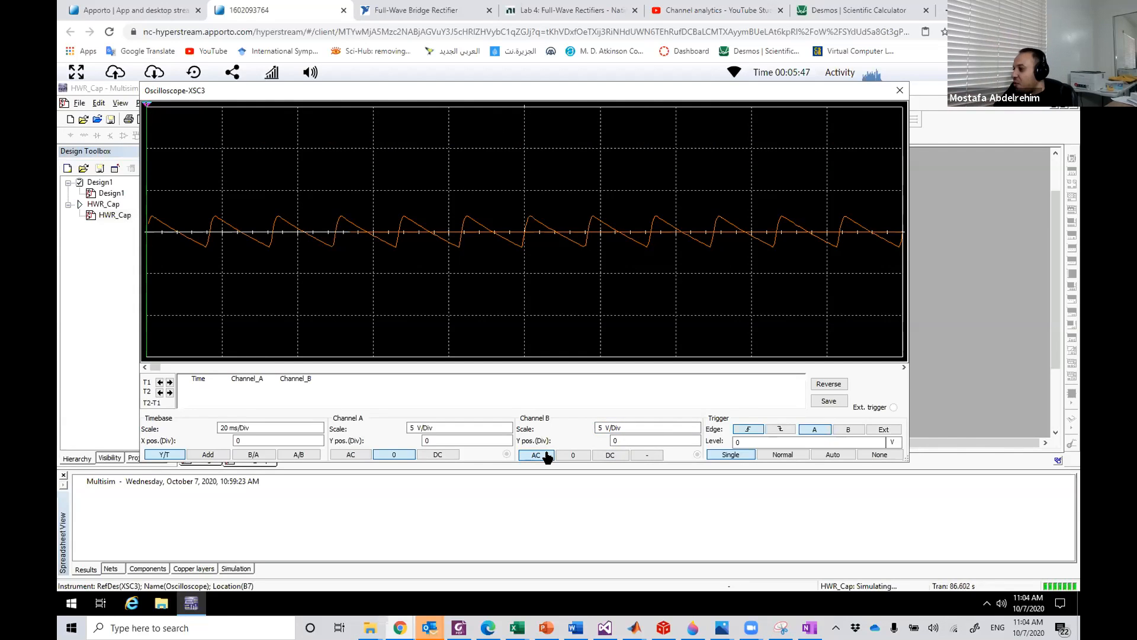
click(698, 431)
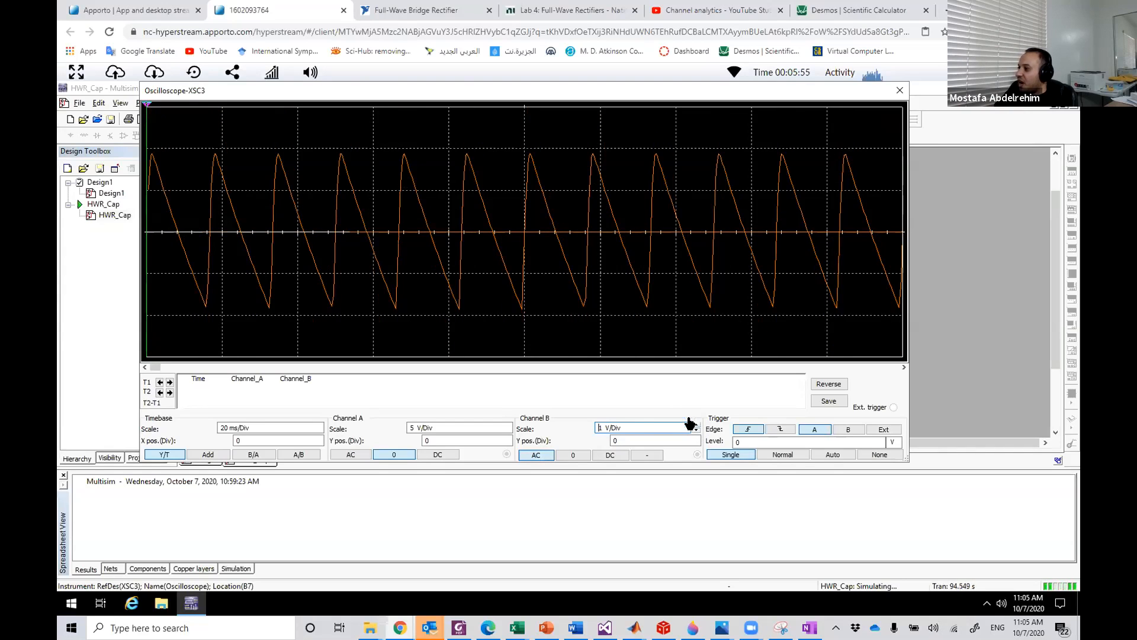
Select Channel B as the cursor's trace and measure the ripple voltage near a trough and at a peak.
drag(147, 105, 203, 105)
right_click(239, 140)
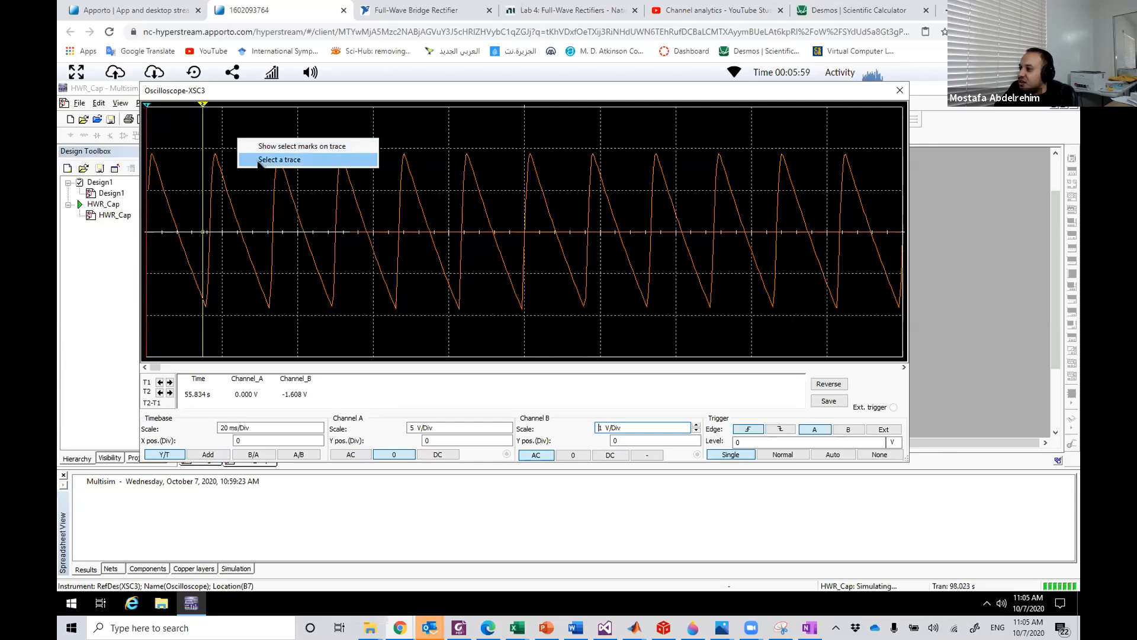
click(261, 160)
click(449, 287)
click(461, 307)
click(619, 268)
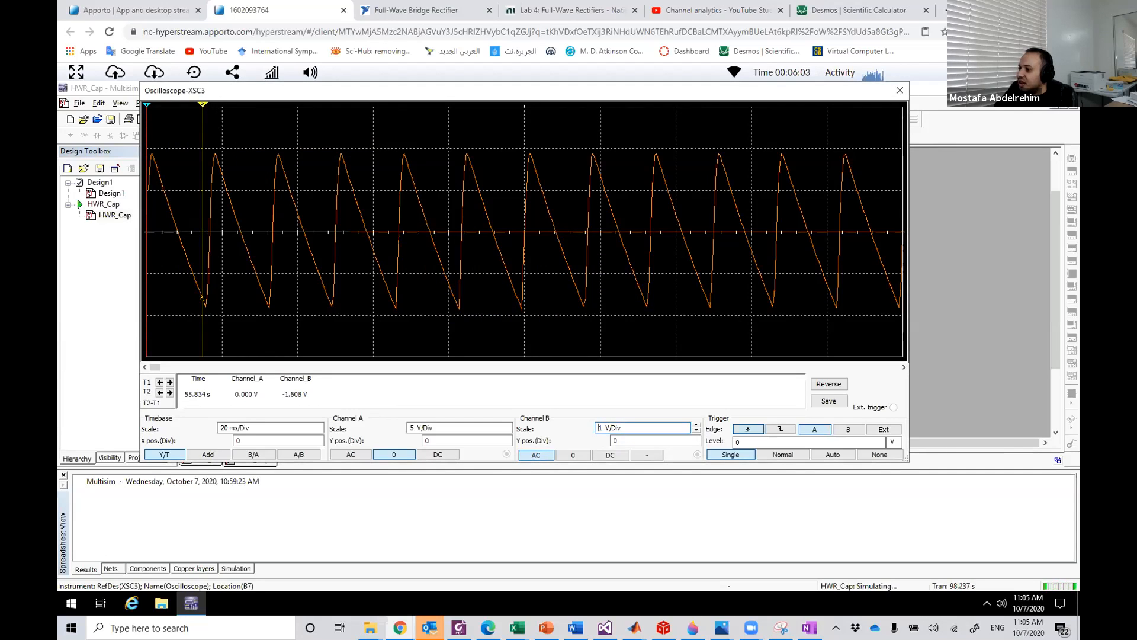
drag(203, 105, 279, 105)
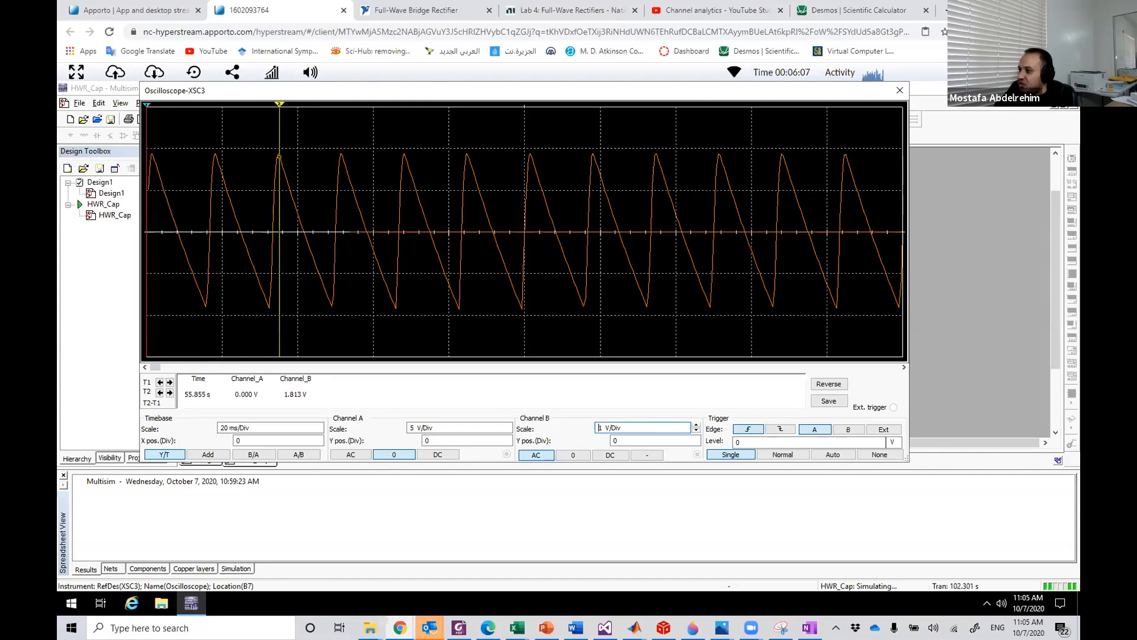
Position the two oscilloscope cursors at a trough and a peak of Channel B to measure the peak-to-peak ripple, and close XSC3.
drag(147, 106, 325, 106)
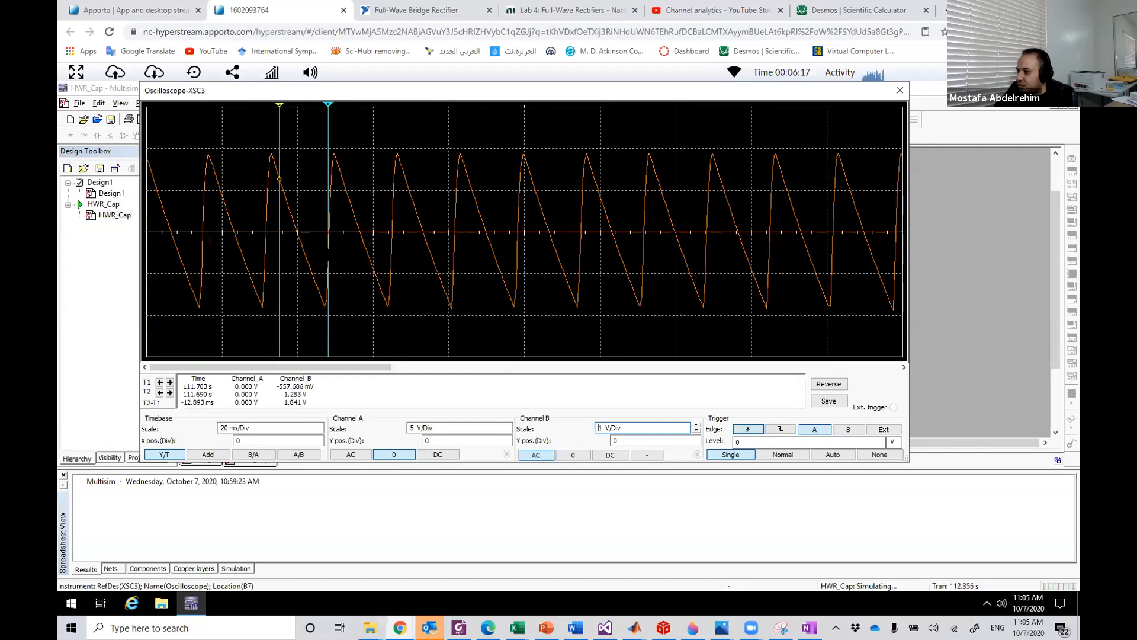
drag(326, 256, 326, 256)
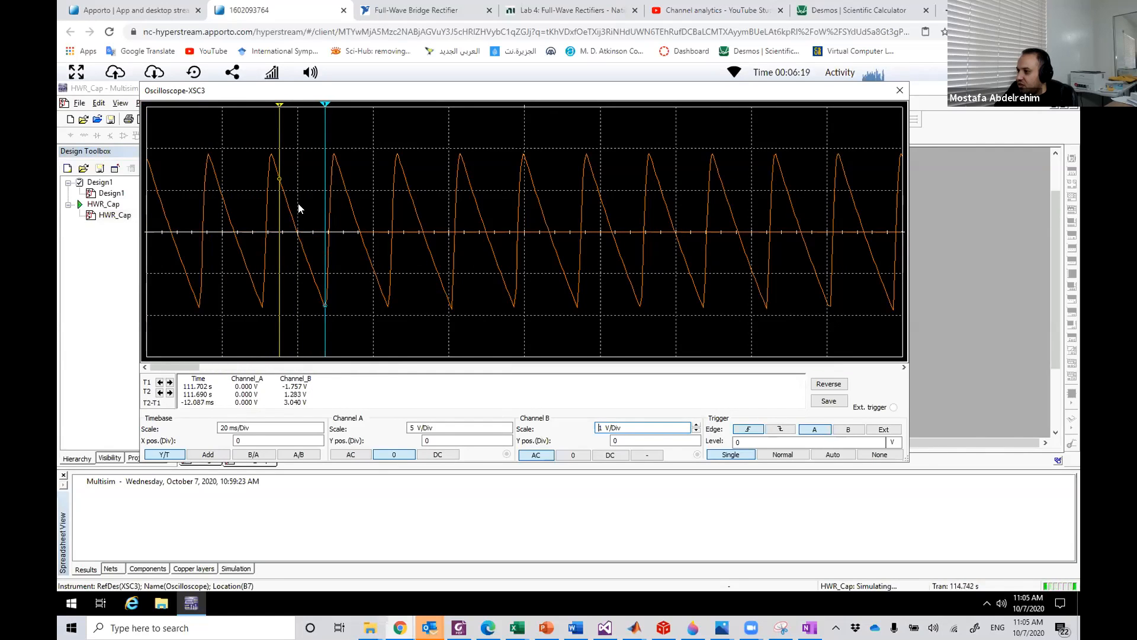
drag(279, 148, 271, 148)
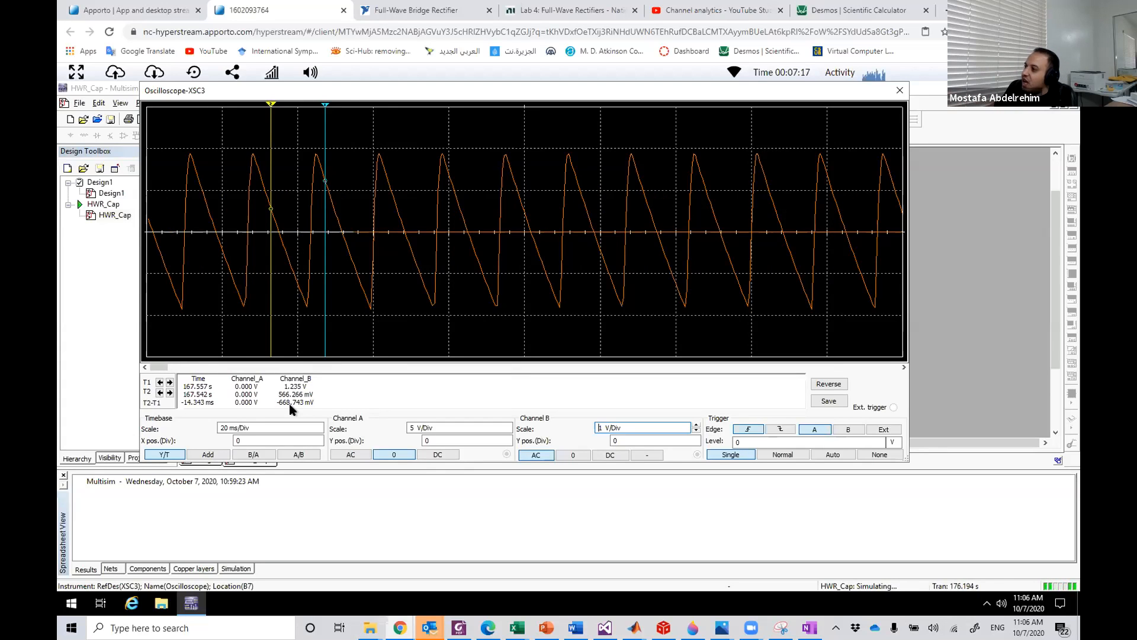
click(900, 90)
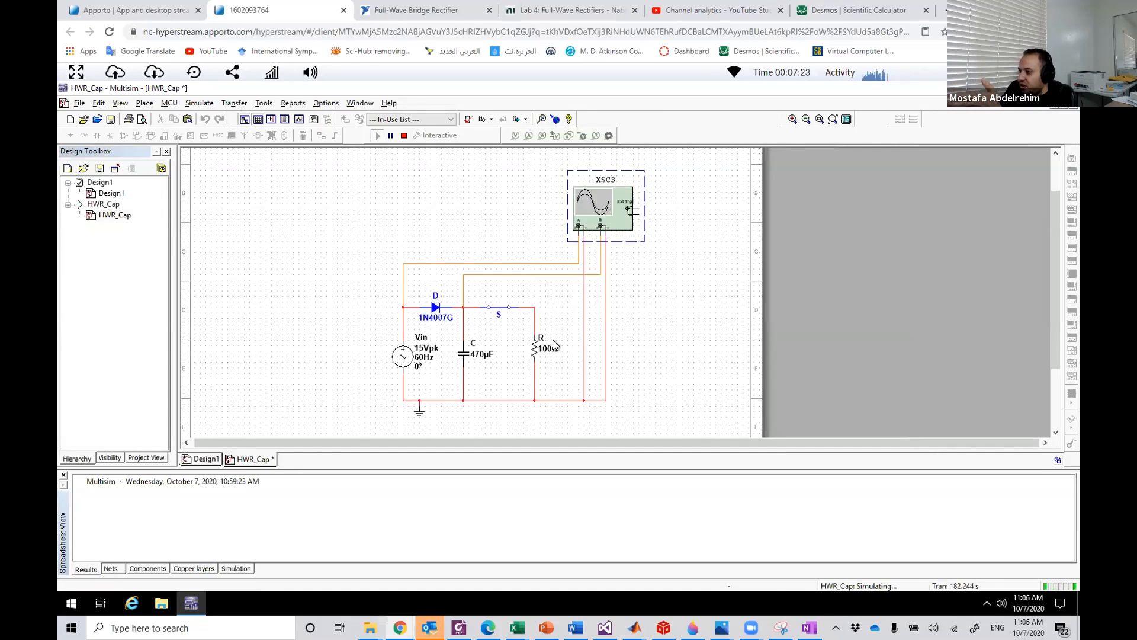
double_click(470, 354)
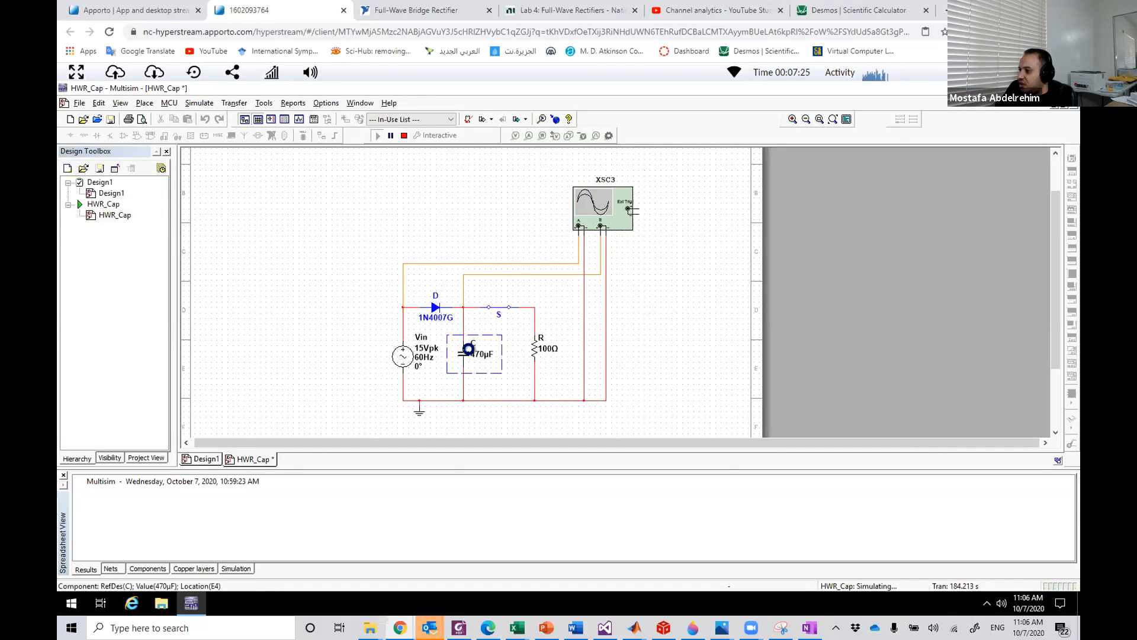
click(550, 238)
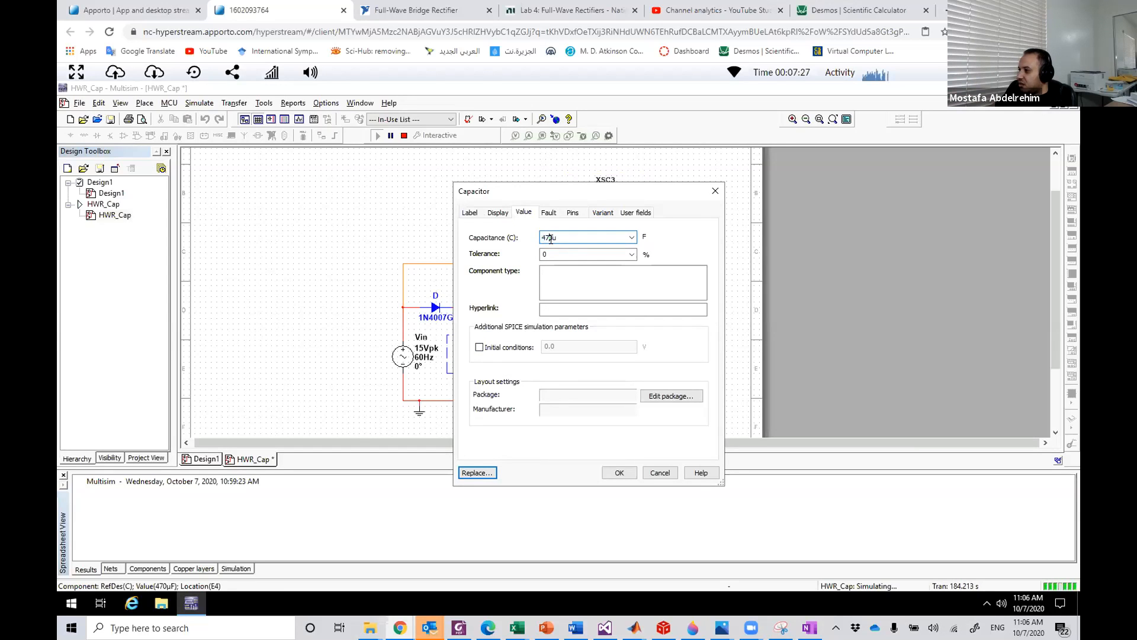
click(715, 192)
Reopen oscilloscope XSC3, realign both cursors to a trough and its preceding peak to remeasure the ripple, and close it.
double_click(622, 213)
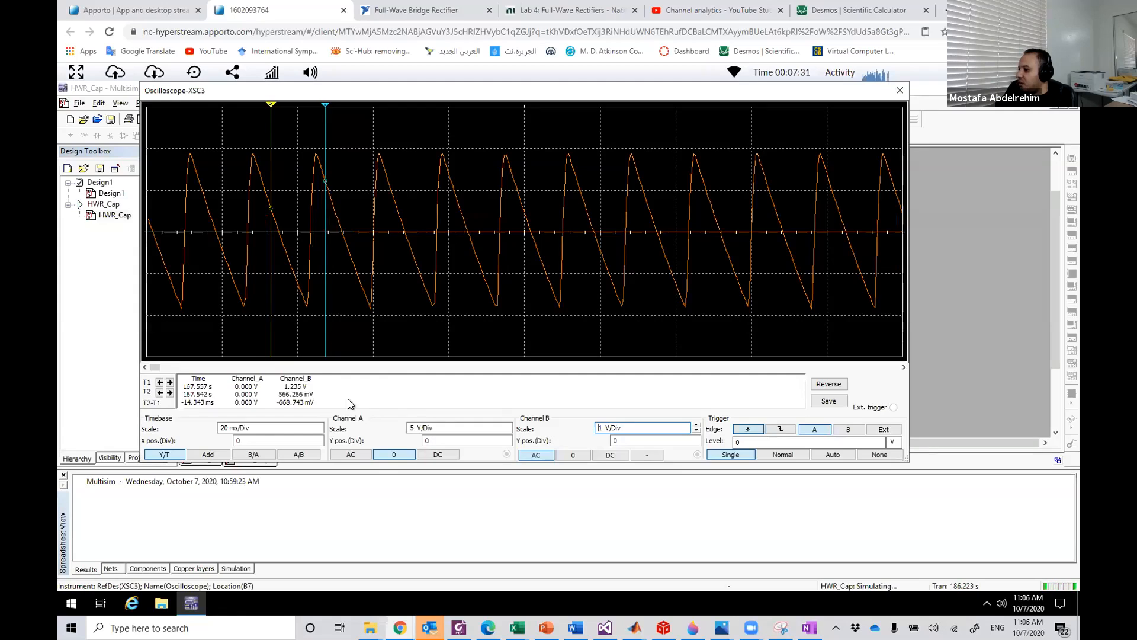
drag(326, 104, 370, 105)
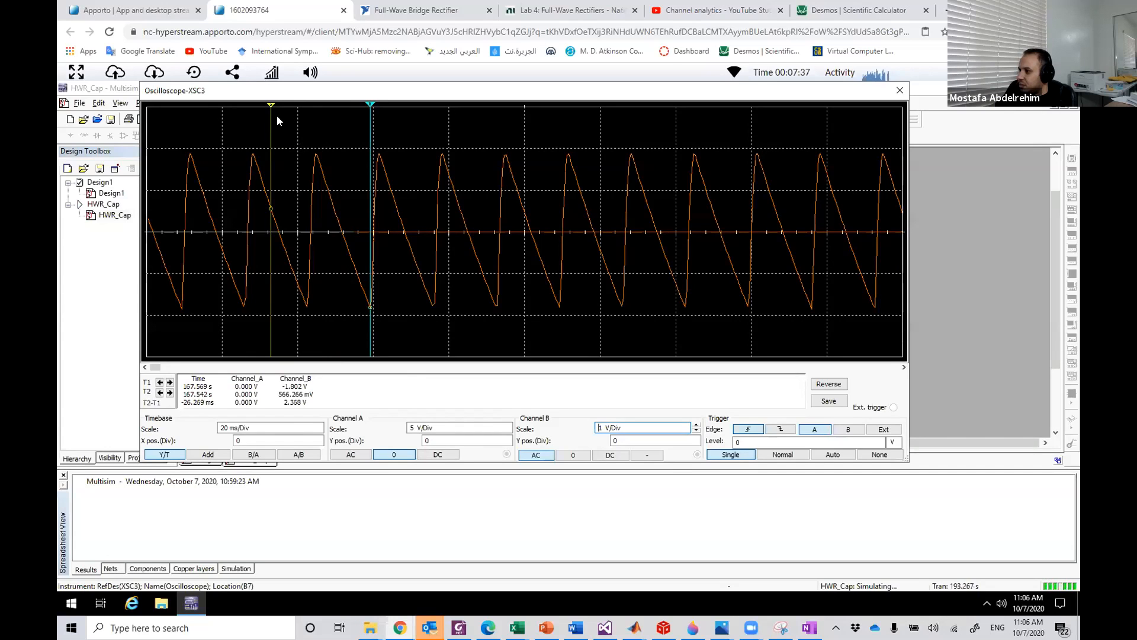
drag(270, 131, 317, 134)
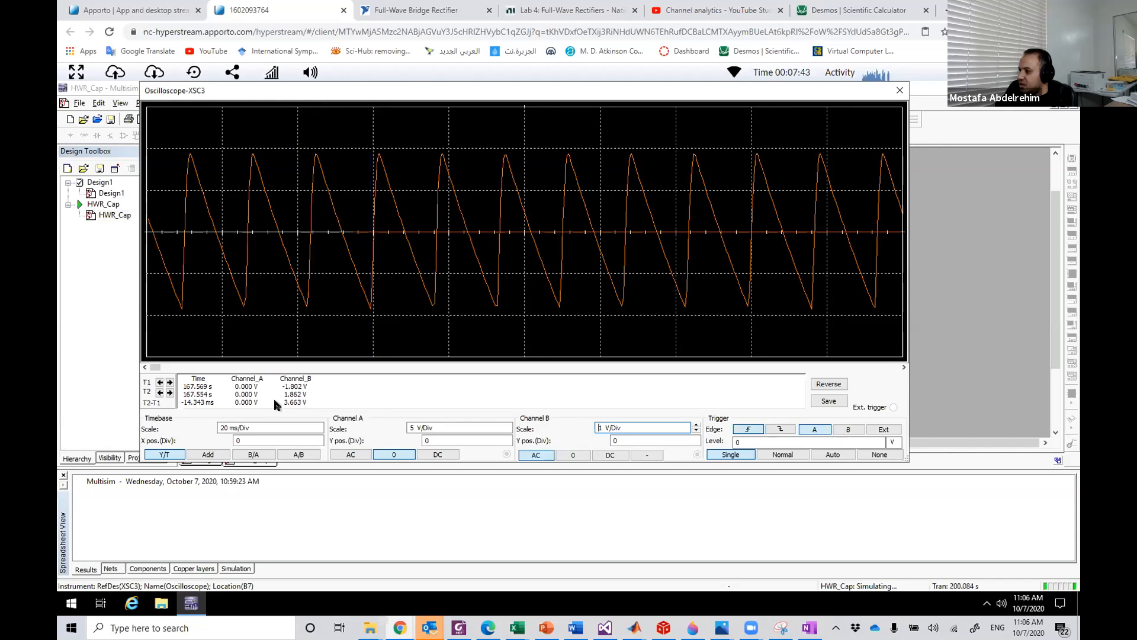
click(899, 90)
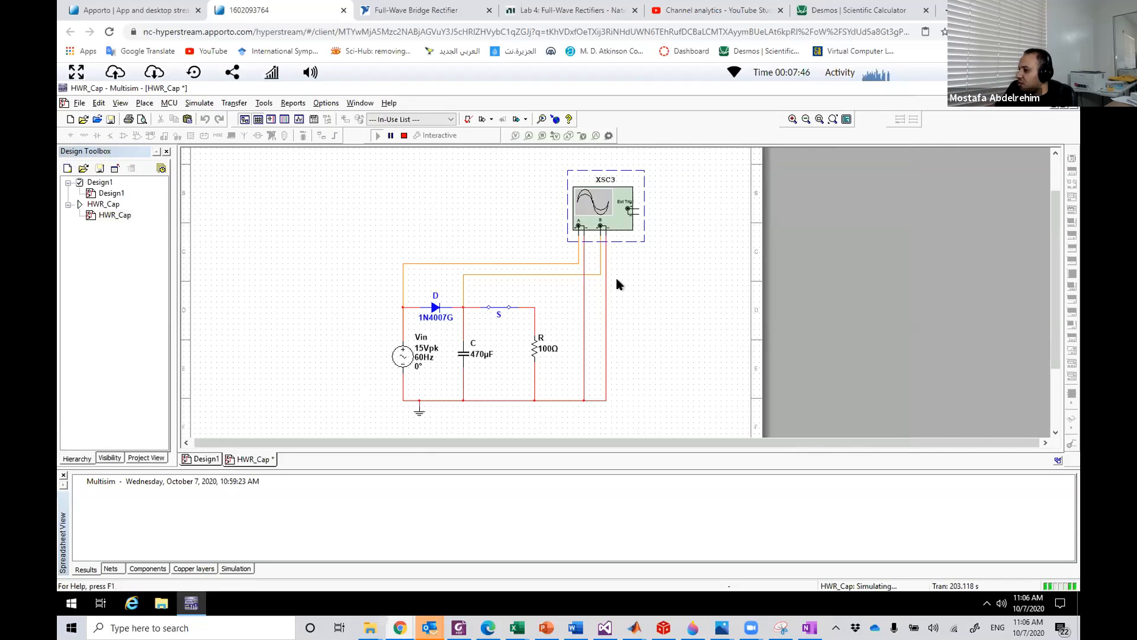
Set the capacitance of filter capacitor C to 1000u and dismiss the simulation notice.
double_click(467, 353)
click(548, 237)
key(BackSpace)
key(BackSpace)
text(1000u)
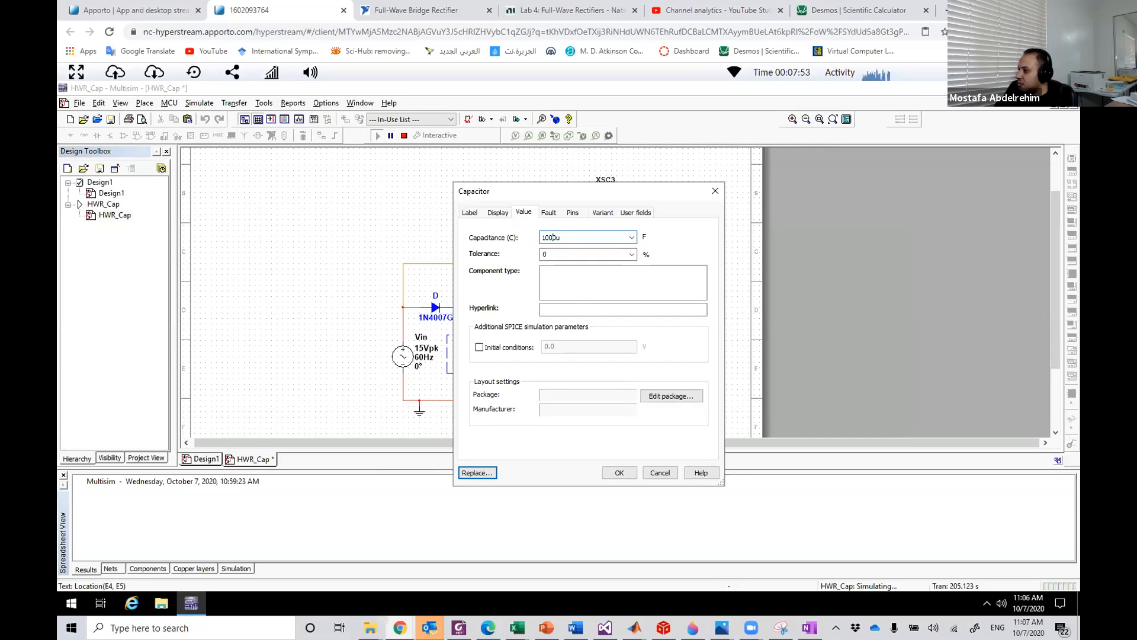
click(634, 475)
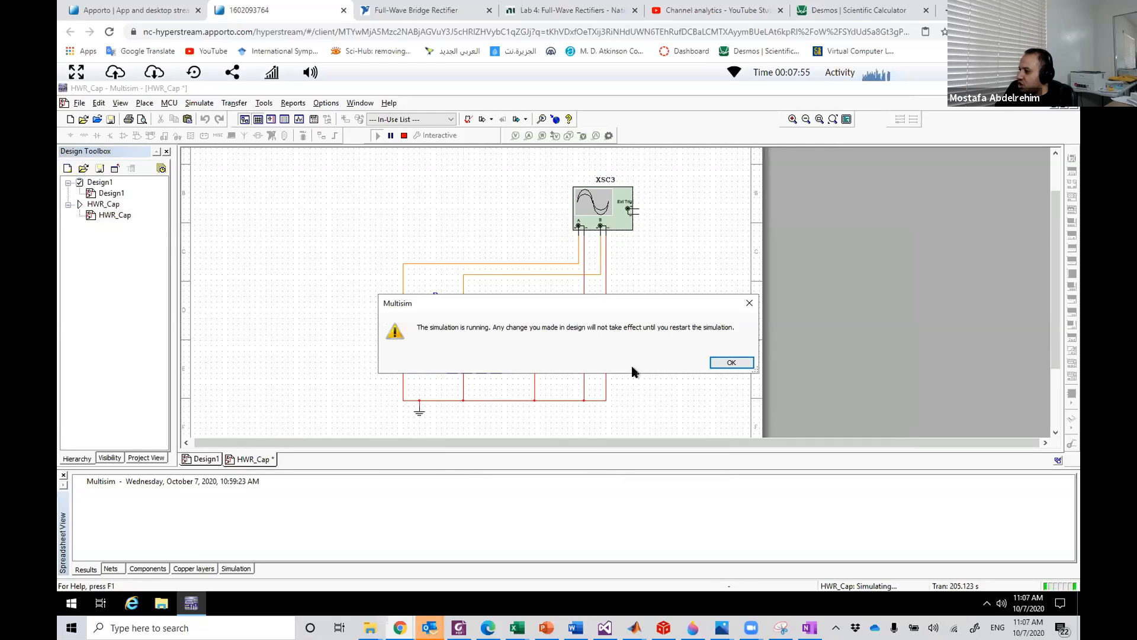
click(729, 364)
Restart the simulation and examine the output ripple with the new capacitor on oscilloscope XSC3.
click(406, 136)
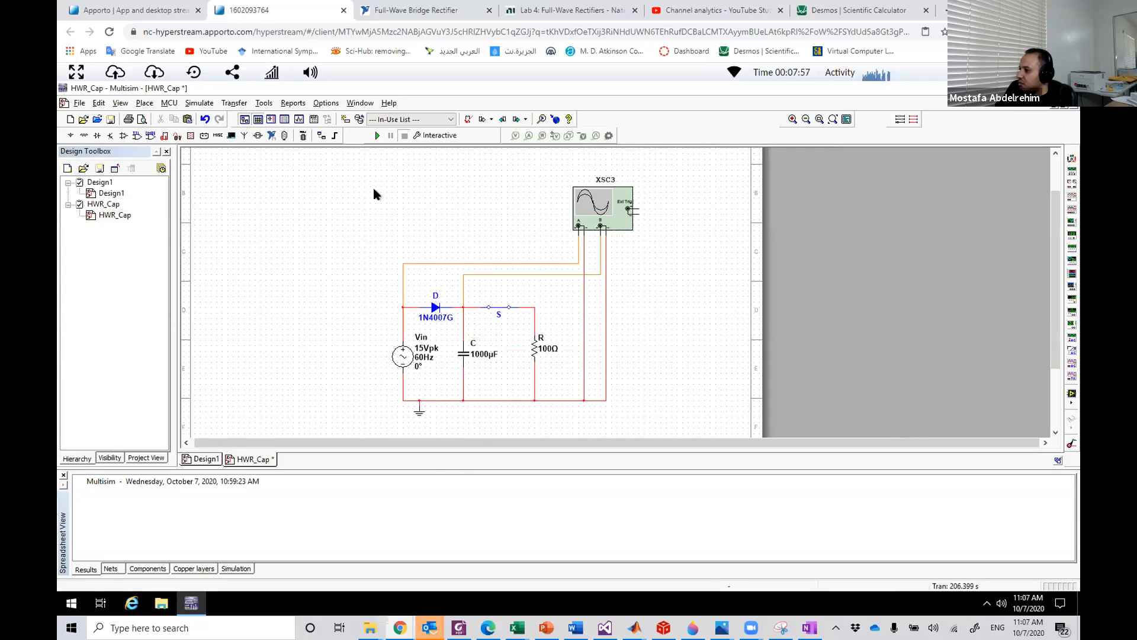
click(378, 135)
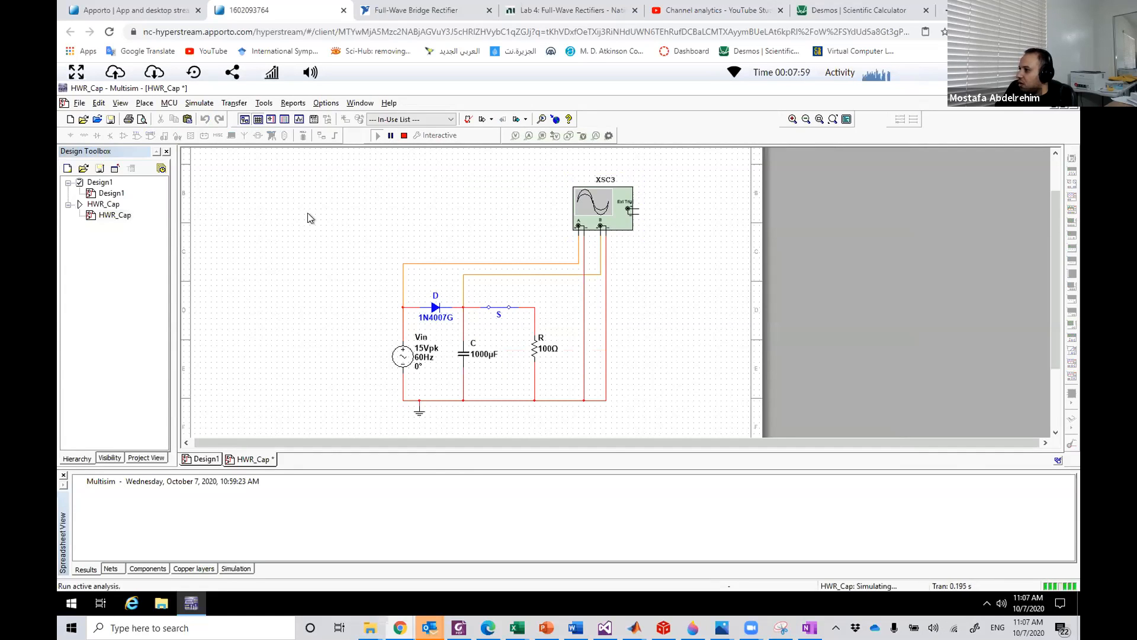
double_click(597, 206)
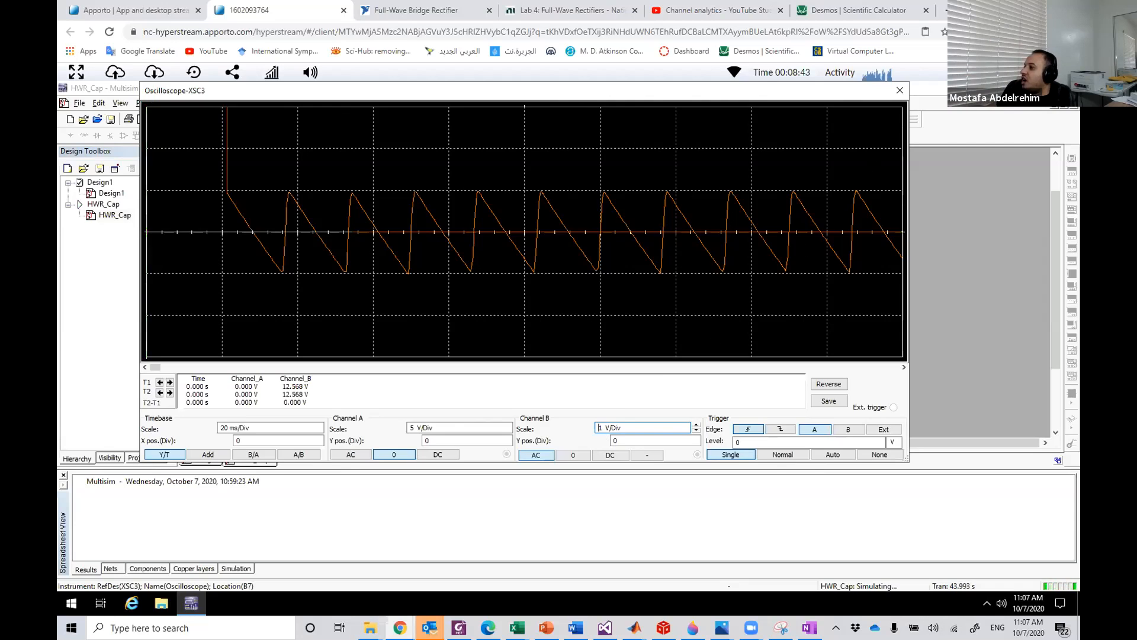
click(899, 91)
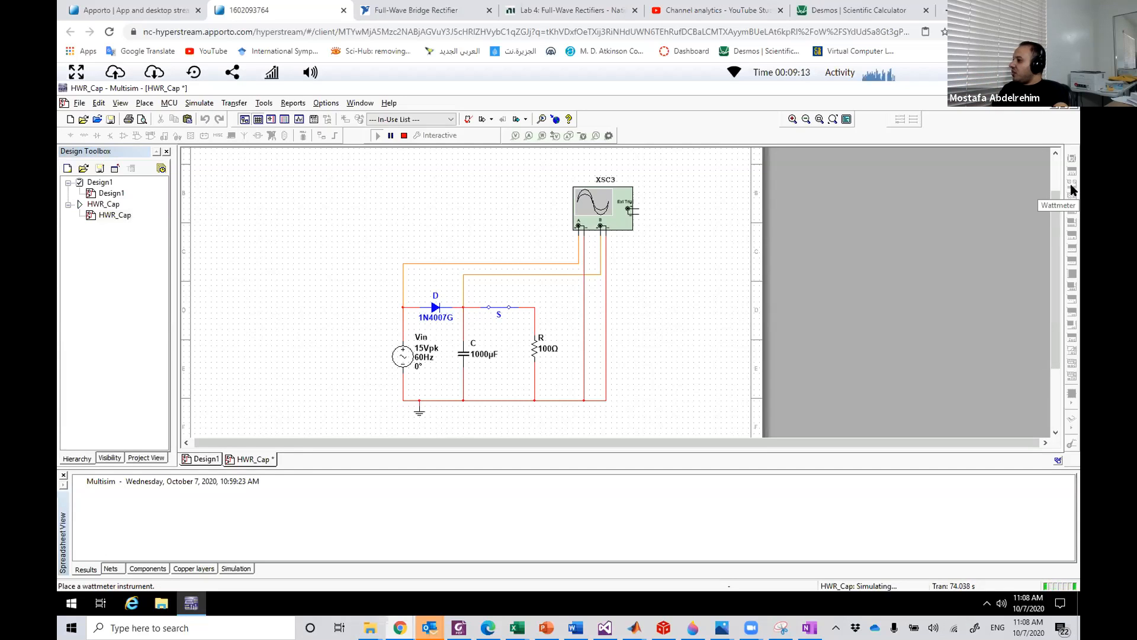
Stop the simulation, place a multimeter beside resistor R, and wire its positive terminal to the top of R.
click(403, 136)
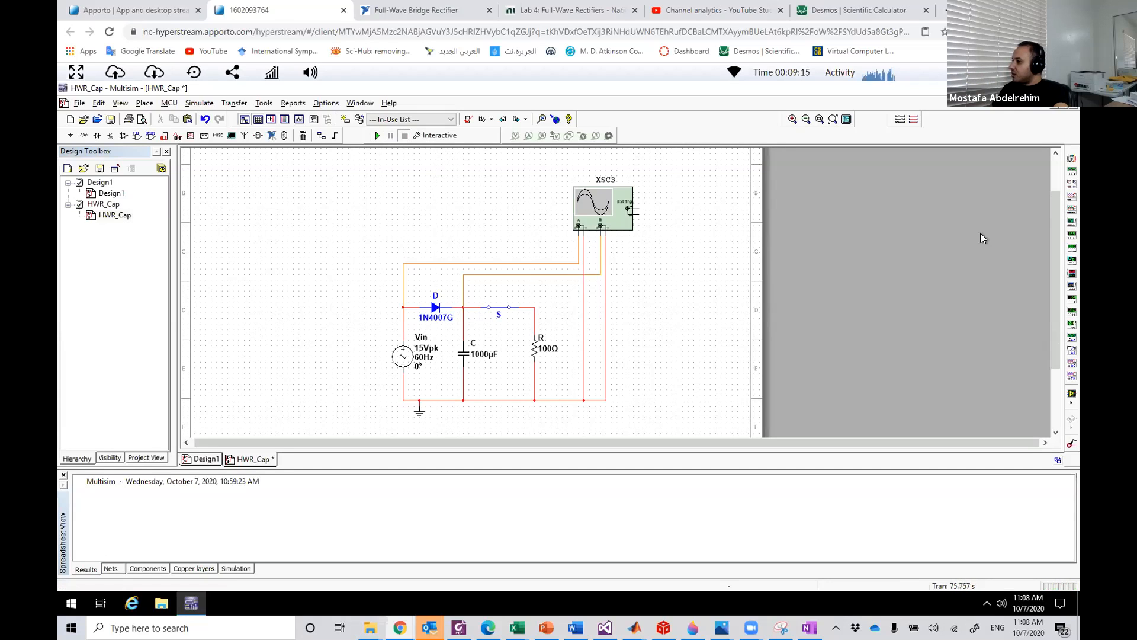
click(1072, 162)
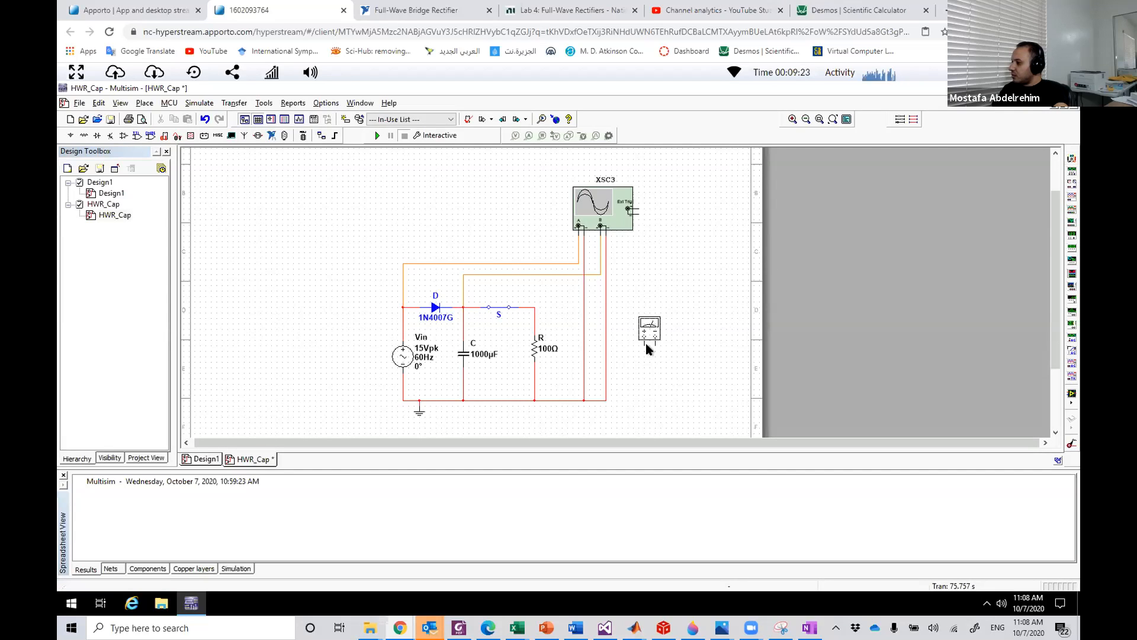
click(652, 344)
click(649, 344)
click(533, 307)
Try to raise the horizontal segment of the multimeter's positive wire, and undo the change.
drag(589, 345, 596, 323)
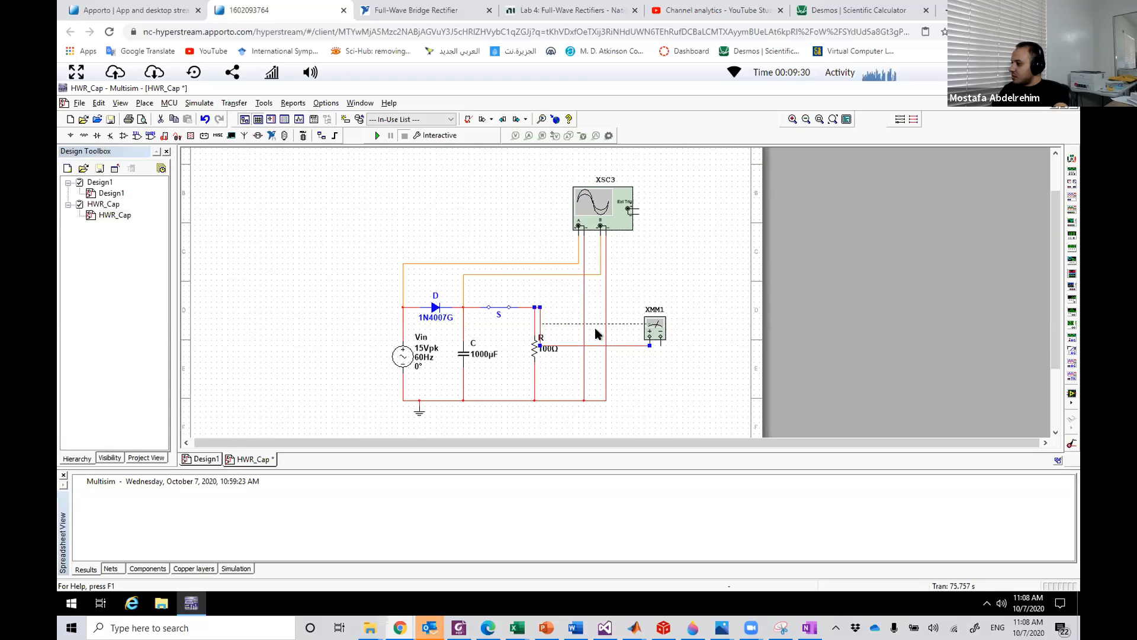
click(659, 341)
key(Escape)
key(ctrl+z)
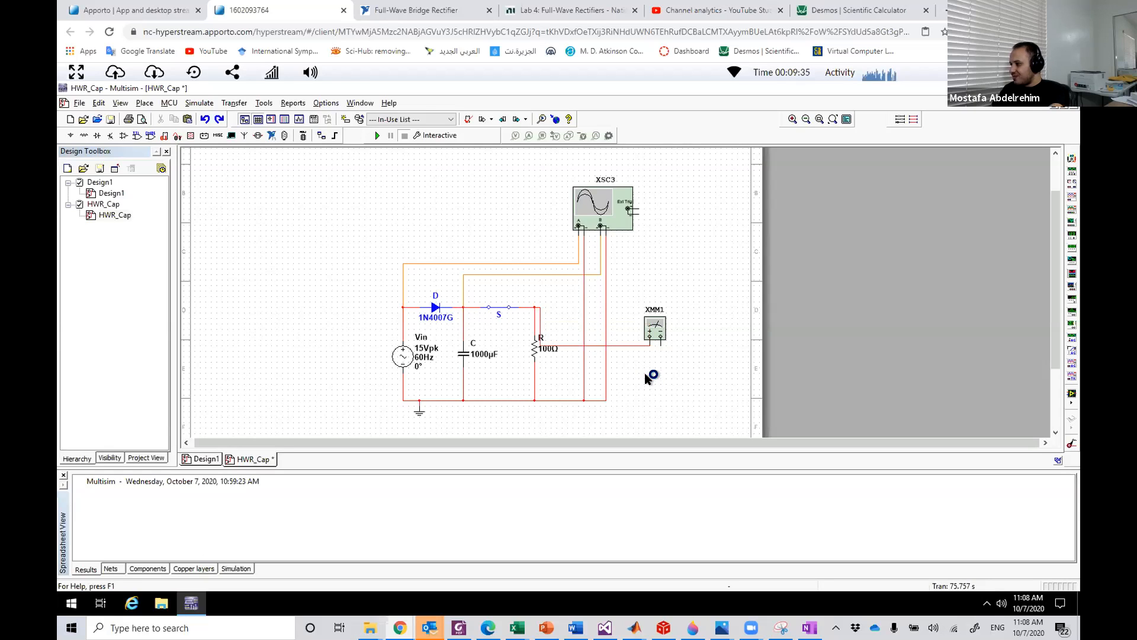
Move multimeter XMM1 slightly up and to the right, and wire its negative terminal to the ground line.
drag(600, 346, 661, 311)
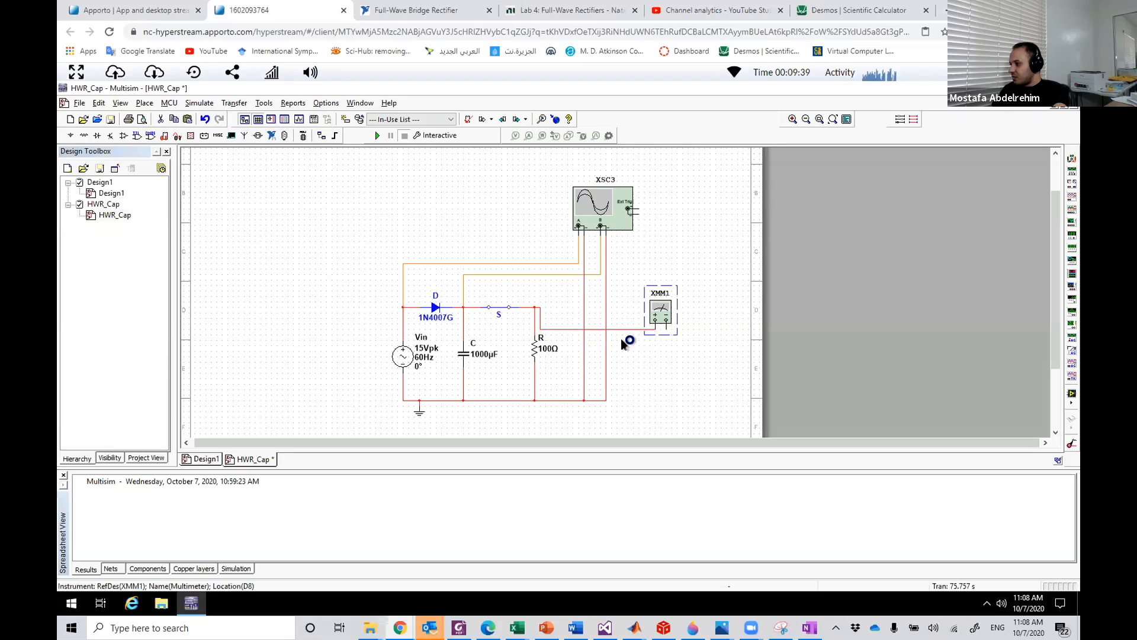
click(667, 343)
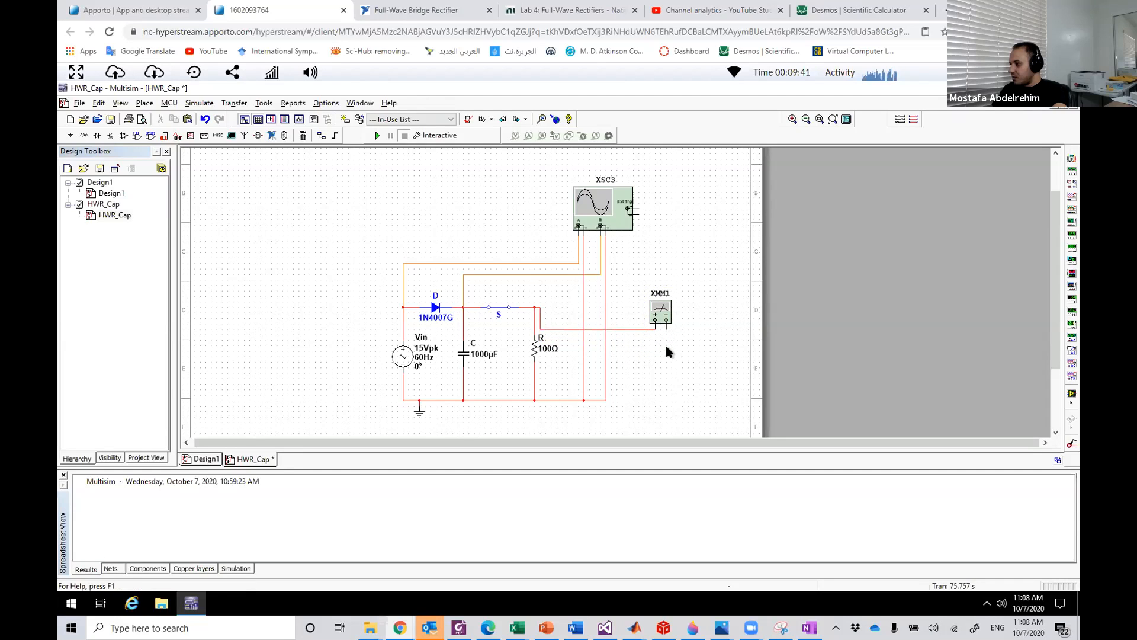
click(667, 323)
click(605, 396)
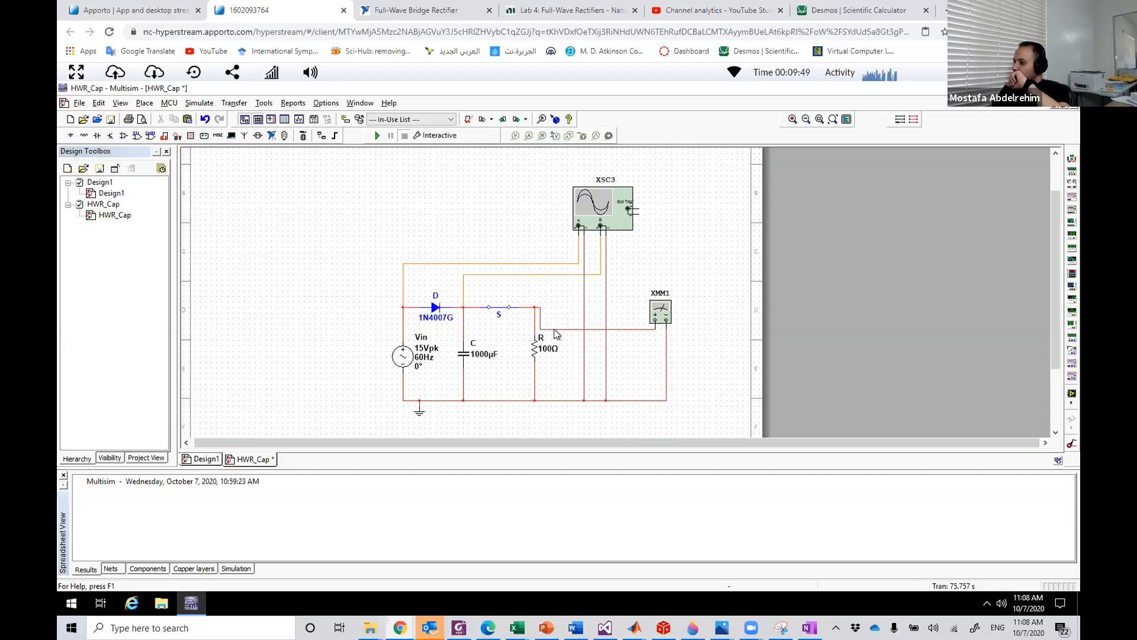
Shift the vertical segment of the multimeter's positive wire rightward, clear of resistor R and its label.
click(539, 320)
drag(539, 319, 556, 320)
click(688, 368)
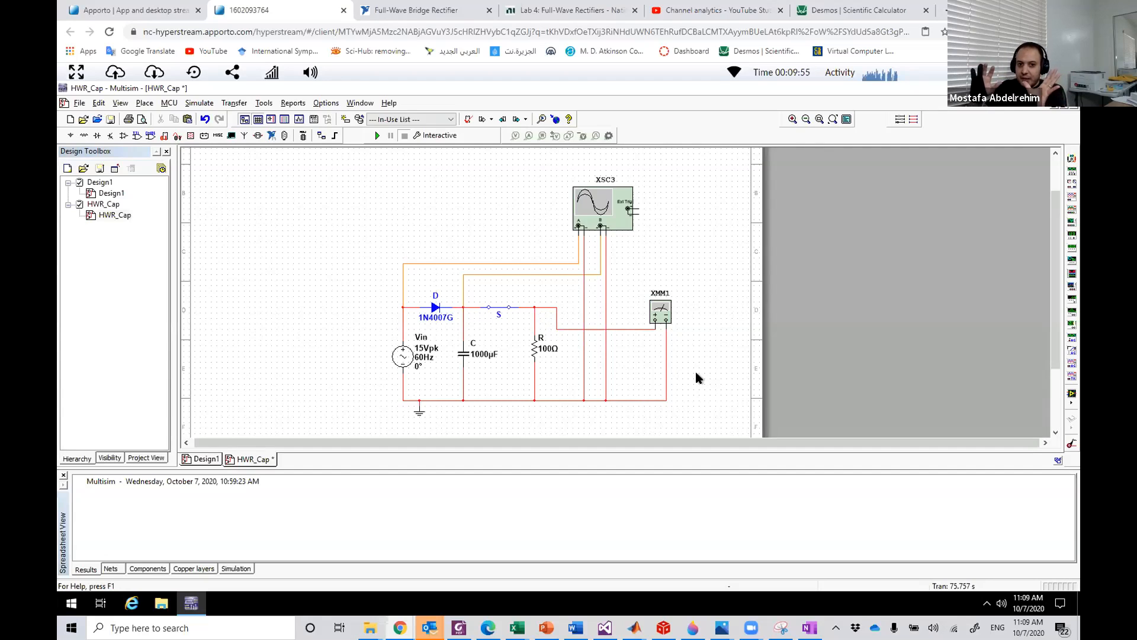
Open multimeter XMM1 to examine its voltage function and AC and DC modes, and close it.
double_click(659, 313)
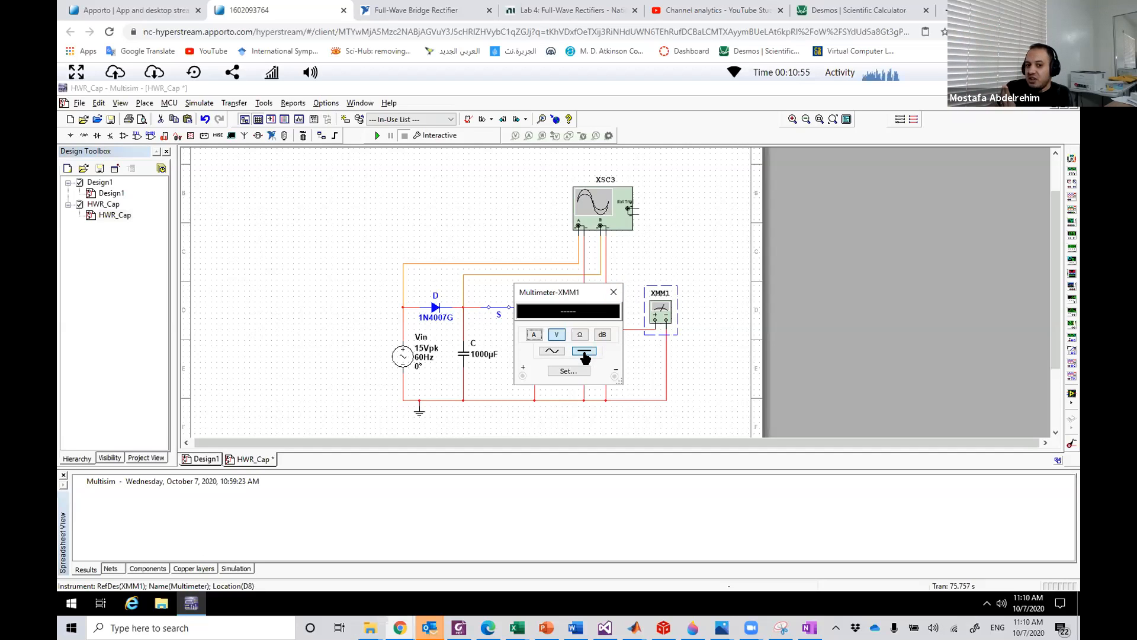
click(552, 354)
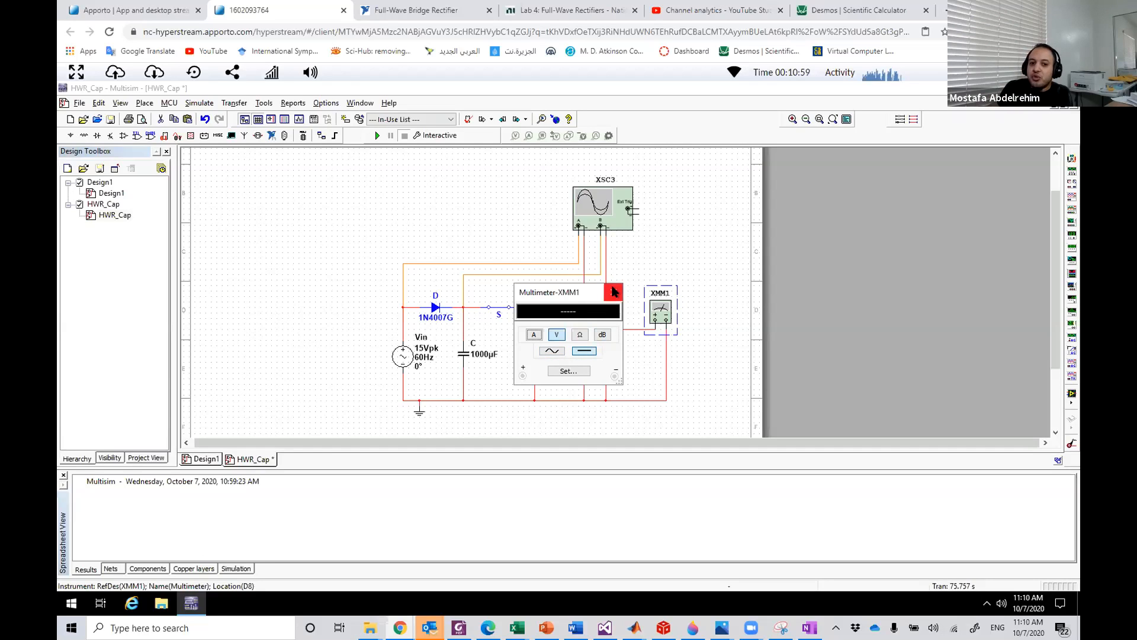
click(613, 291)
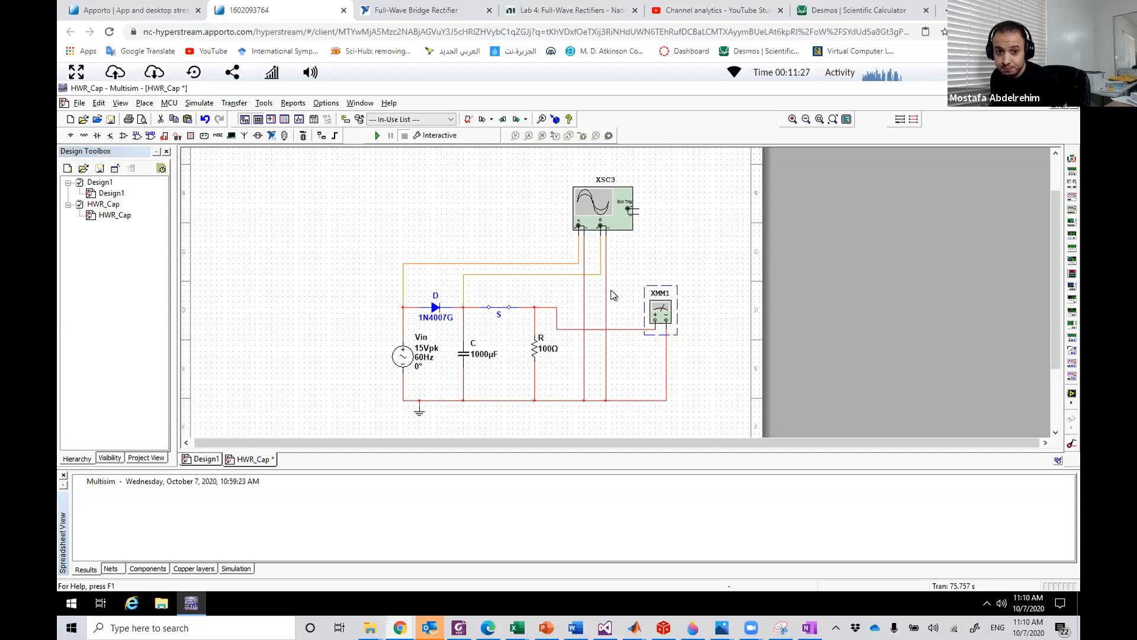
click(613, 294)
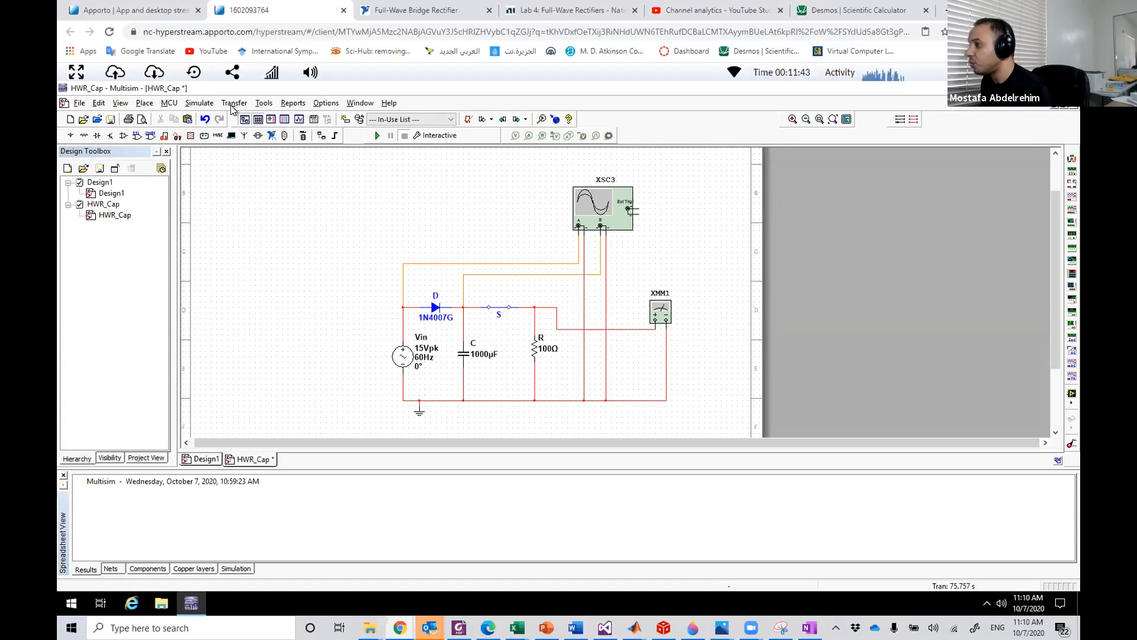
Place a text note in the empty area left of oscilloscope XSC3 reading "1- measure DC output when swirch is open".
click(263, 103)
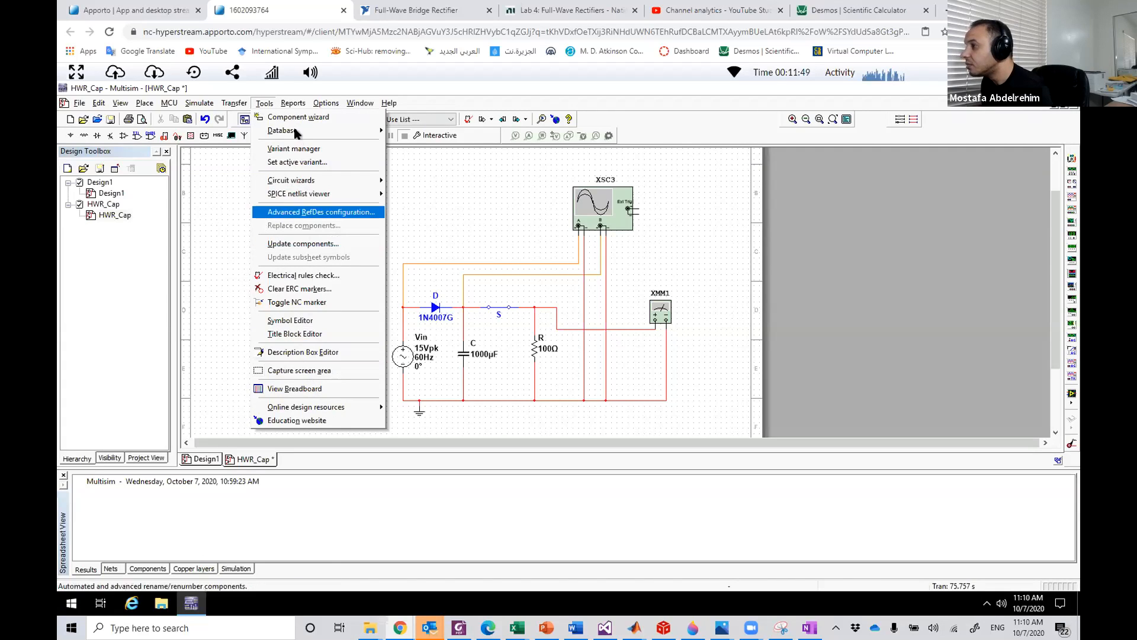
click(263, 103)
click(200, 103)
mouse_move(144, 105)
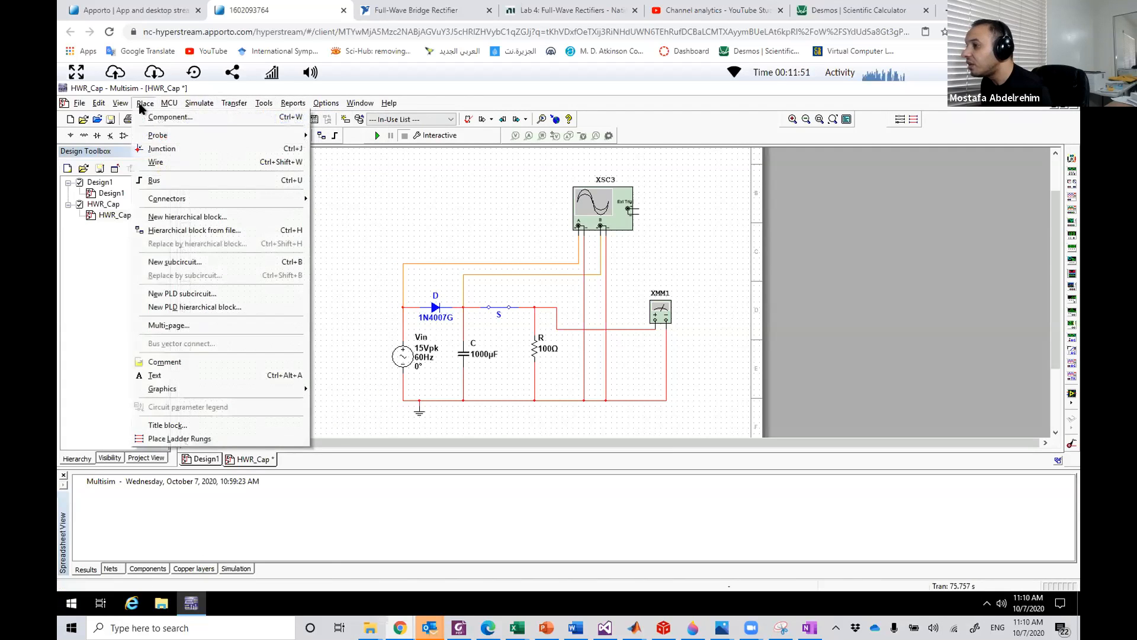
click(154, 375)
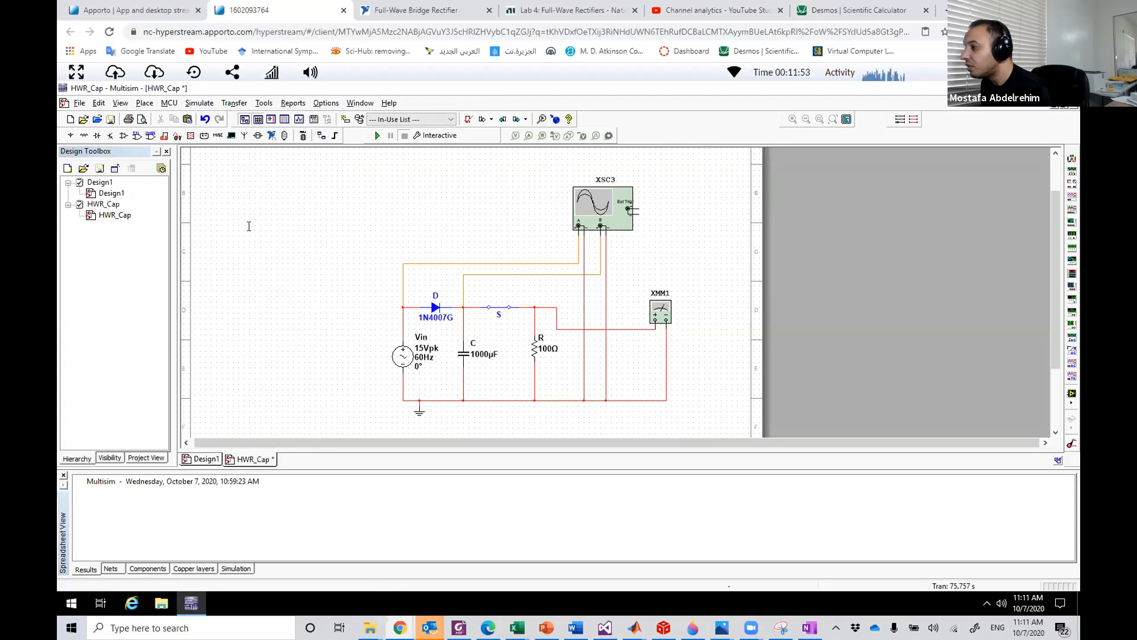
click(229, 194)
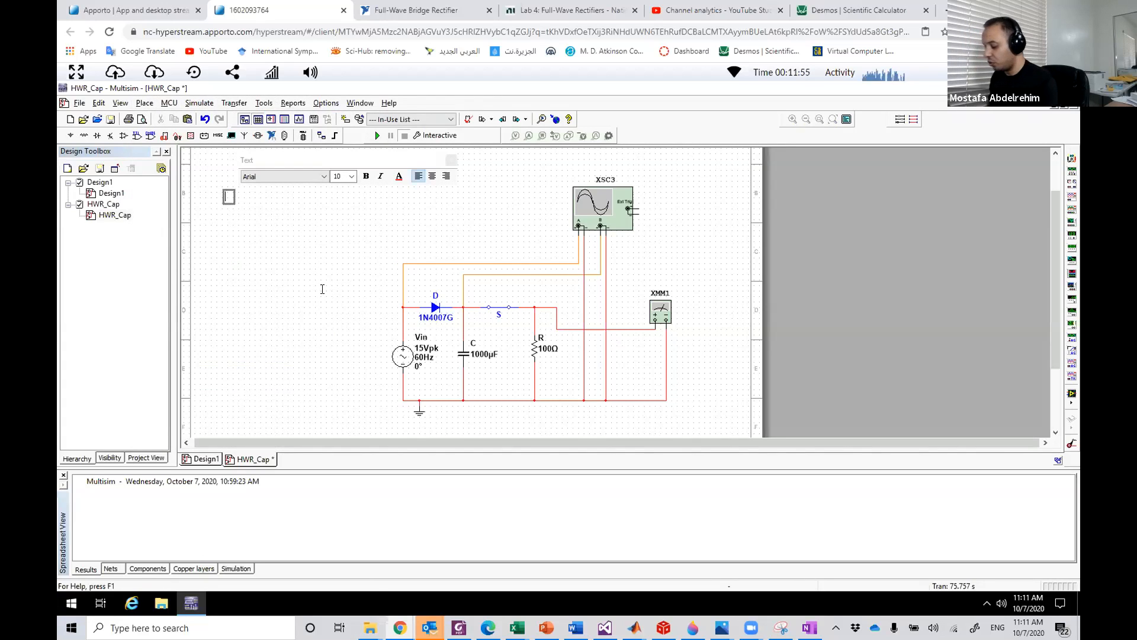
text(1- me)
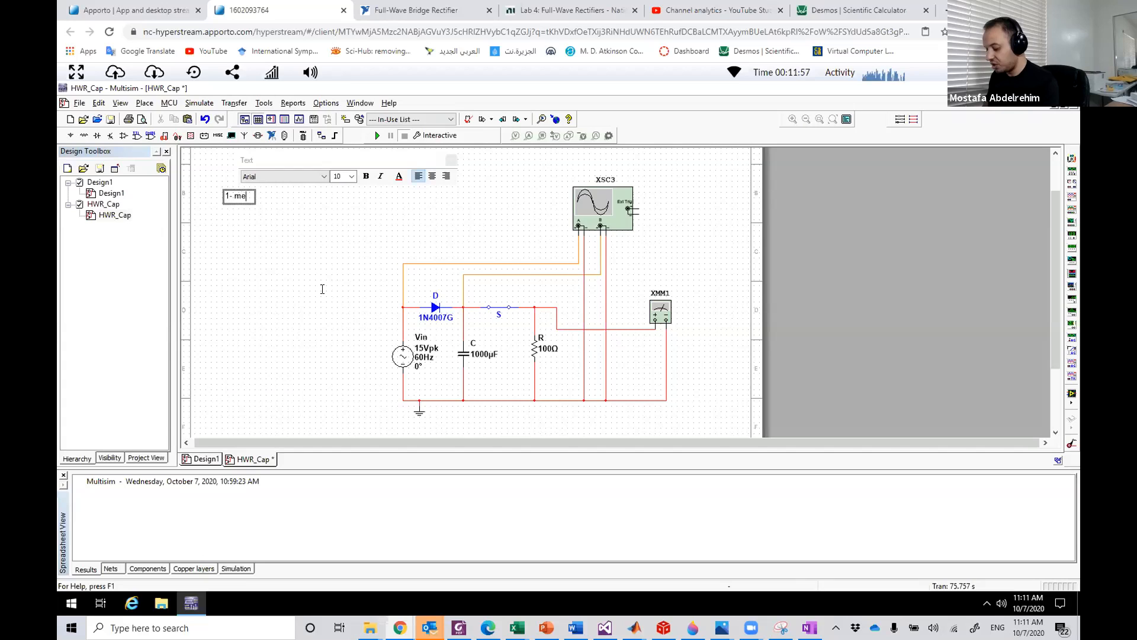
text(asure DC output when swirch is open)
Add a second line to the note reading "2- close switch measure vrpp (c=1000uF, 470uf)".
key(Return)
text(2- )
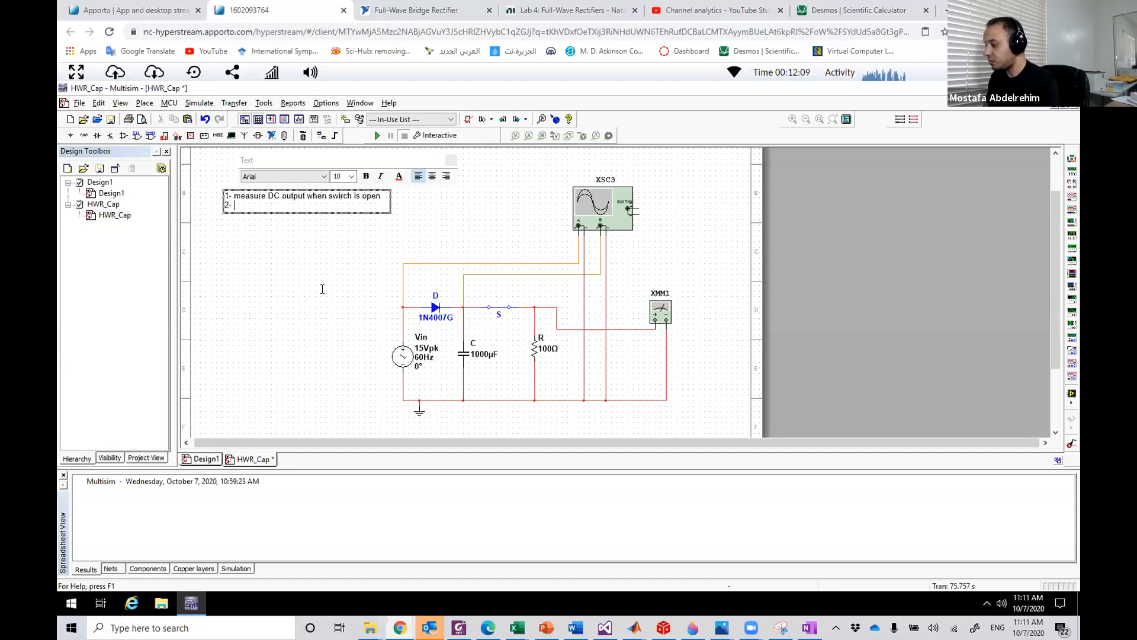
text(close s)
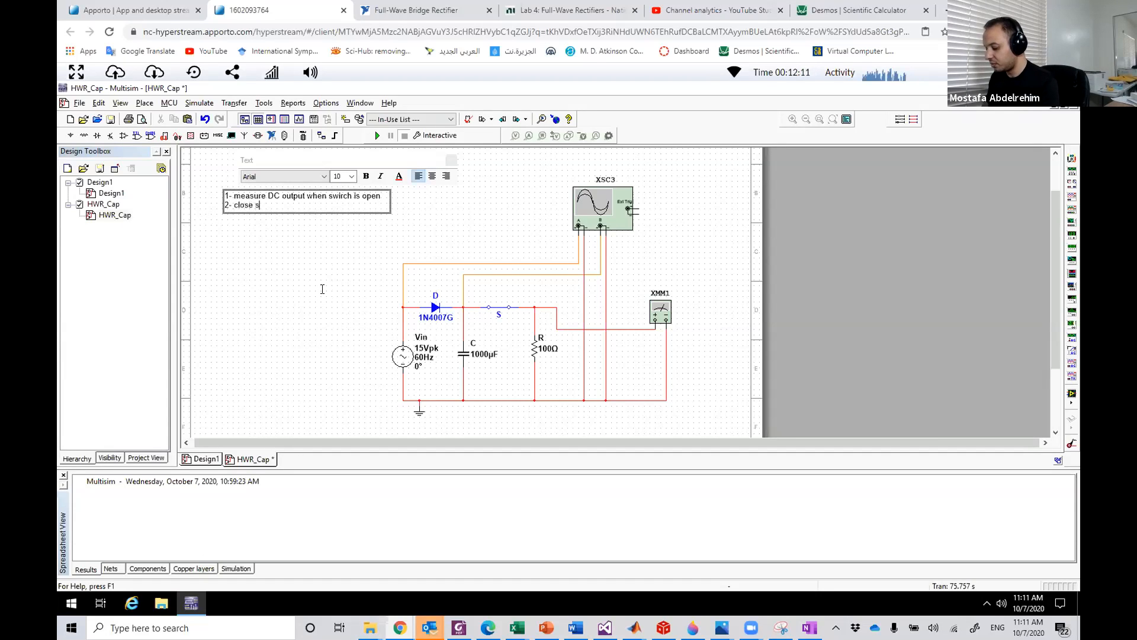
text(witch)
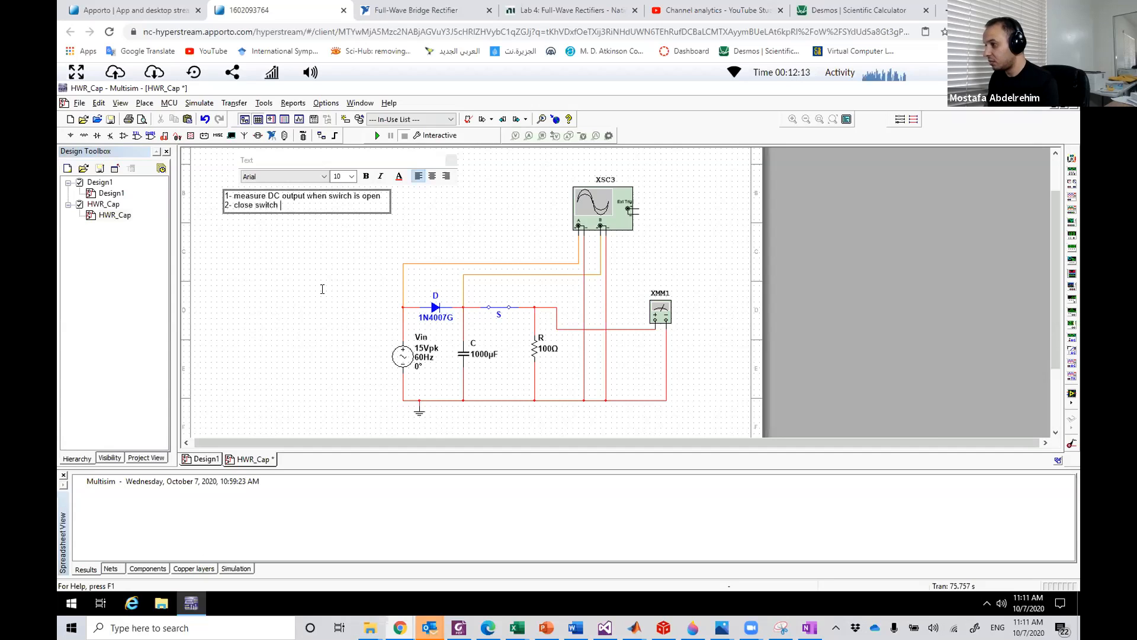
text( measure )
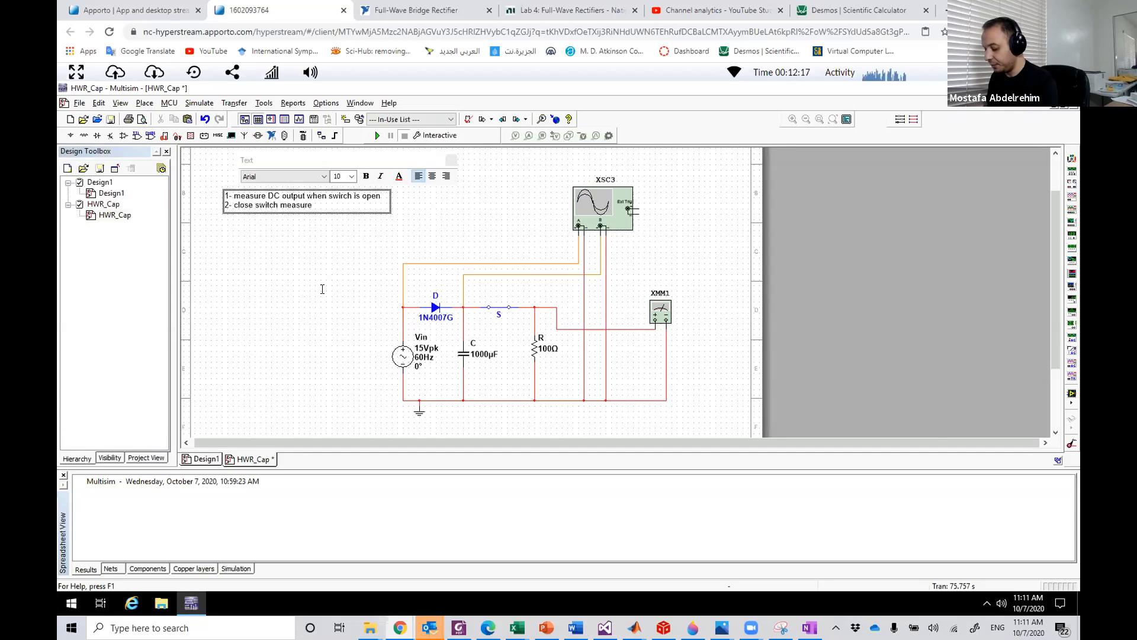
text(v)
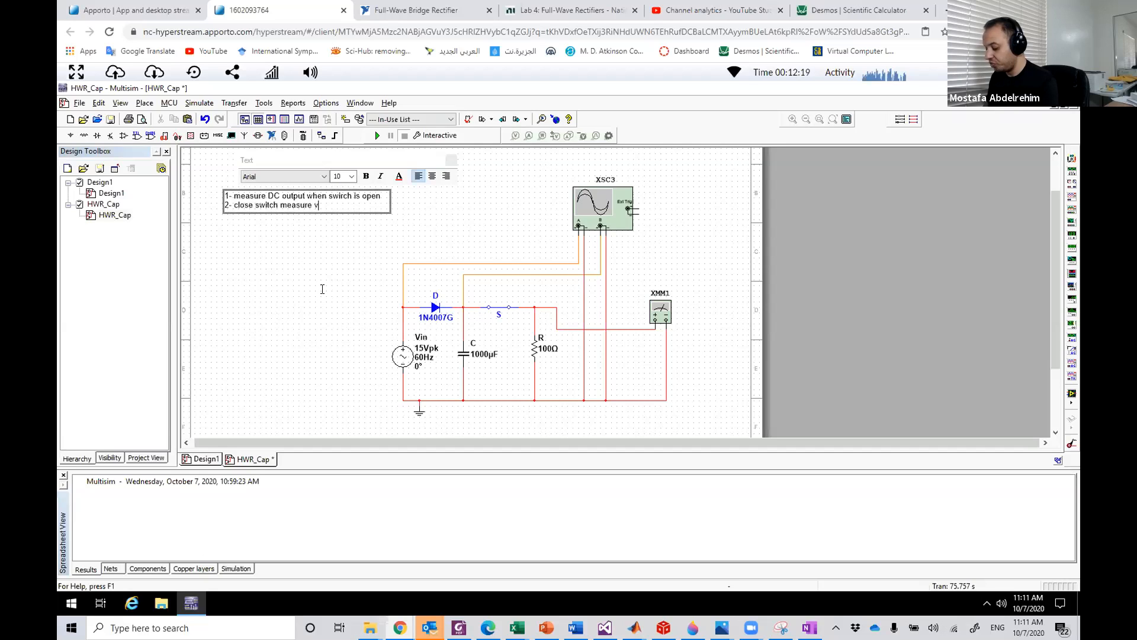
text(rpp ()
text(c=))
text(1000)
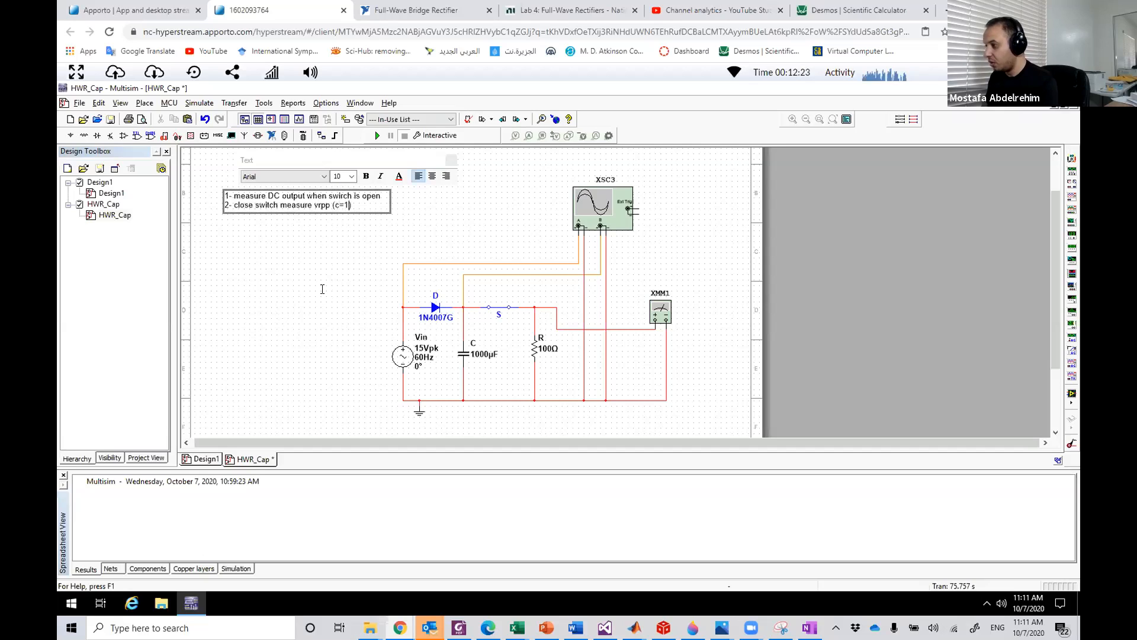
text(u)
text(F, 4)
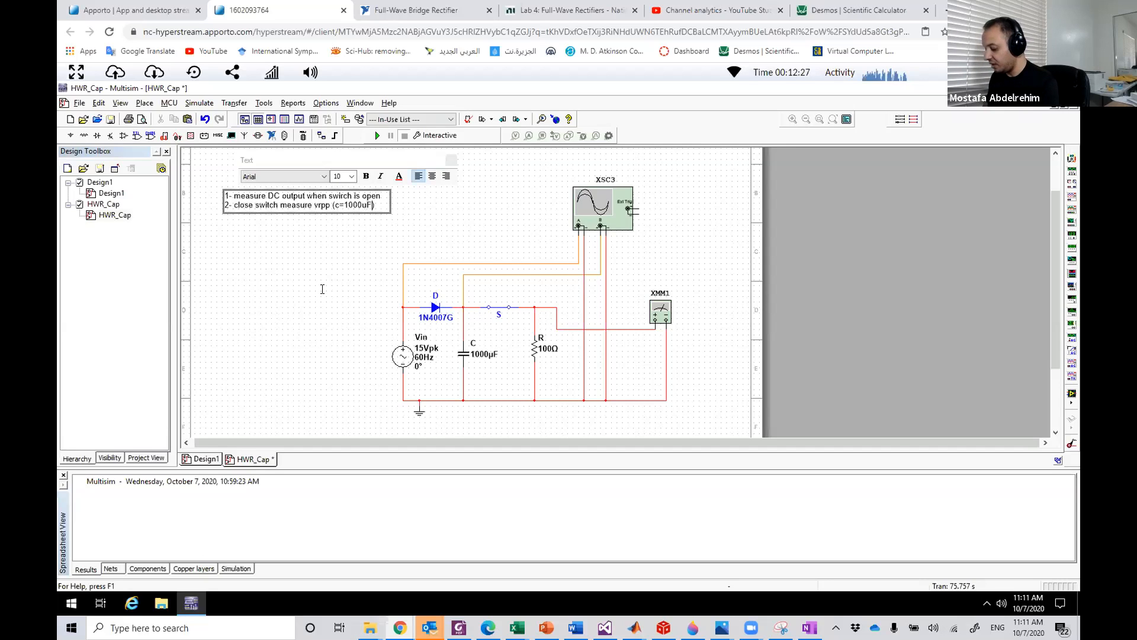
text(70)
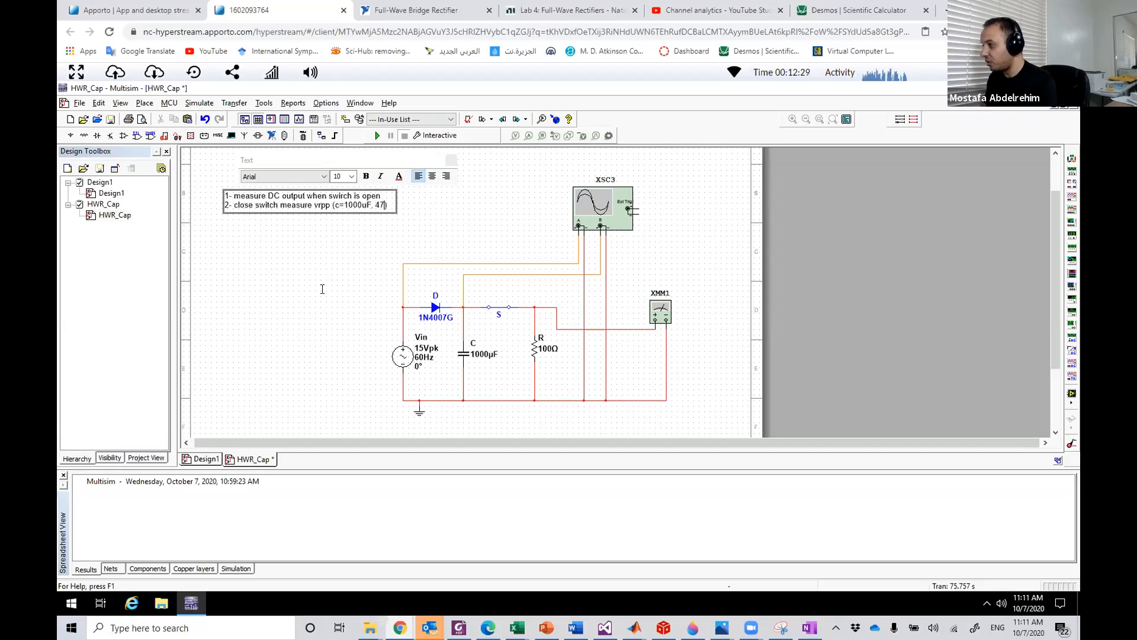
text(uf)
Insert "c=" before 470uf in the note's second line.
key(Left)
key(Left)
key(Left)
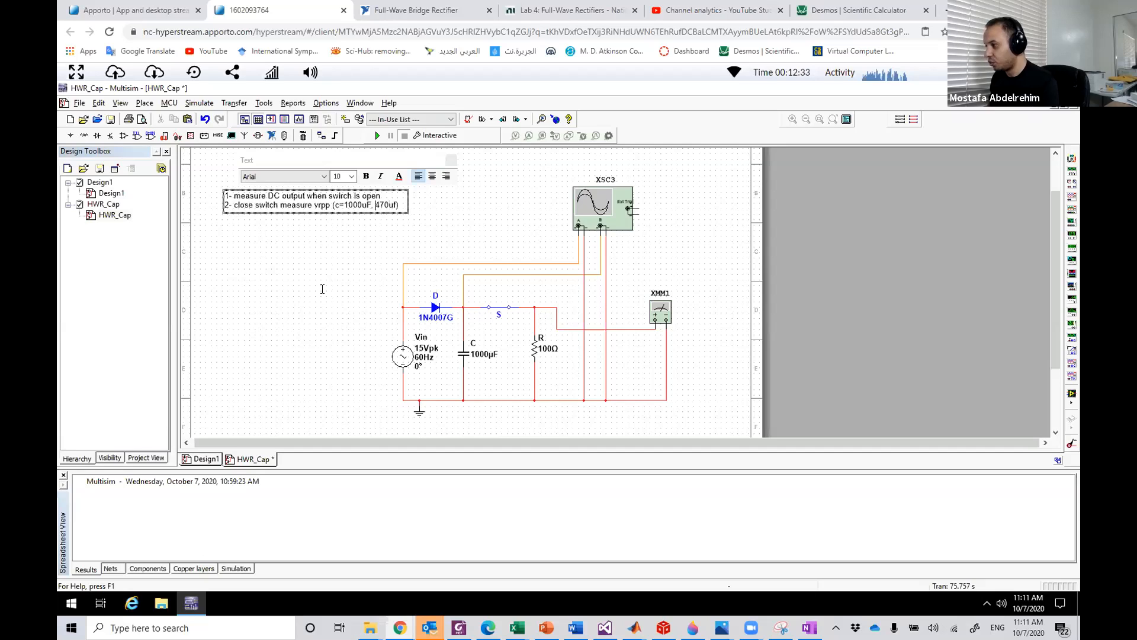
text(c=)
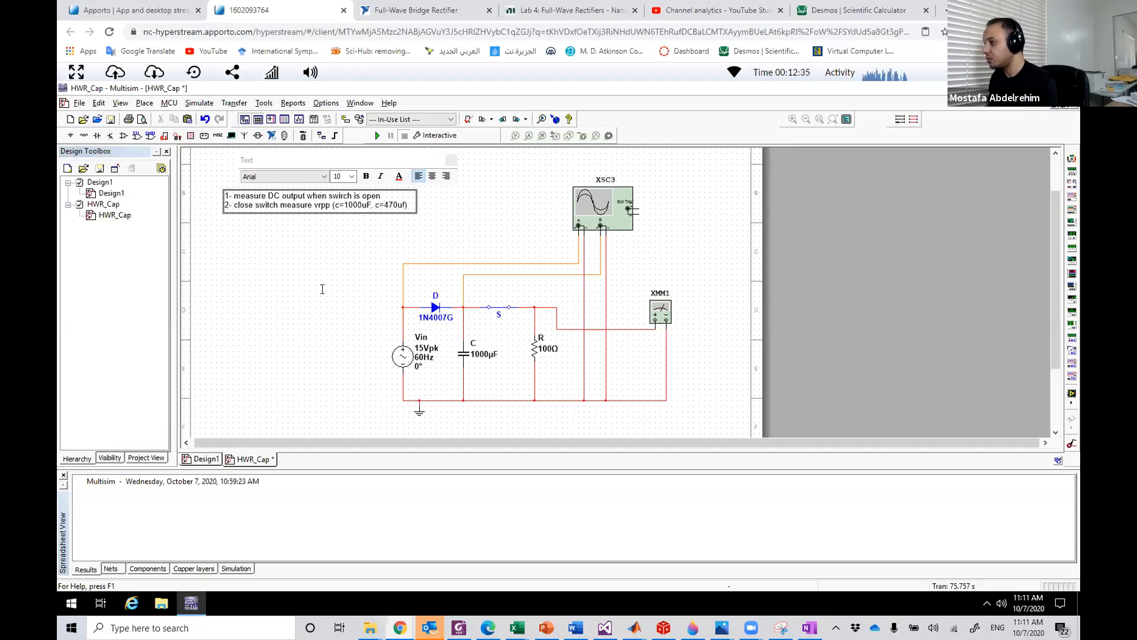
key(Right)
key(Right)
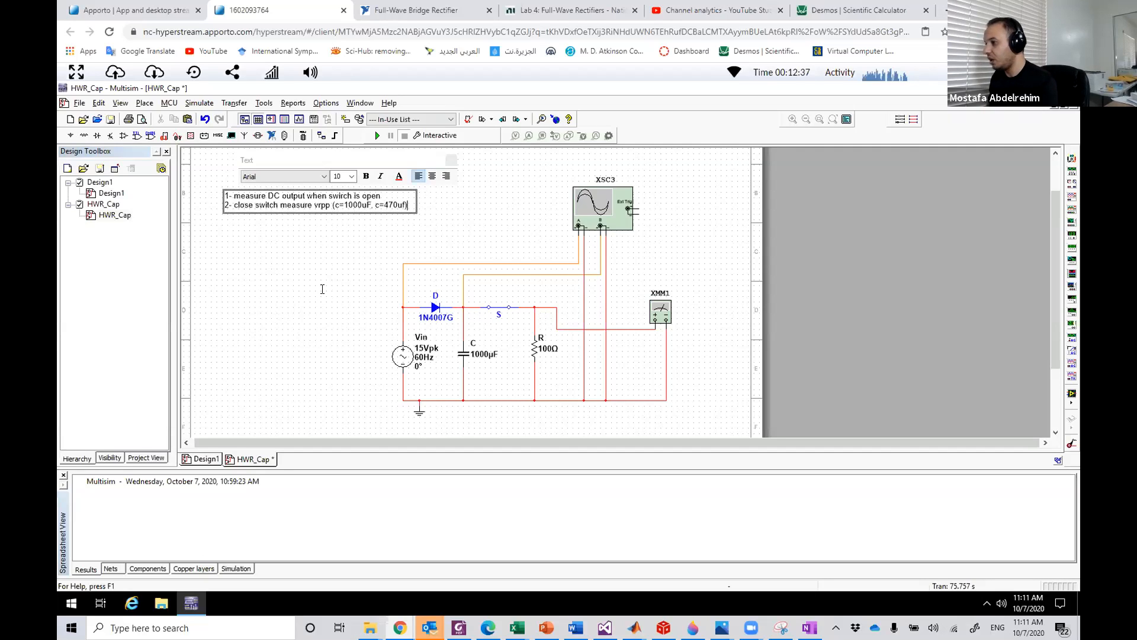
Add a third line to the note reading "3- compare to vrpp=(vm-.7)/(FRC)".
key(Return)
text(3- compare to vrpp=)
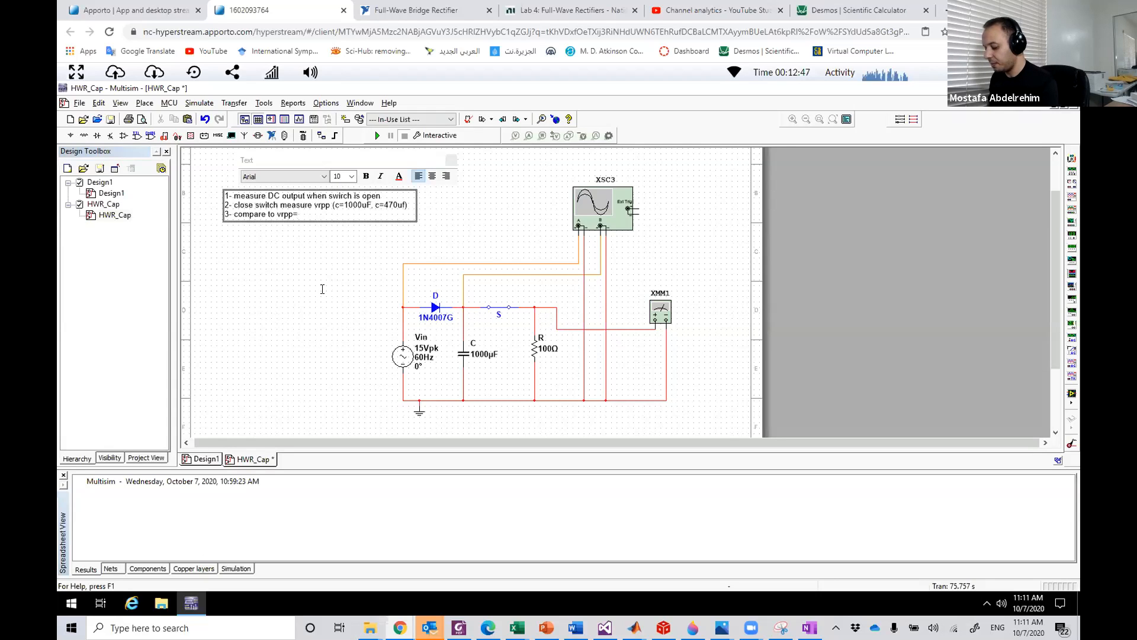
text(()/())
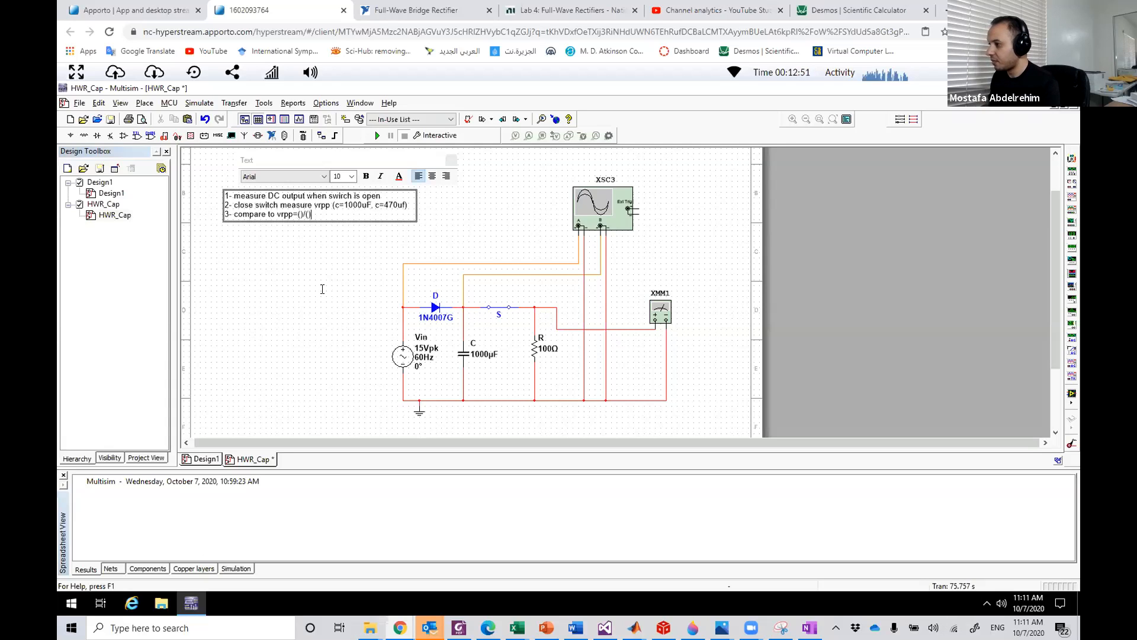
key(Left)
key(Left)
key(Left)
text(vm-.7)
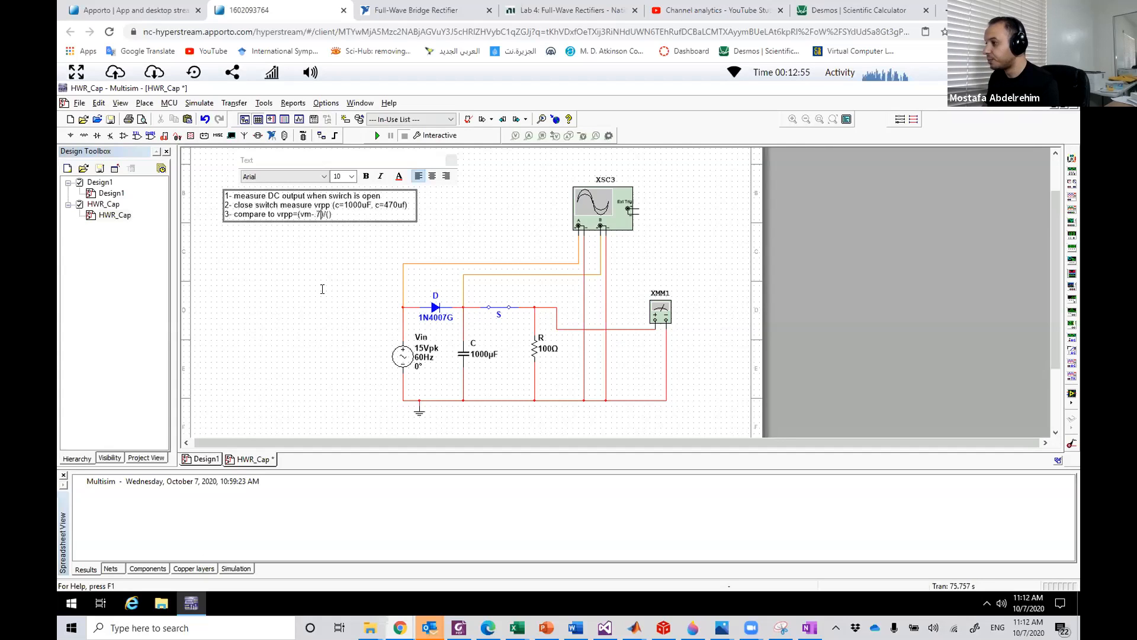
key(Right)
key(Right)
key(Right)
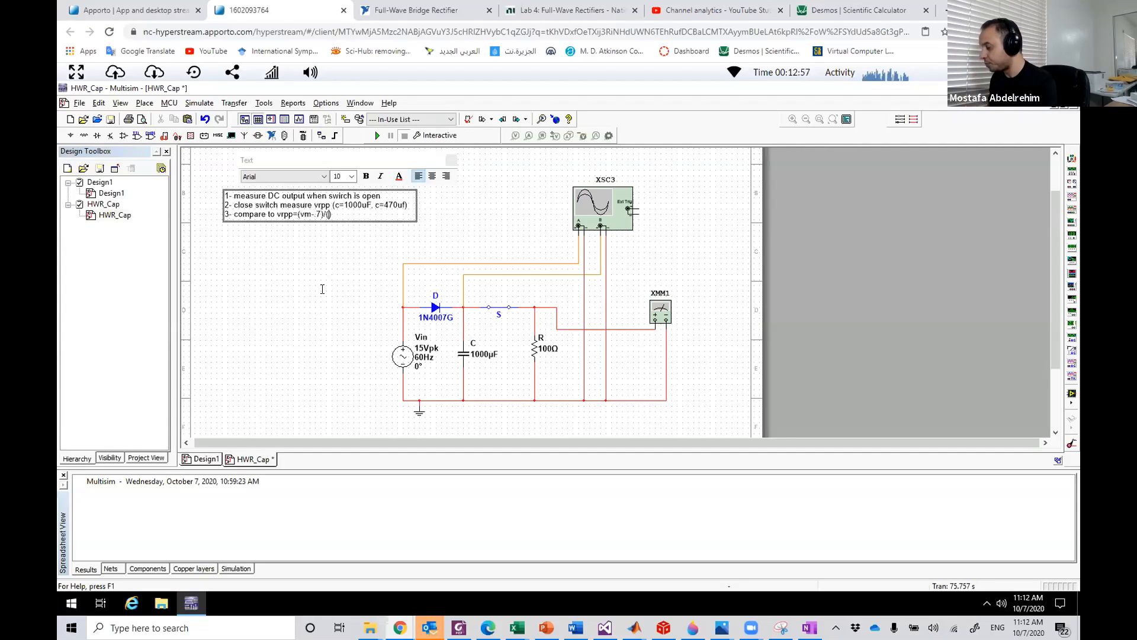
text(FRC)
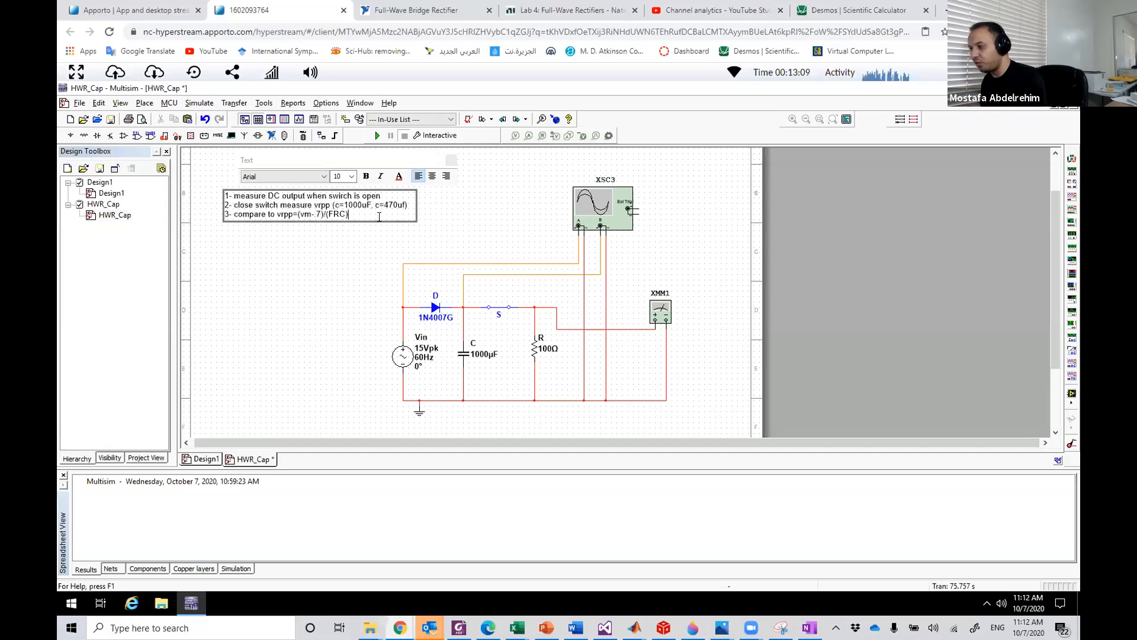
Start a fourth line in the note with "4- measure DC ()", leaving the parentheses empty.
key(Return)
text(4- )
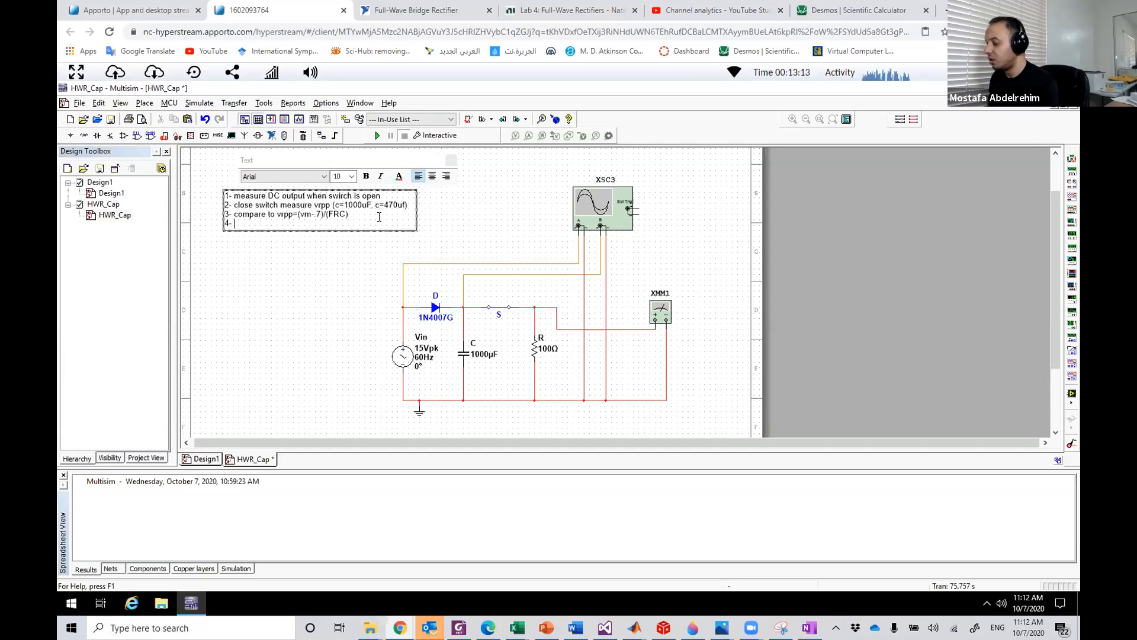
text(meas)
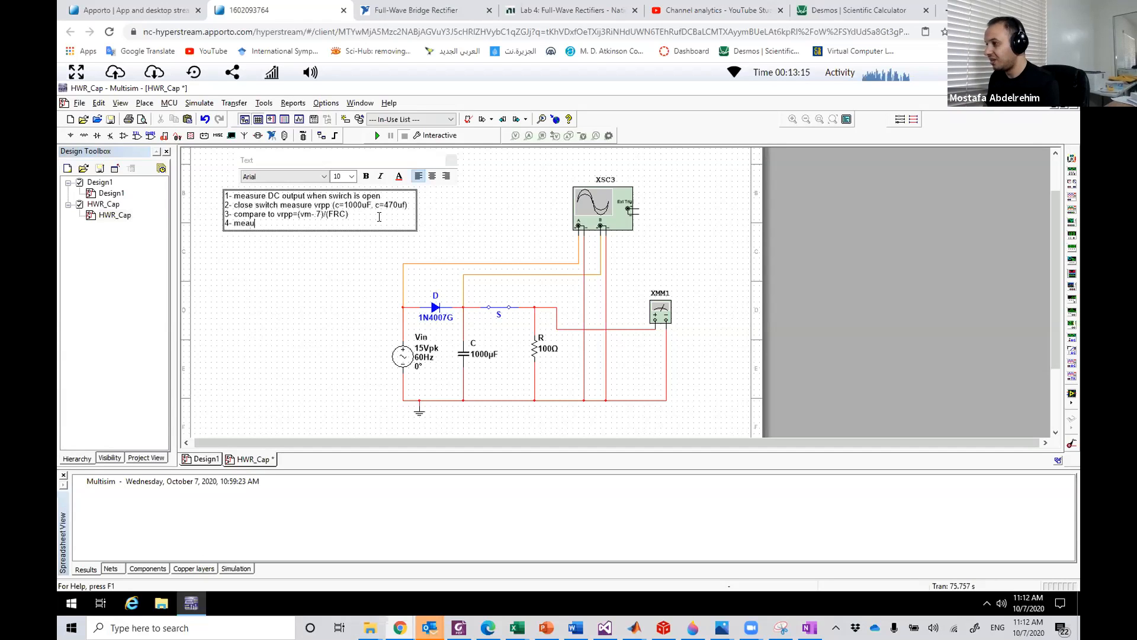
text(ure )
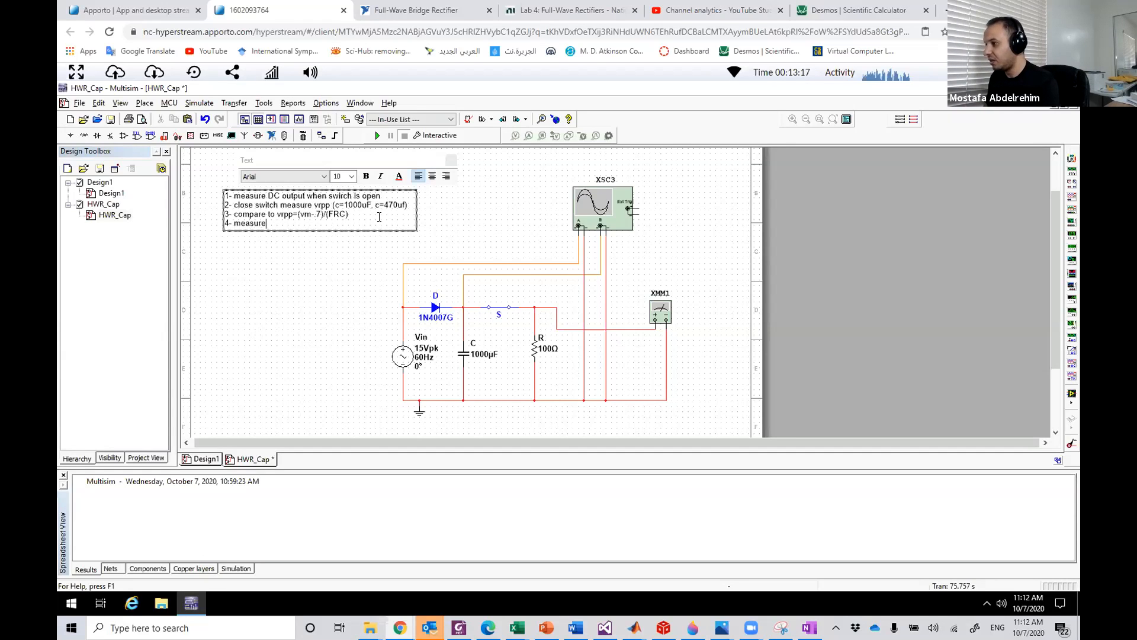
text(DC )
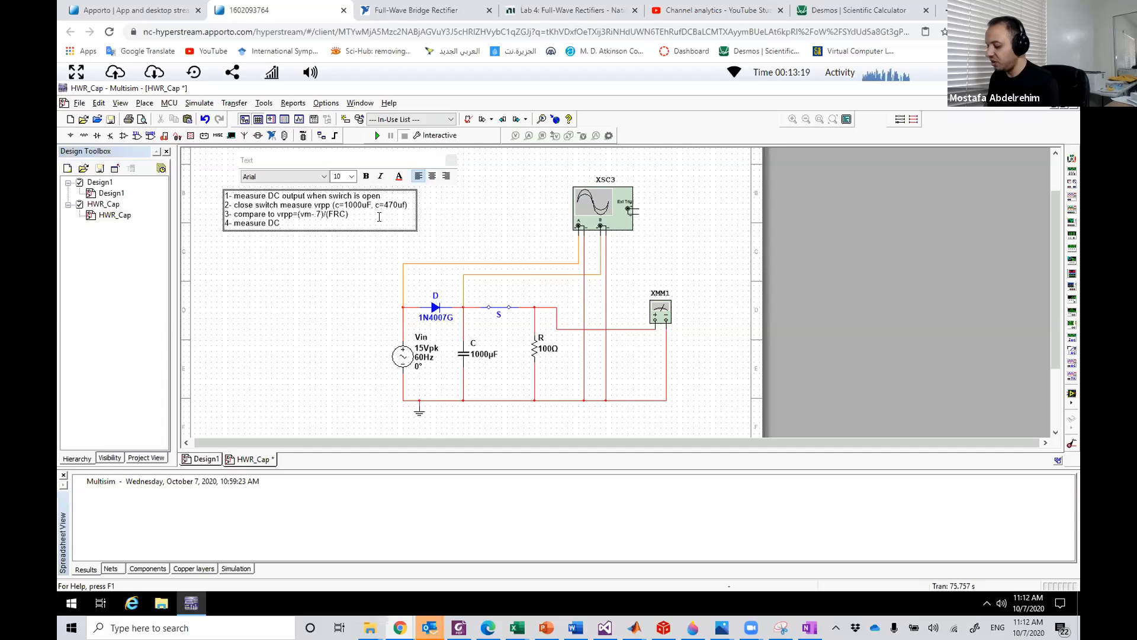
text(90)
key(BackSpace)
key(BackSpace)
text(()
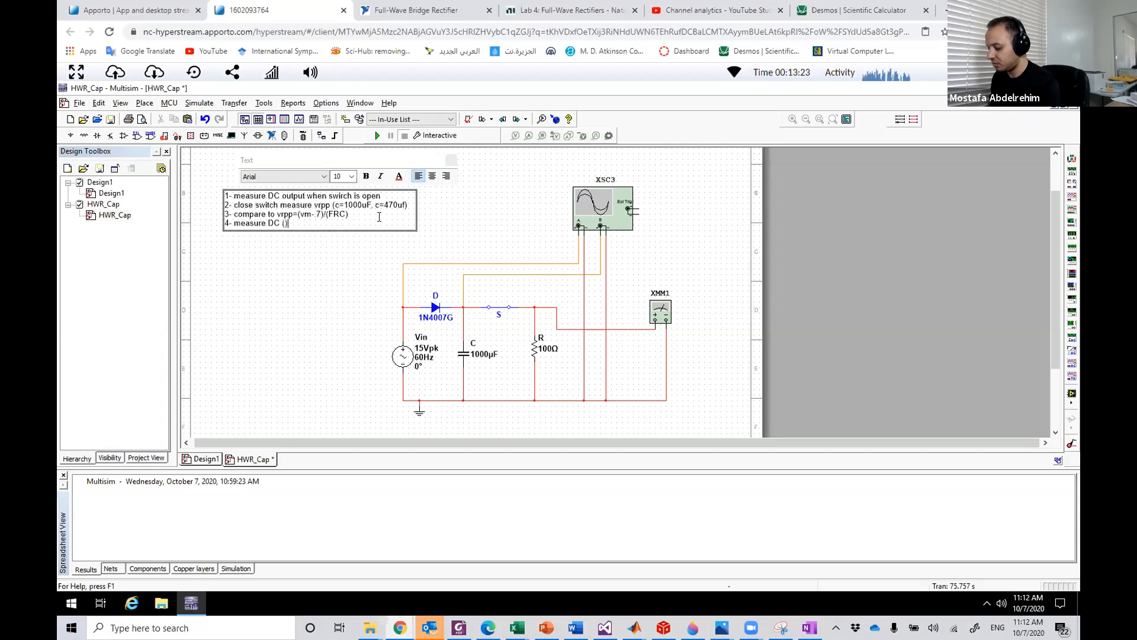
Fill the fourth line's parentheses with "vo average vlaue using multimeter", correcting the spelling of multimeter.
text(vo )
text(average )
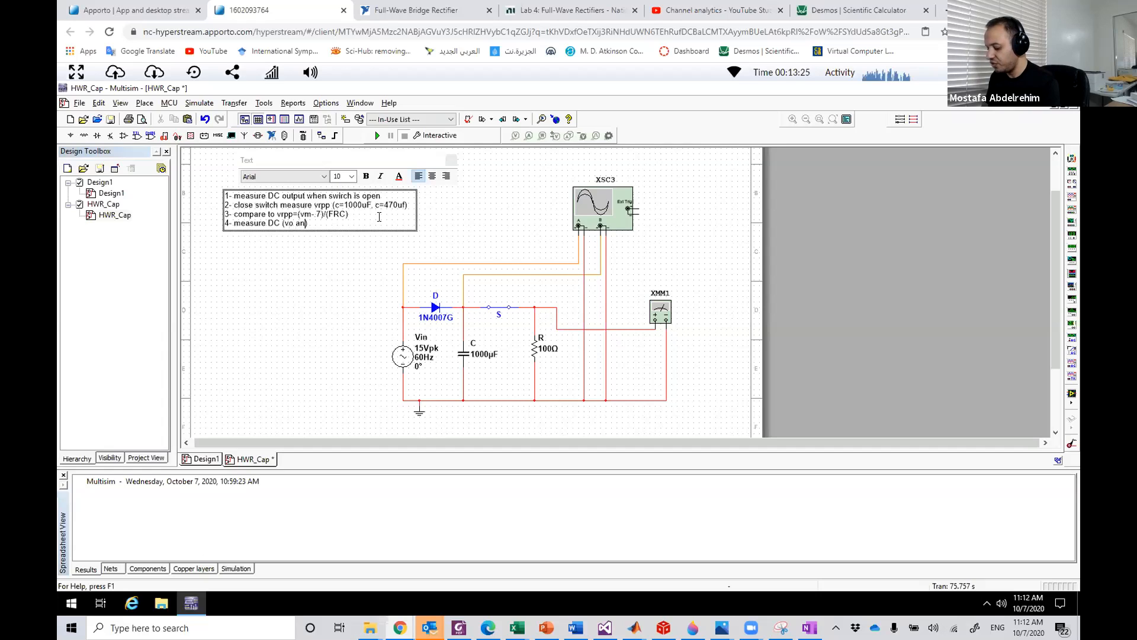
text(vlaue using )
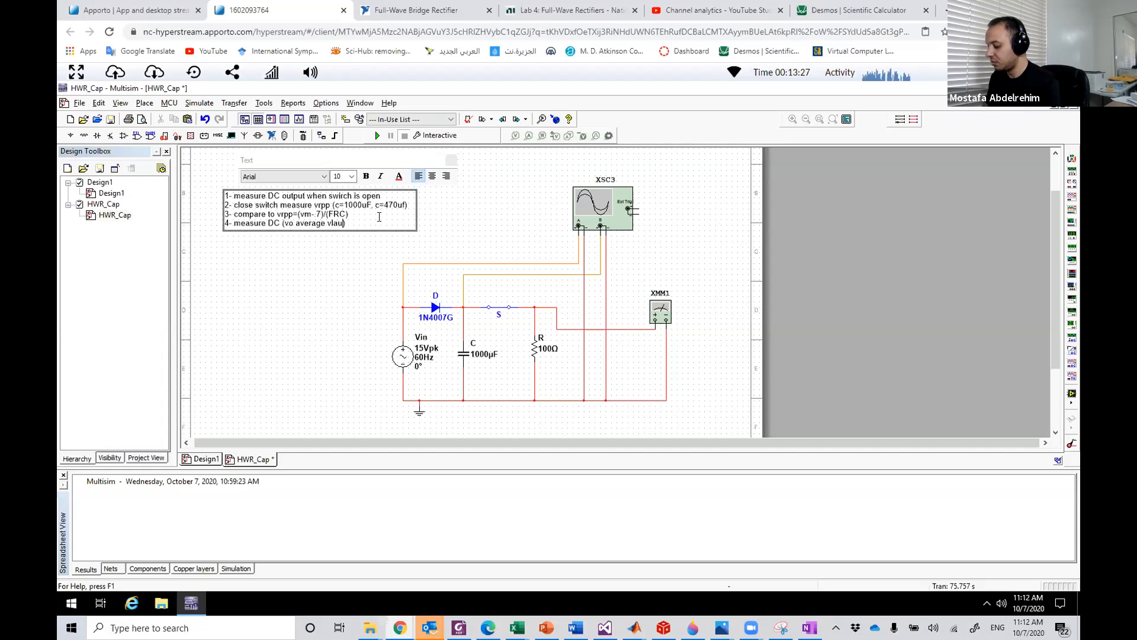
text(multimeter)
key(Left)
key(Left)
key(Left)
key(Left)
key(Left)
key(BackSpace)
key(Right)
key(Right)
key(Right)
key(End)
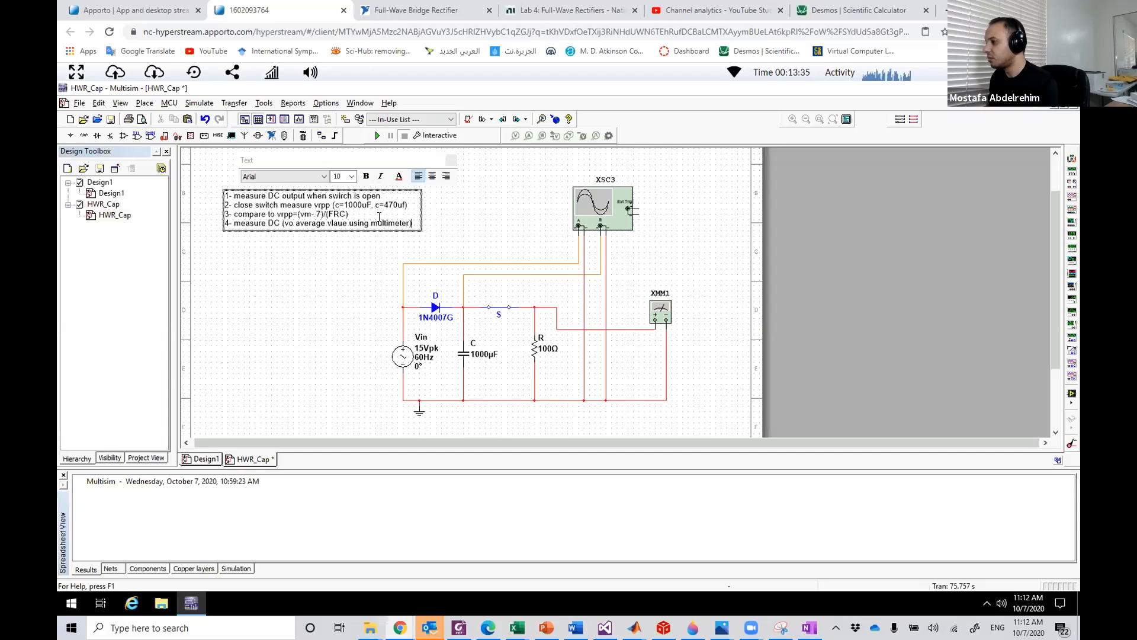
Add a fifth line to the note reading "5- compare to VDC=Vom - Vrpp / 2" and finish editing the note.
key(Return)
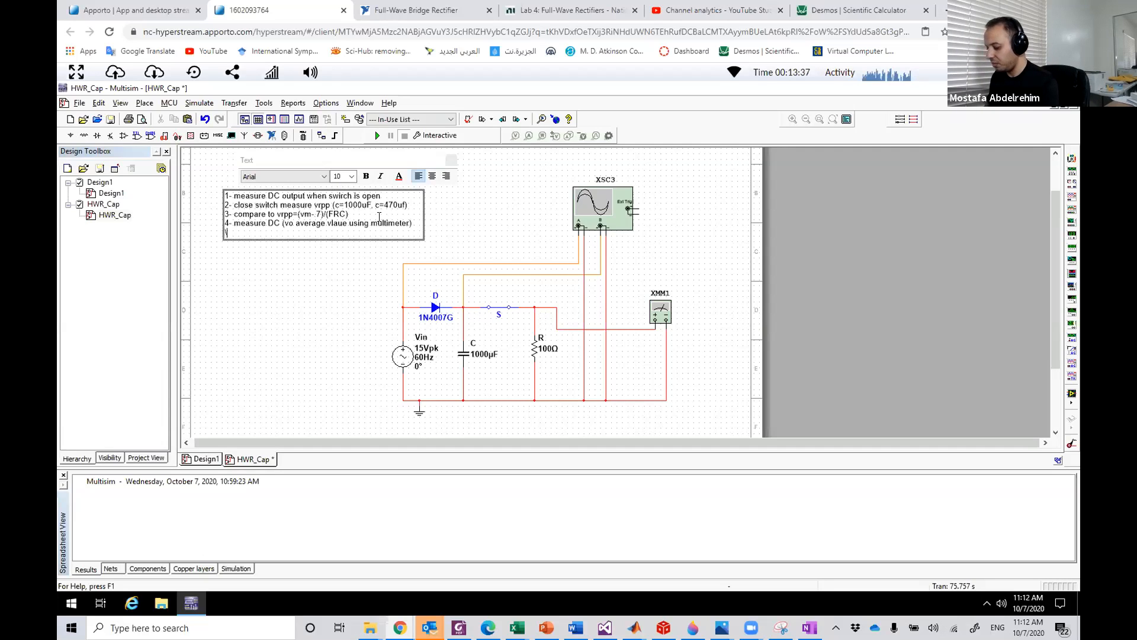
text(5- )
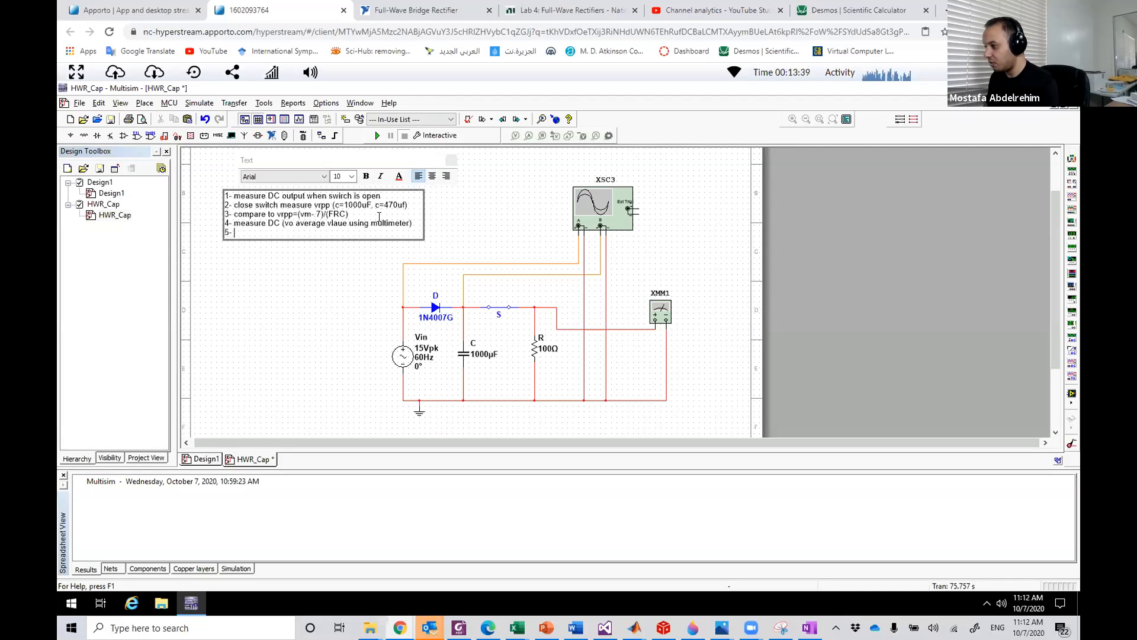
text(compare t)
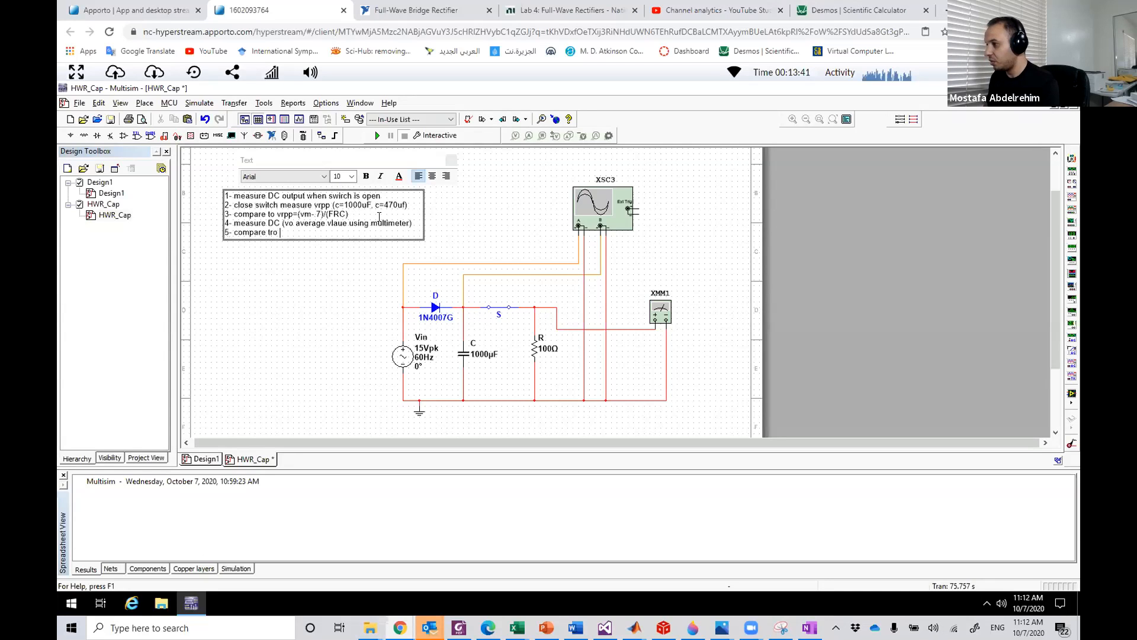
text(o VDC)
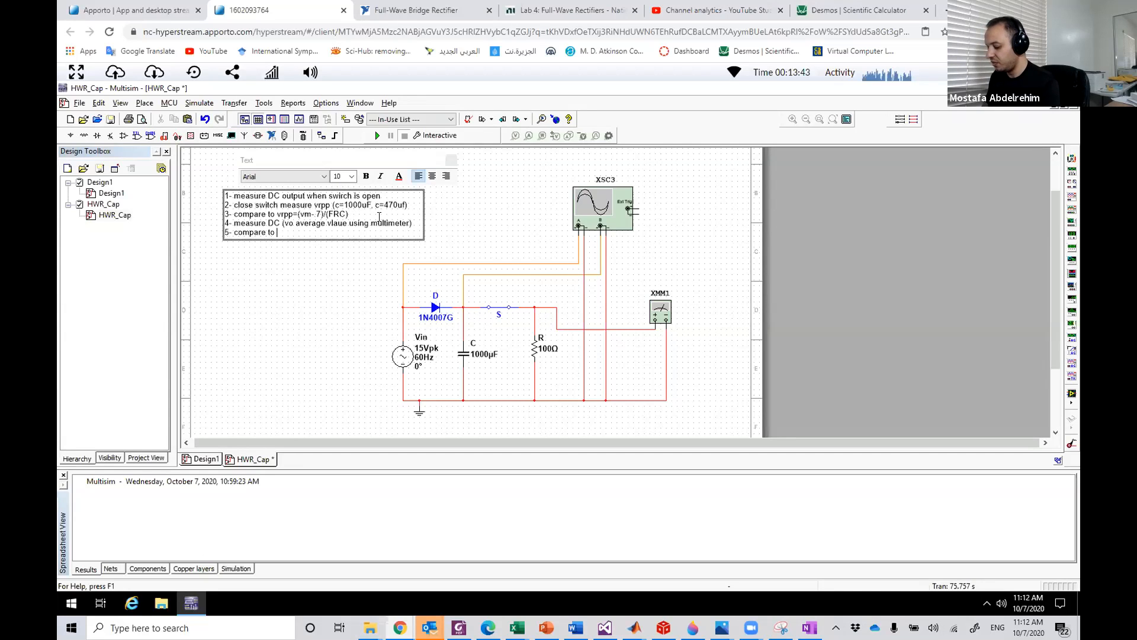
text(=)
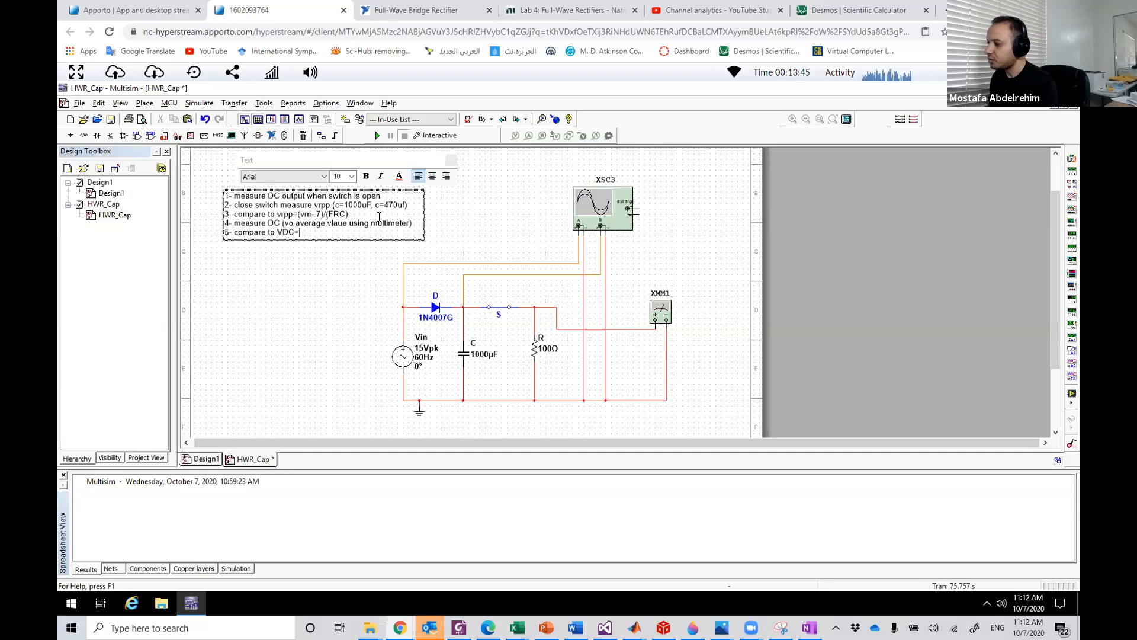
text(vom)
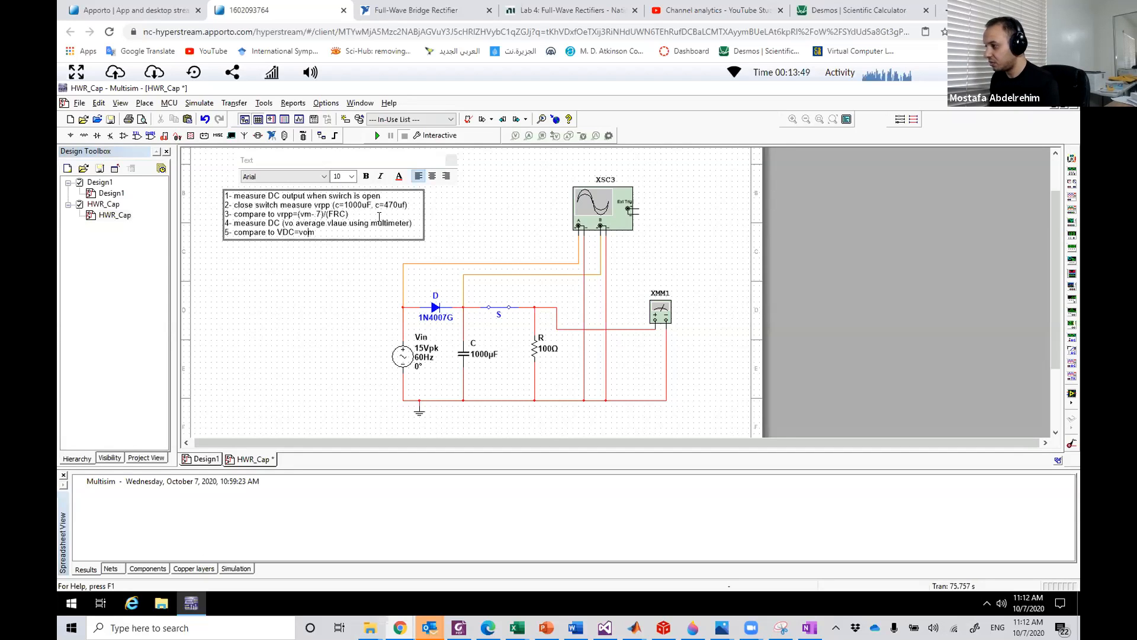
key(Delete)
text(V)
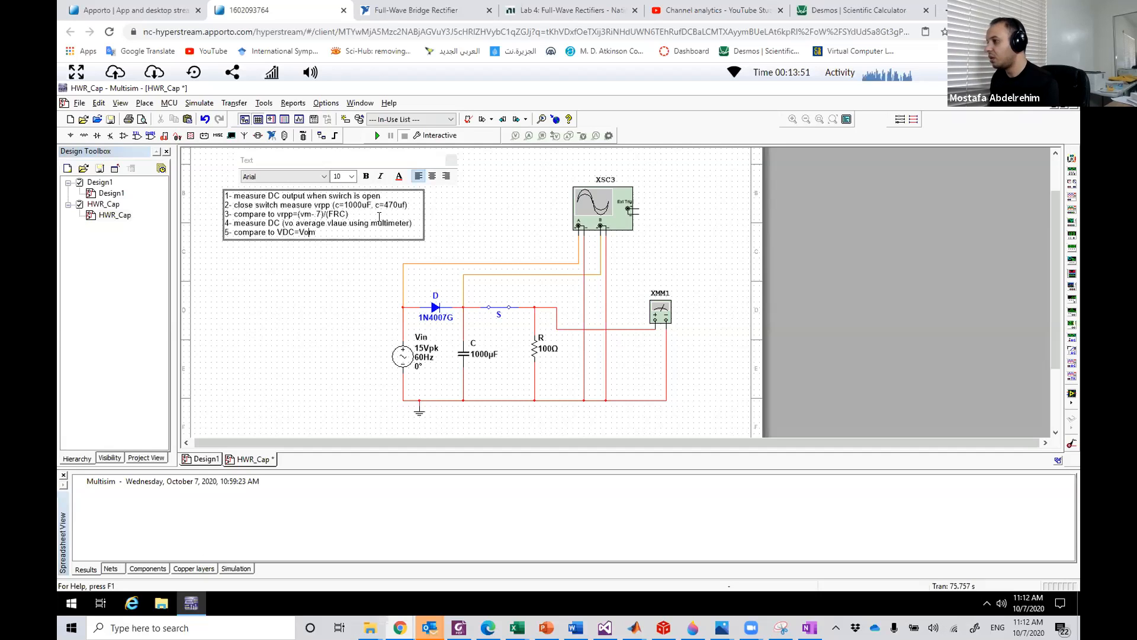
text( - Vrpp /2)
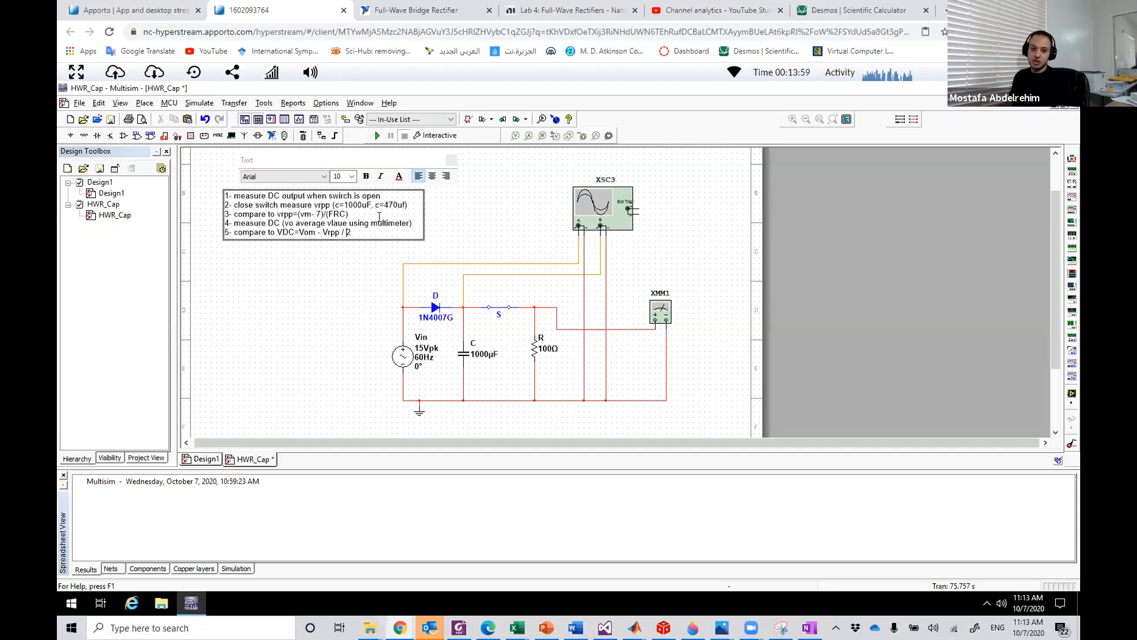
click(343, 279)
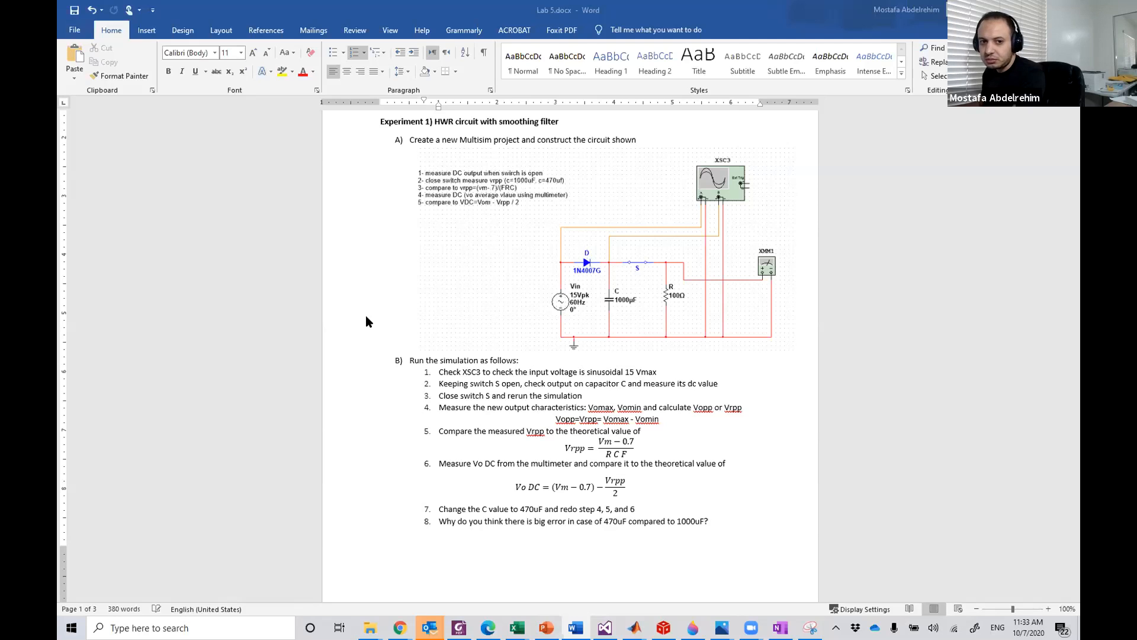
Switch to the Lab 5 document in Word and read through the Experiment 1 and Experiment 2 instructions.
scroll(366, 317, down, 10)
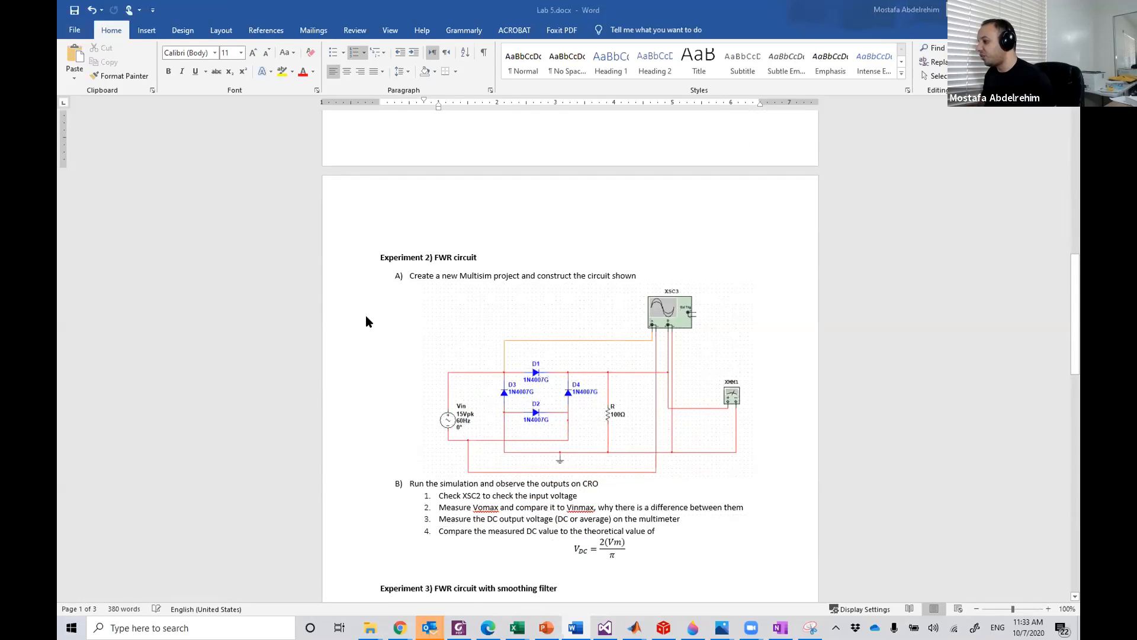
scroll(366, 320, down, 2)
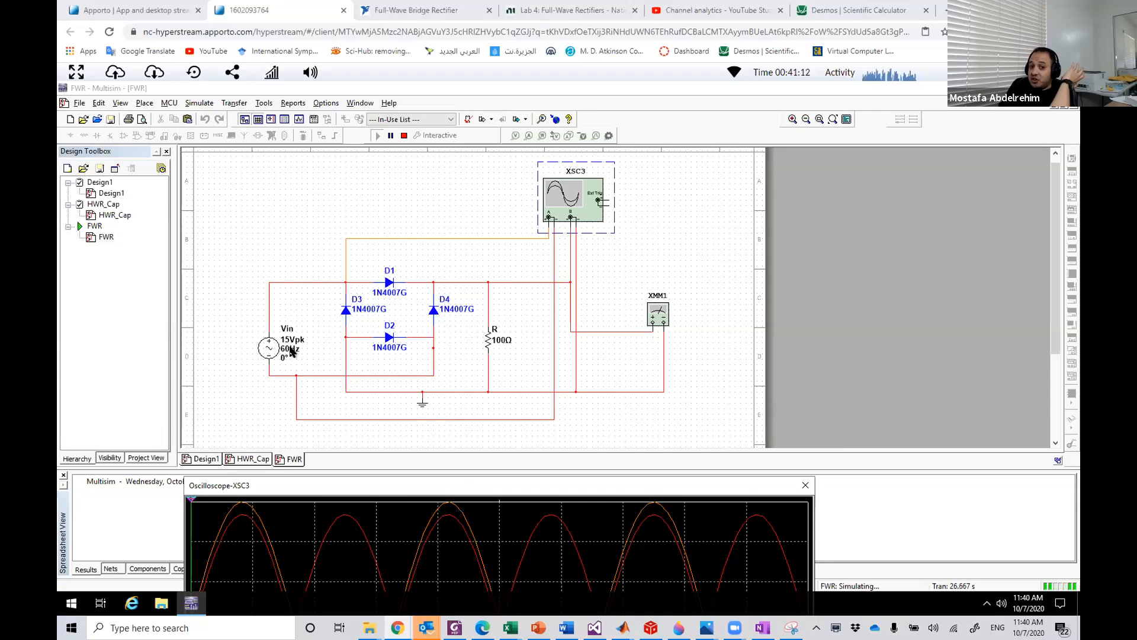
Examine the full-wave output on XSC3 with channel A grounded, restore channel A to DC coupling, and close the oscilloscope.
drag(477, 486, 543, 191)
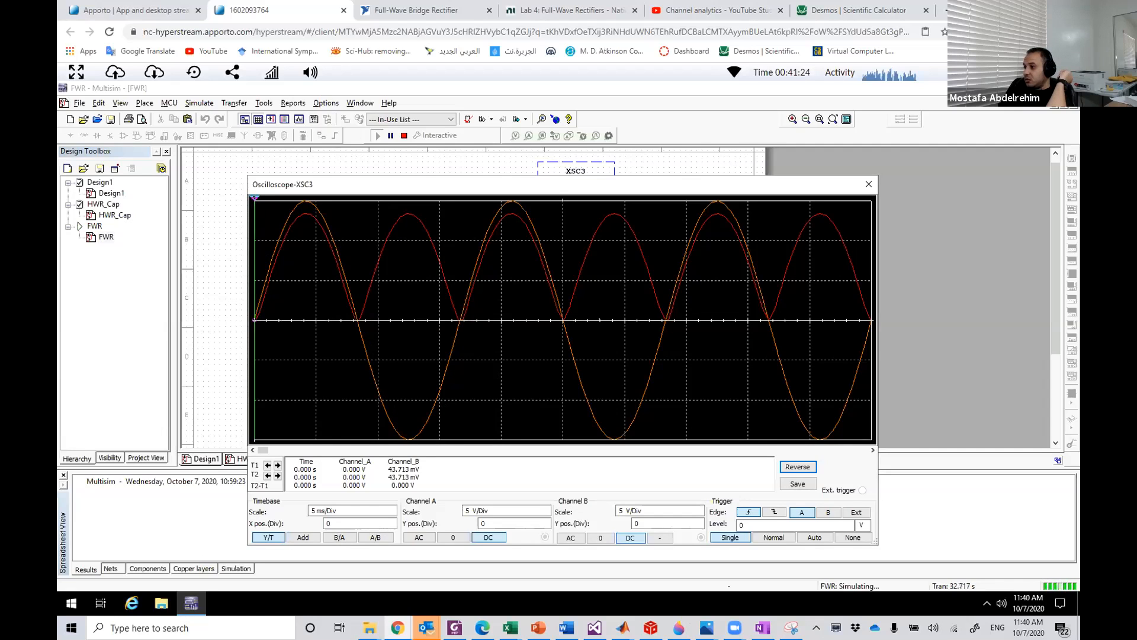
click(453, 538)
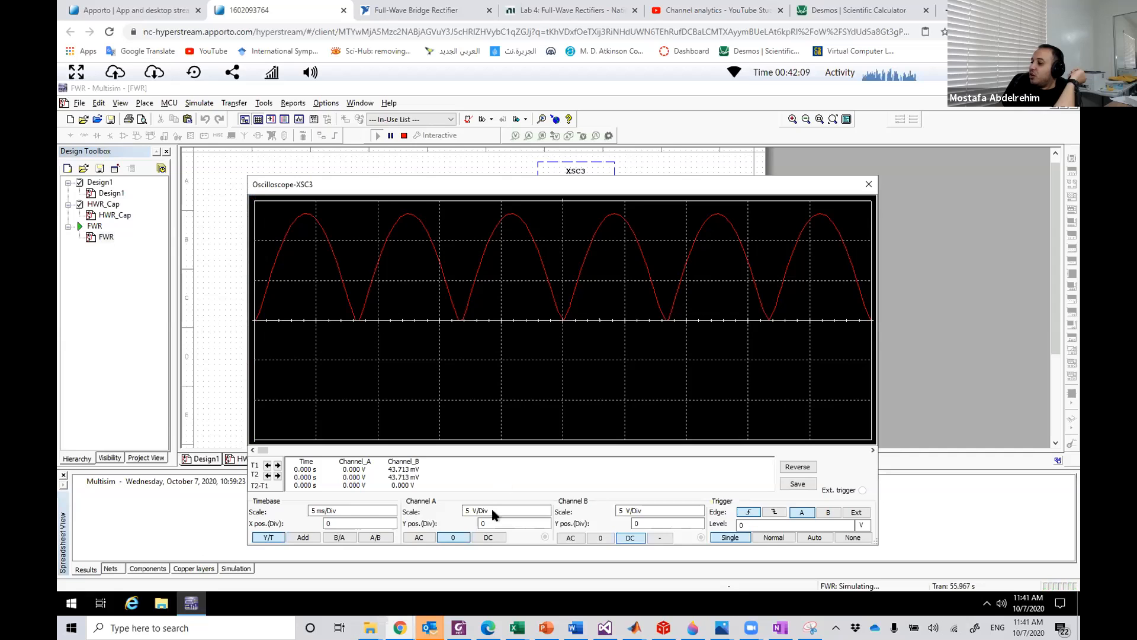
click(484, 537)
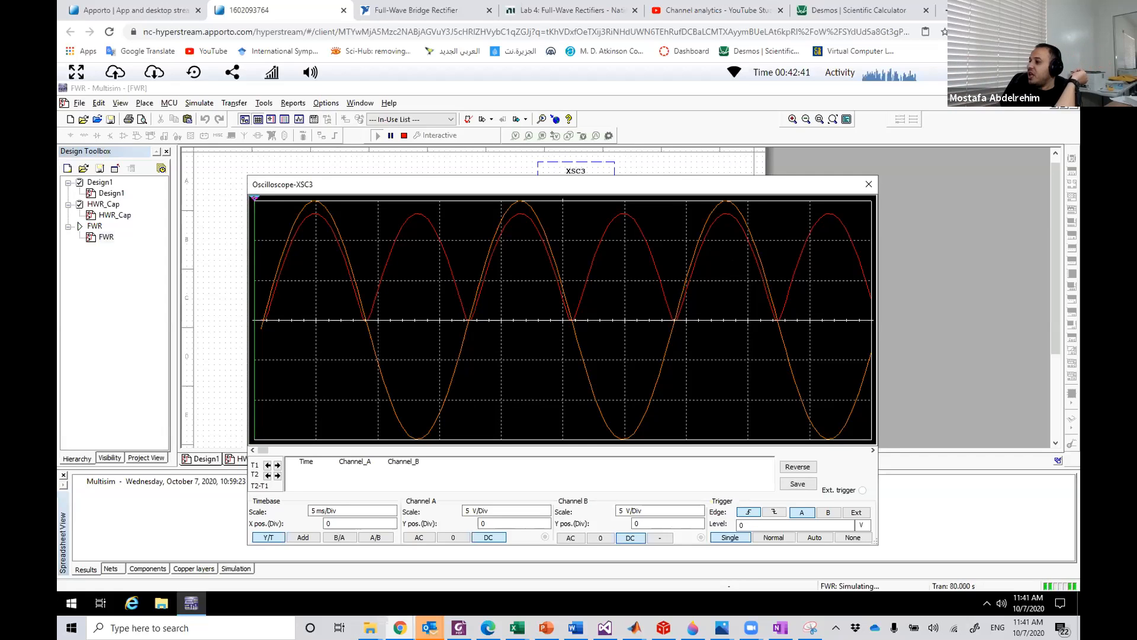
click(869, 184)
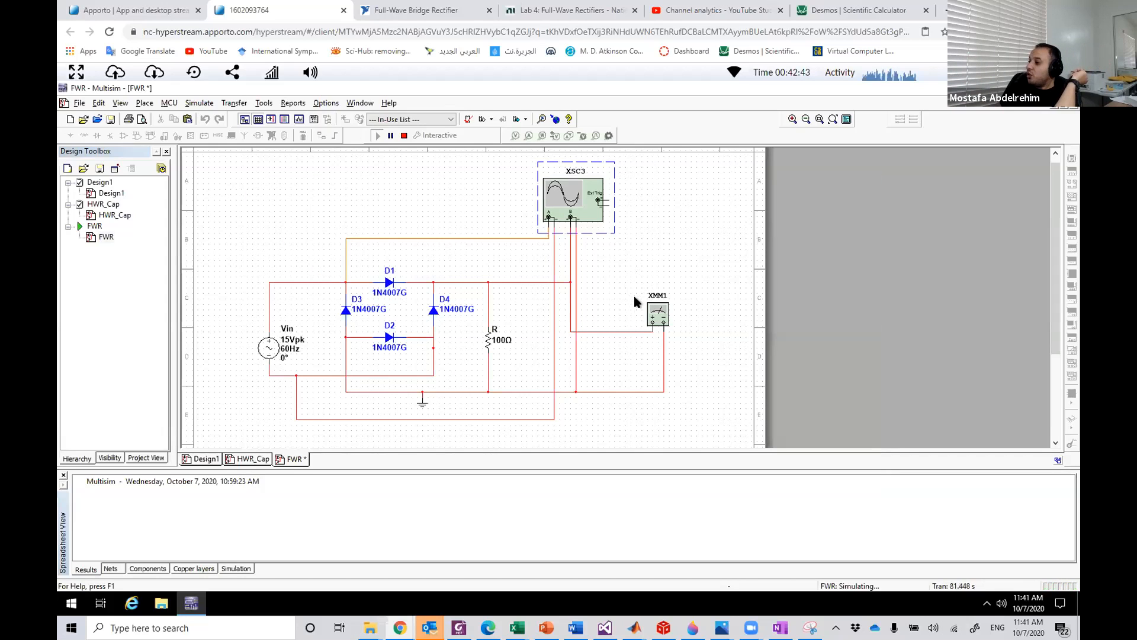
Measure the DC output voltage on multimeter XMM1, keeping its readout clear of the oscilloscope.
double_click(654, 311)
drag(568, 299, 559, 231)
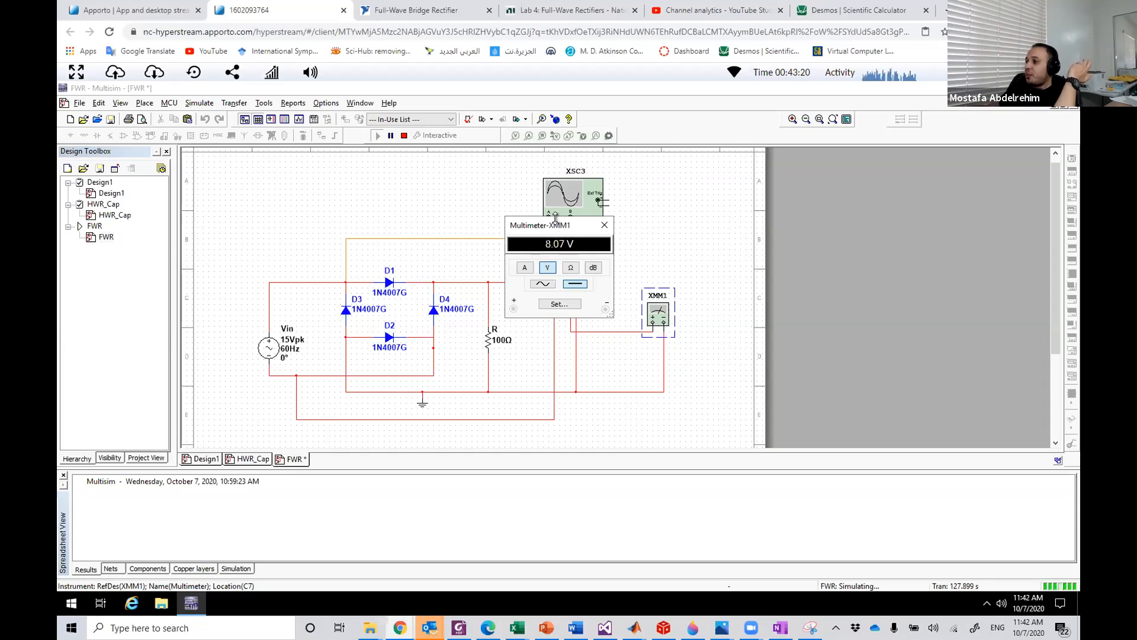
drag(555, 220, 678, 290)
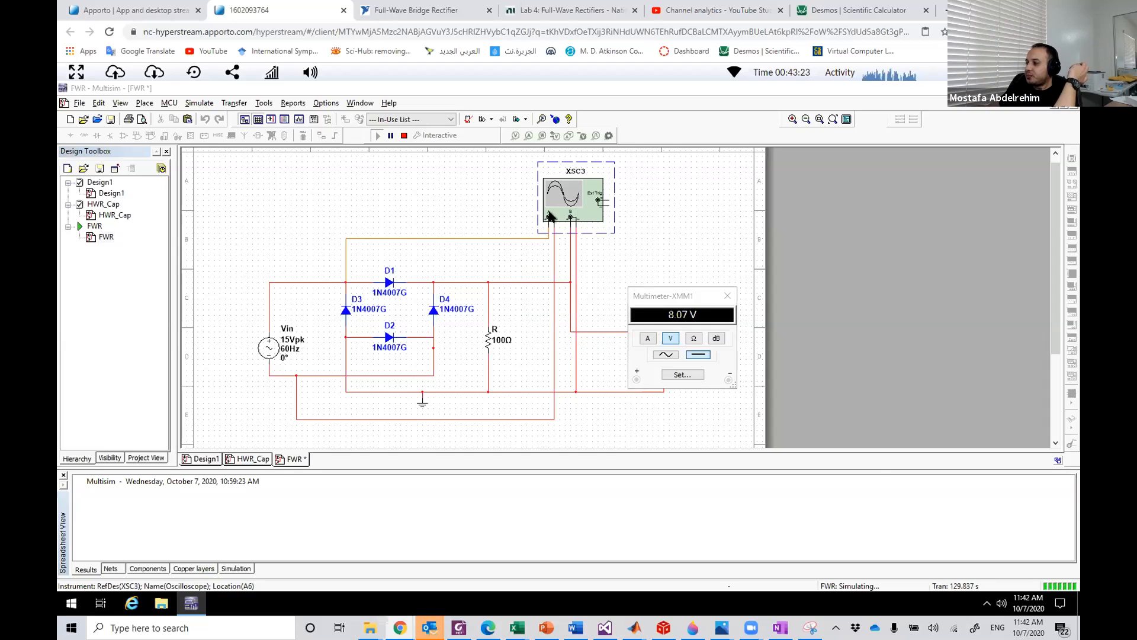
View the rectified output on XSC3 with channel A grounded, set channel A to AC coupling, and close the oscilloscope.
double_click(549, 217)
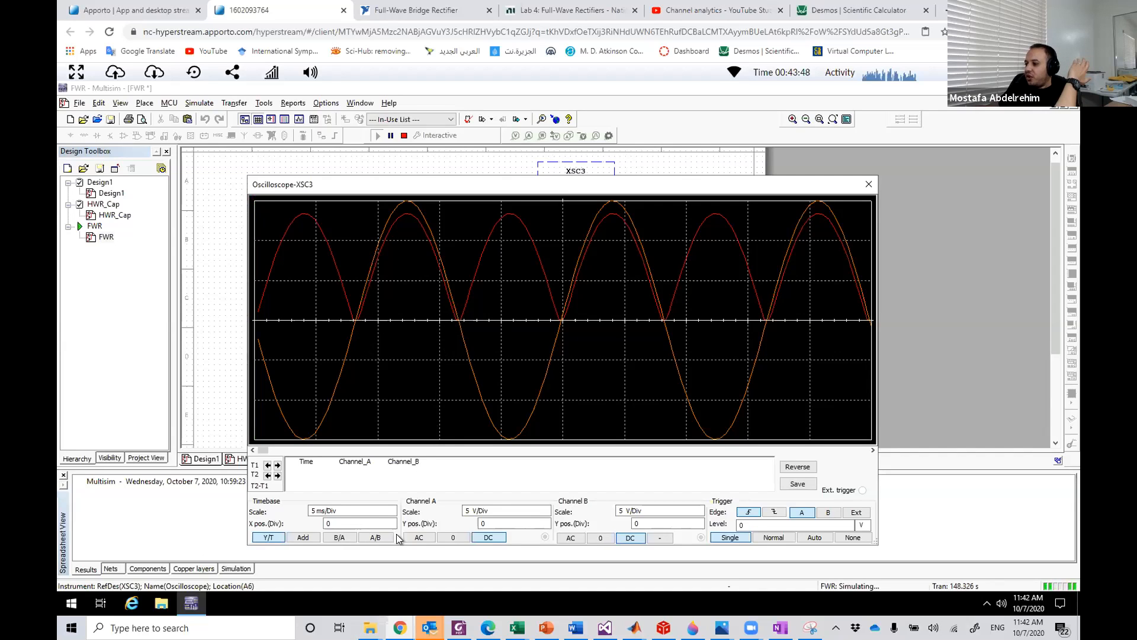
click(444, 540)
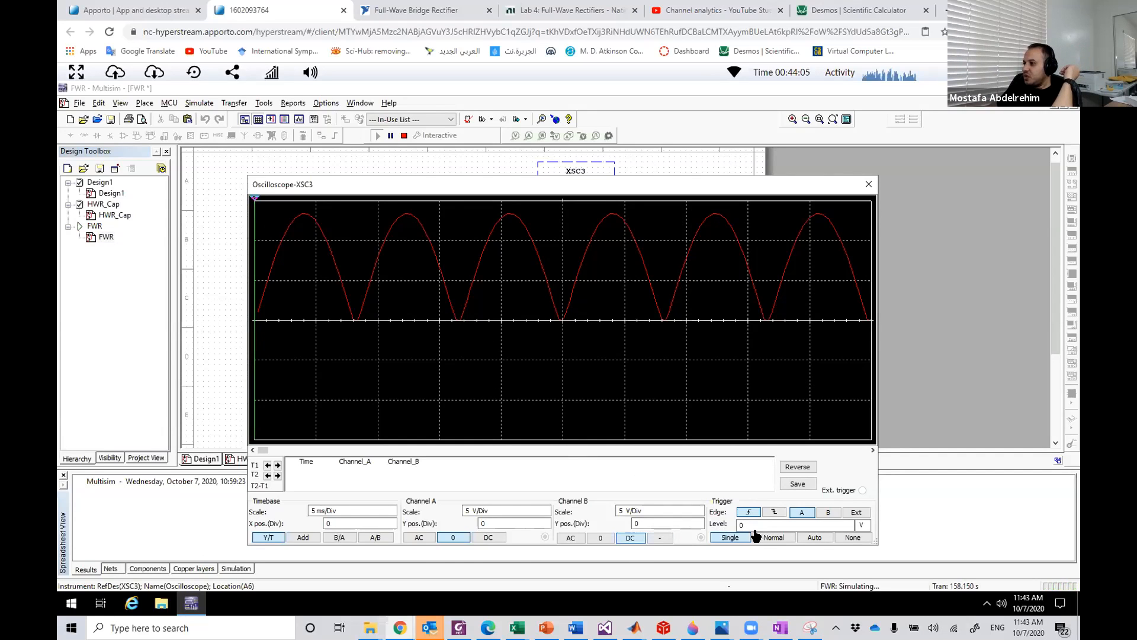
click(423, 538)
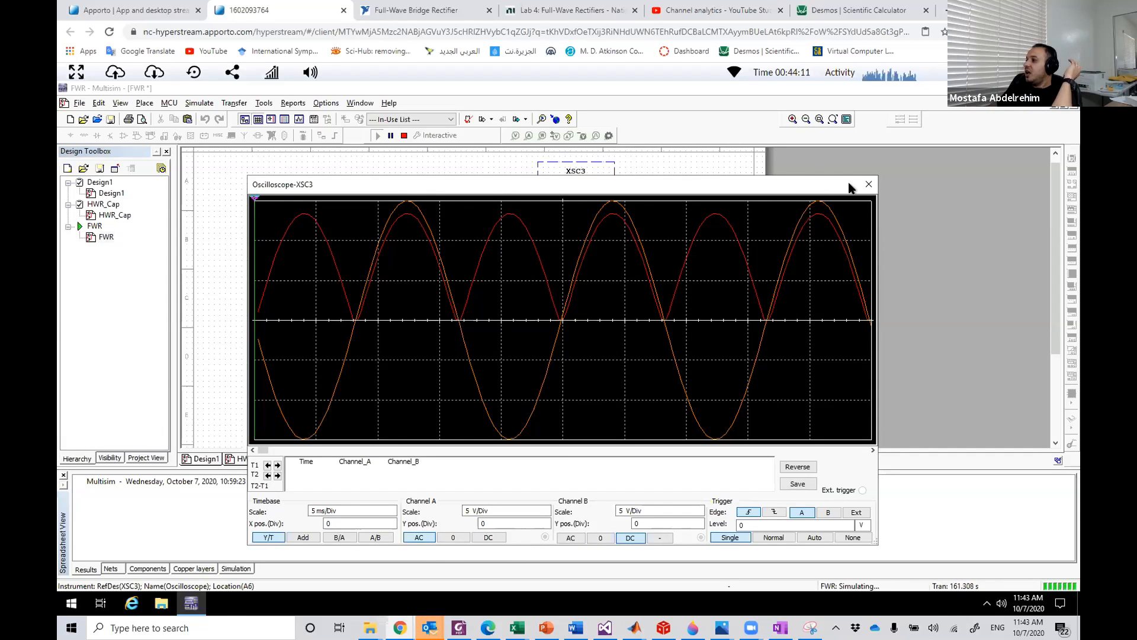
click(869, 184)
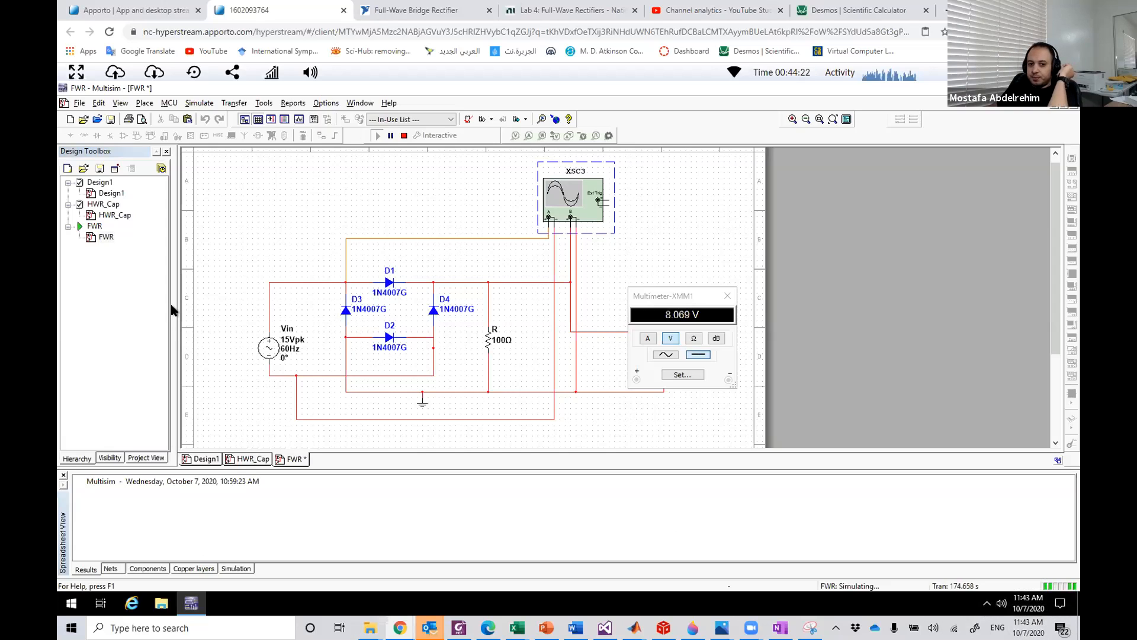
Place a second multimeter above the voltage source Vin.
click(255, 219)
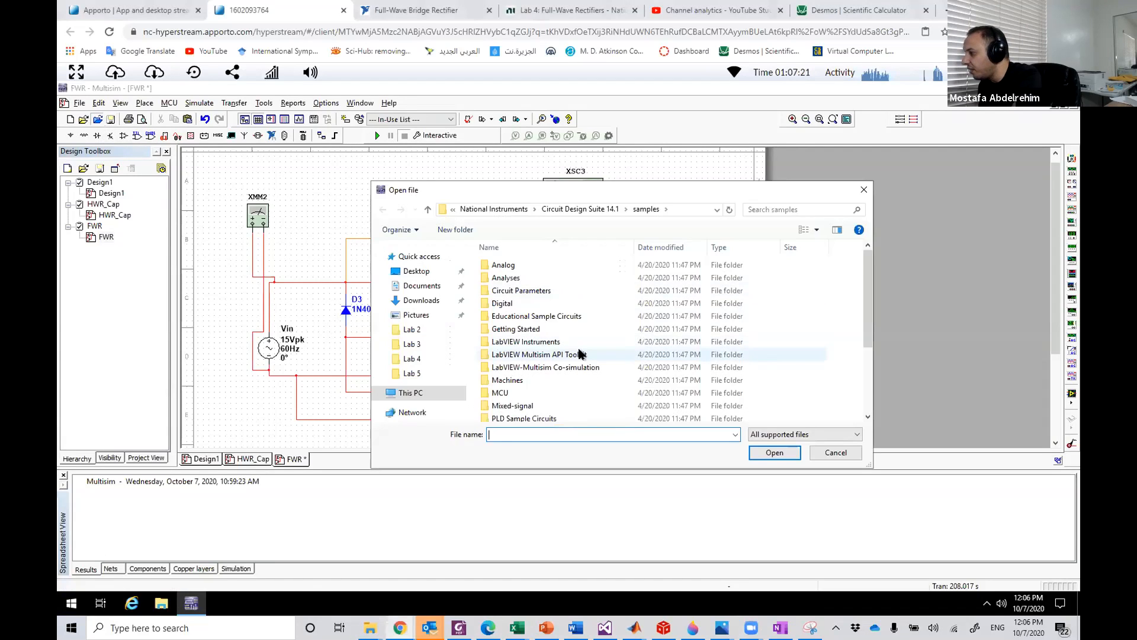
Open the FWR_Cap design from the Lab 5 folder in the personal Circuit Design Suite 14.1 documents.
scroll(579, 351, down, 1)
click(422, 286)
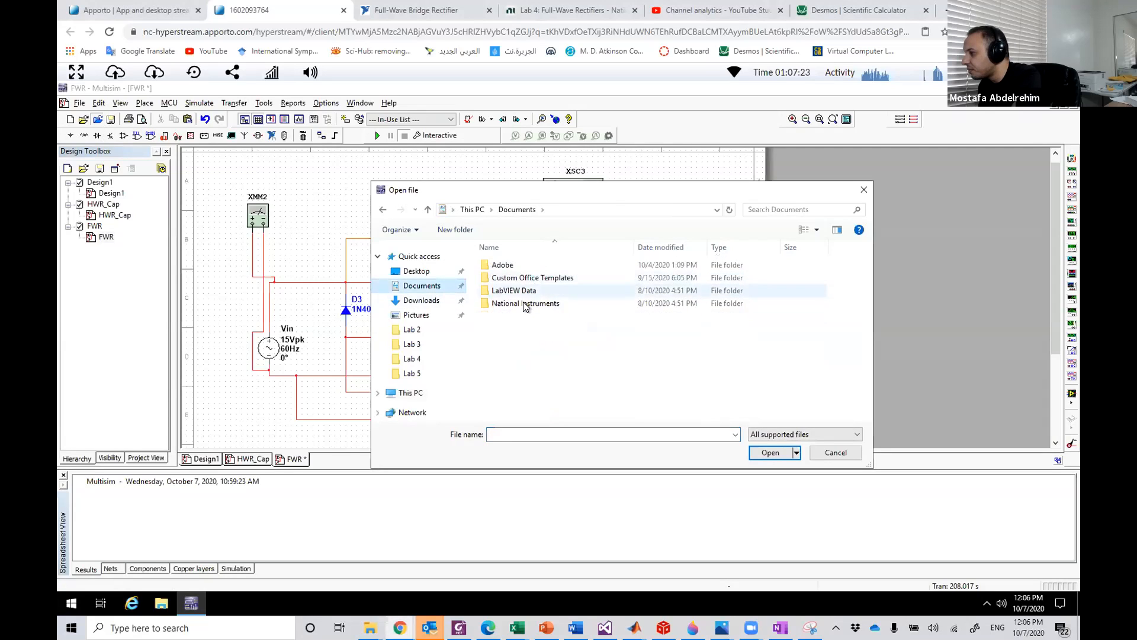
double_click(521, 300)
double_click(528, 265)
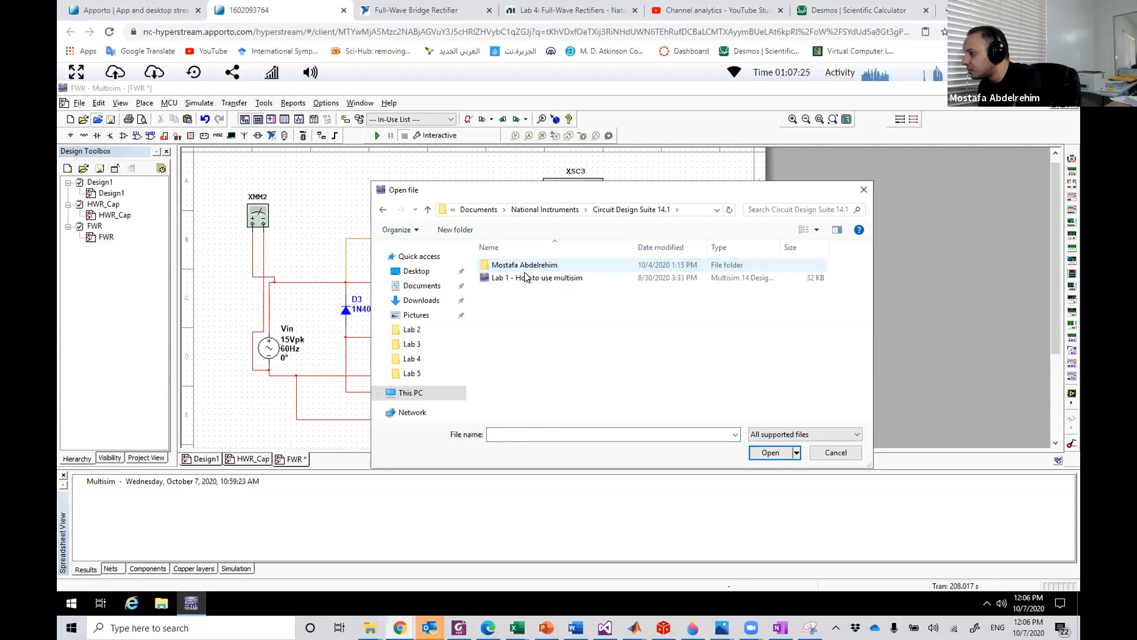
double_click(527, 265)
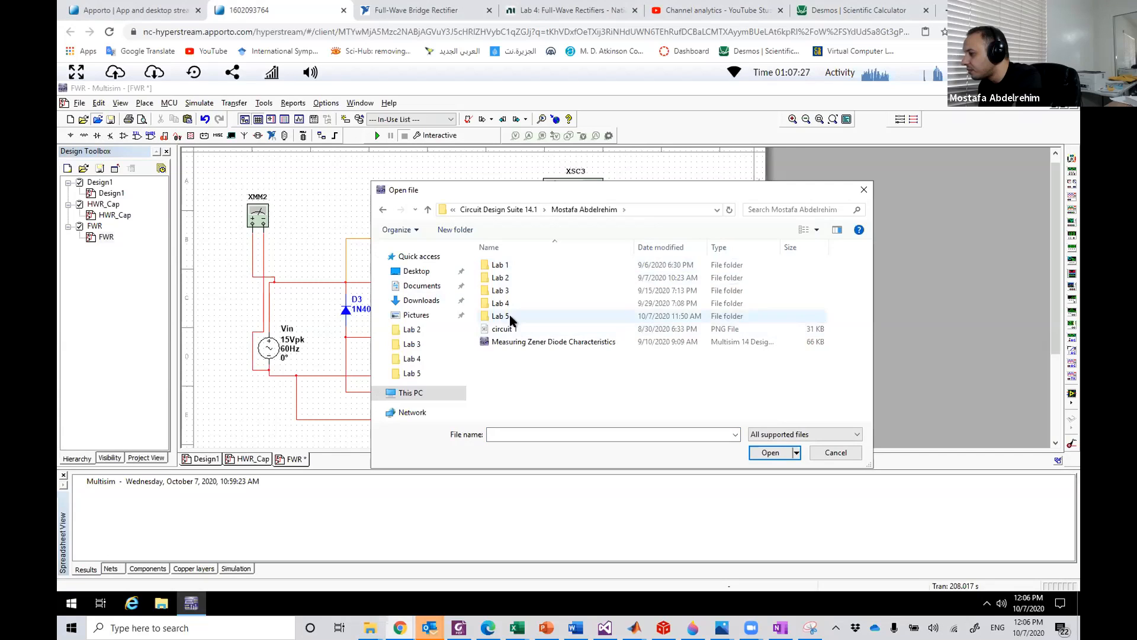
double_click(500, 316)
double_click(510, 279)
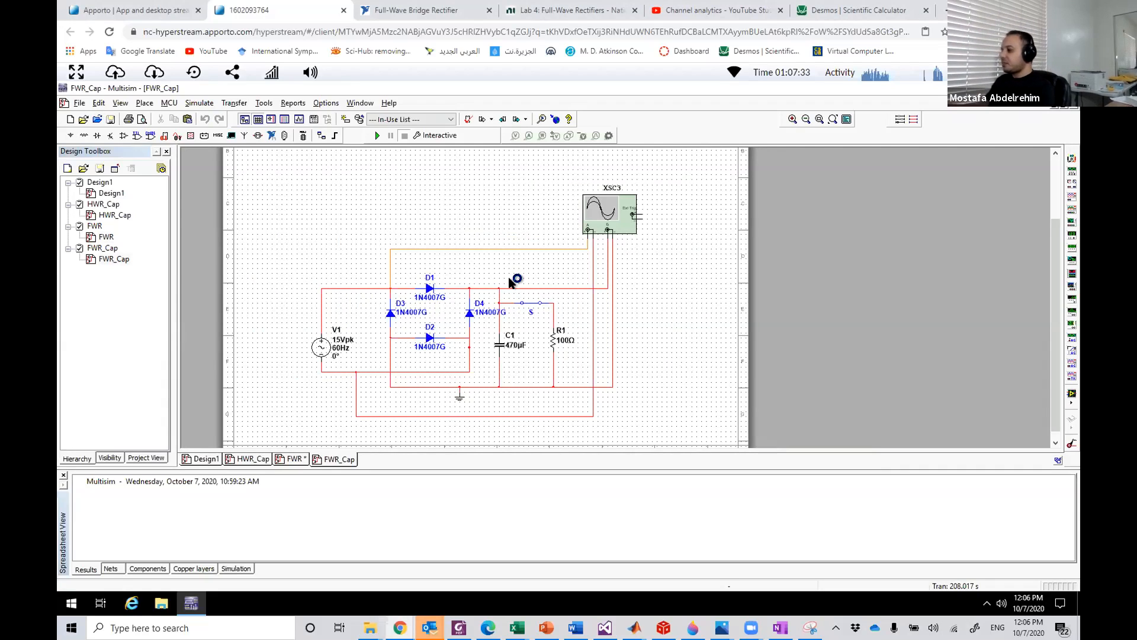
Open switch S in the FWR_Cap circuit, run the simulation, and bring up the XSC3 oscilloscope.
click(530, 303)
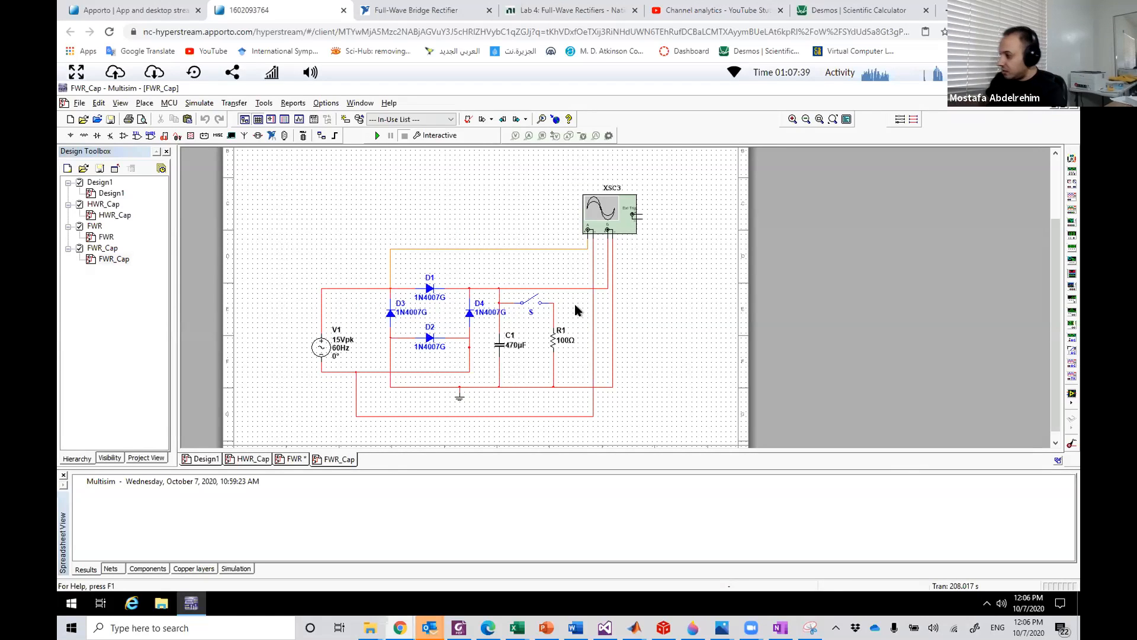
click(377, 135)
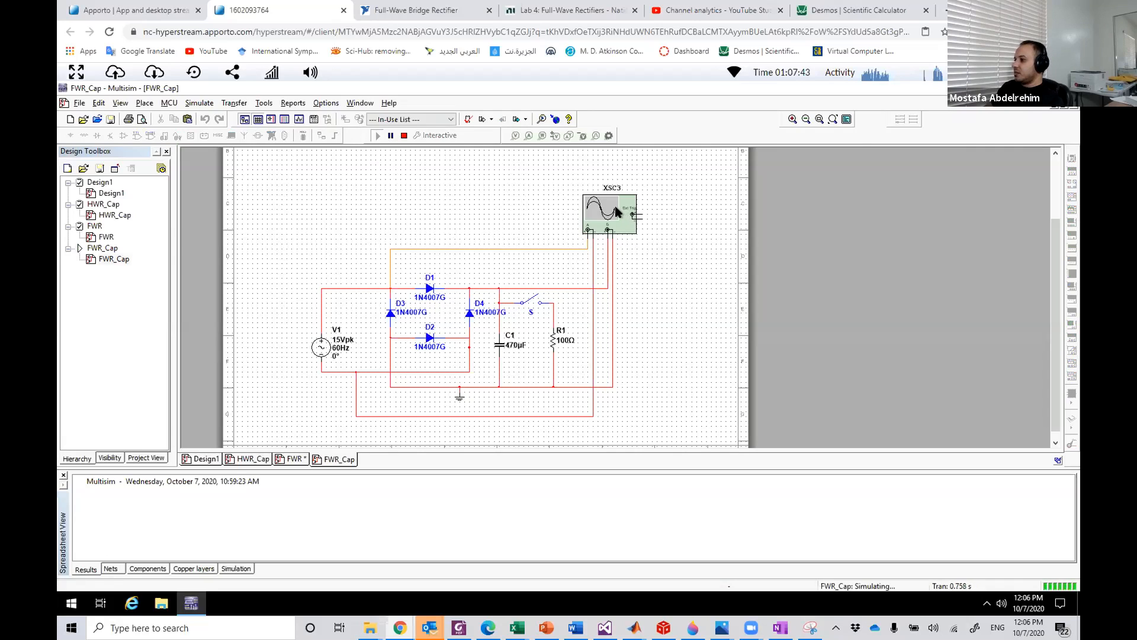
double_click(610, 213)
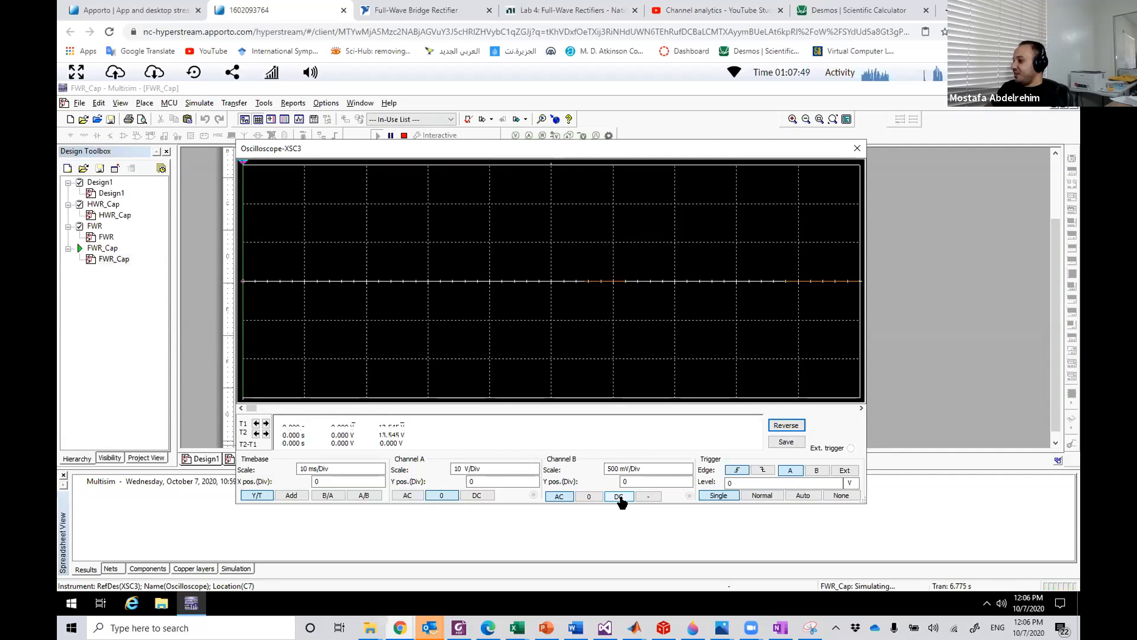
Set the oscilloscope's channel B scale to 10 V/Div, view the capacitor output, and close the oscilloscope.
click(687, 472)
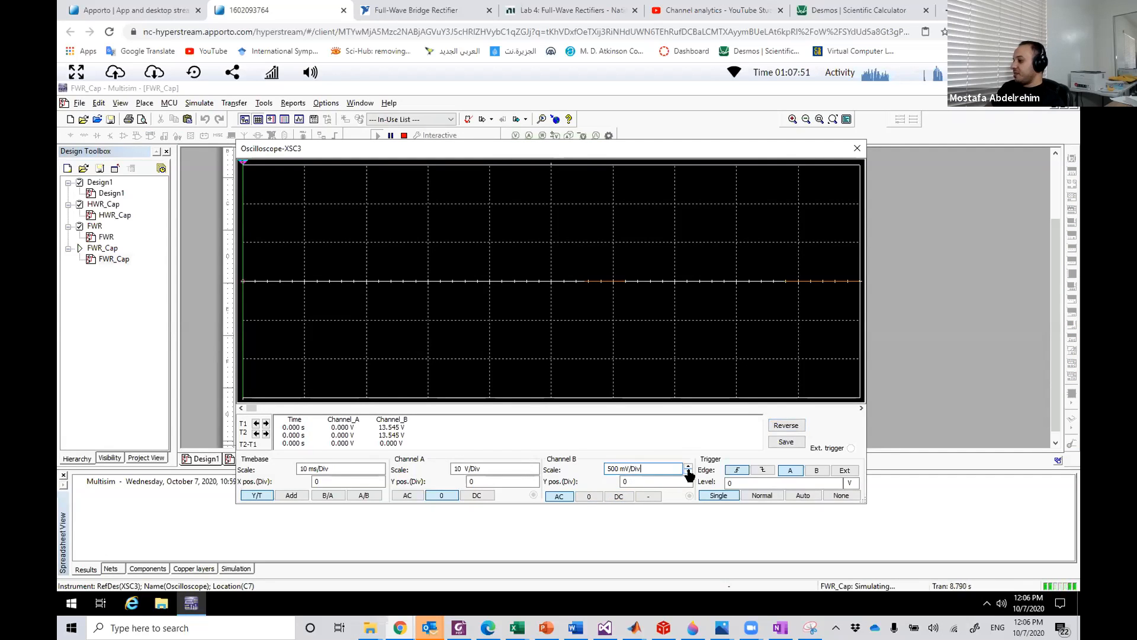
click(688, 472)
click(689, 466)
click(689, 467)
click(688, 466)
click(689, 467)
click(688, 466)
click(689, 472)
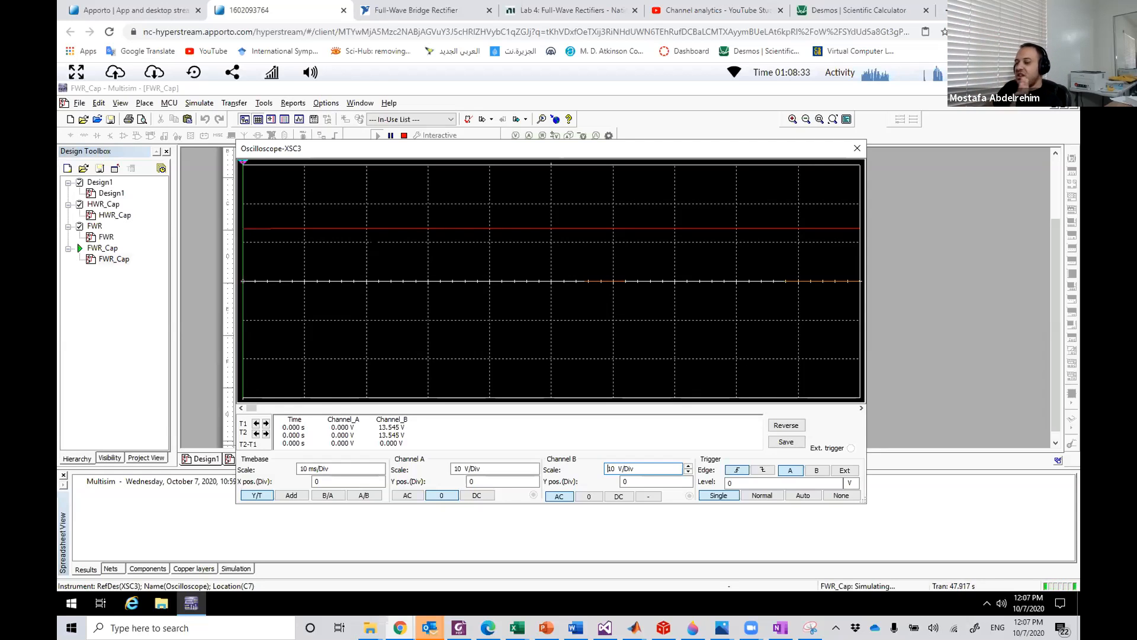
click(857, 148)
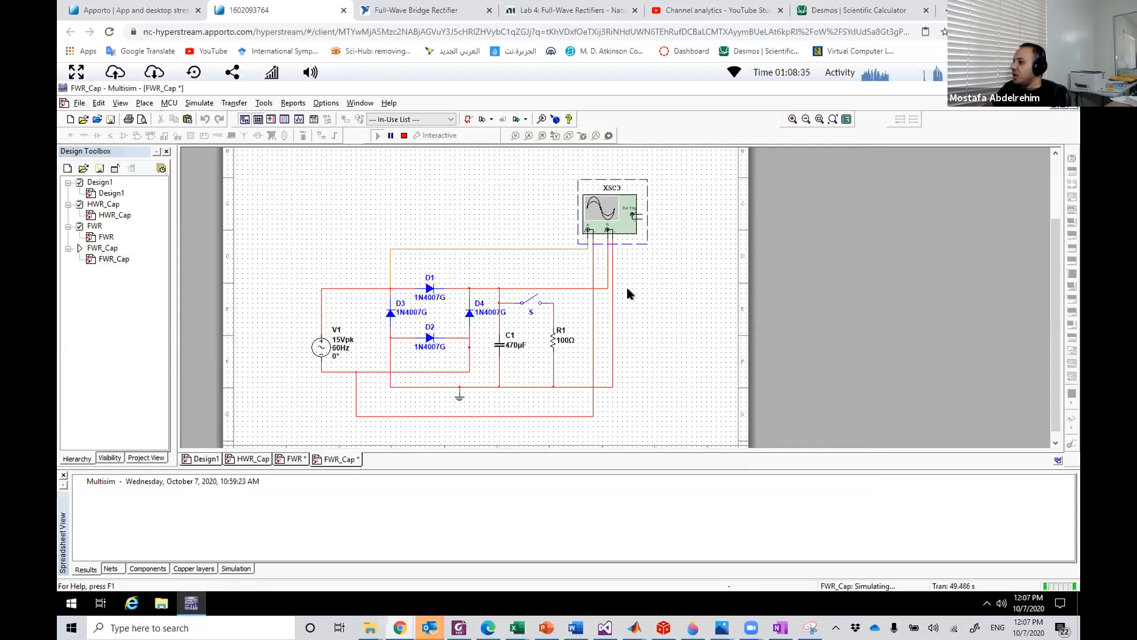
Close switch S to connect load R1 and restart the simulation.
click(540, 304)
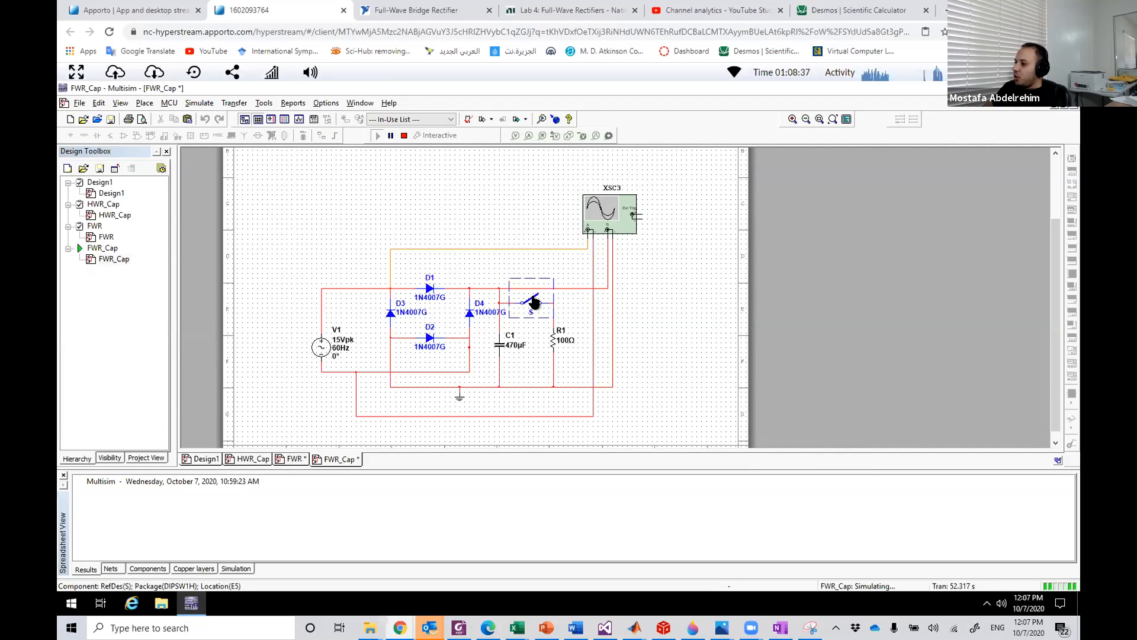
click(404, 135)
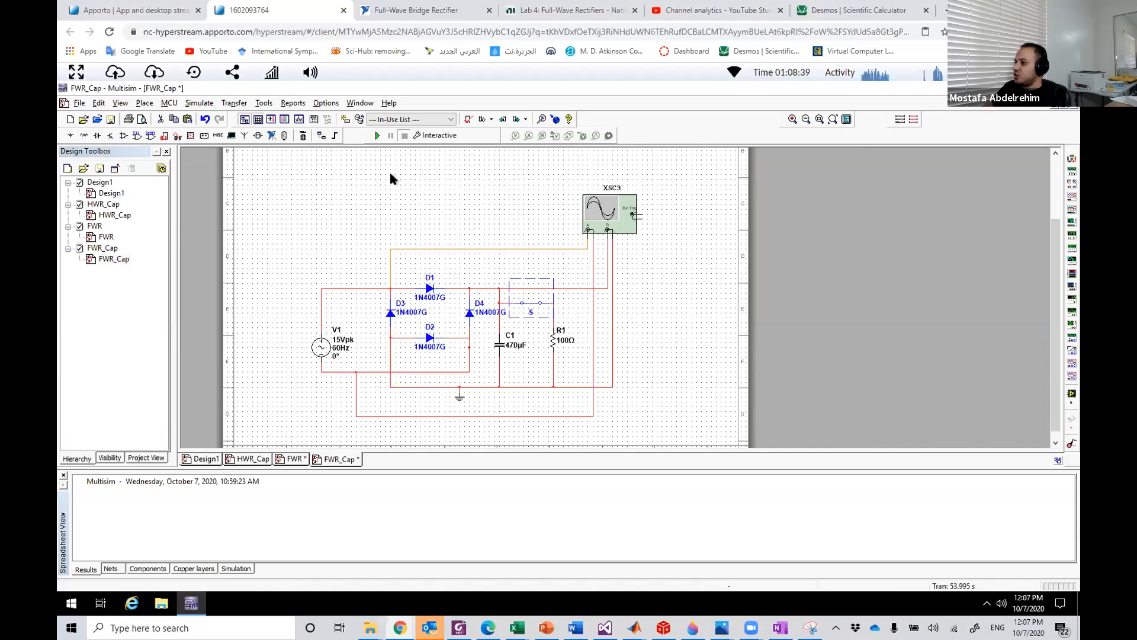
click(377, 135)
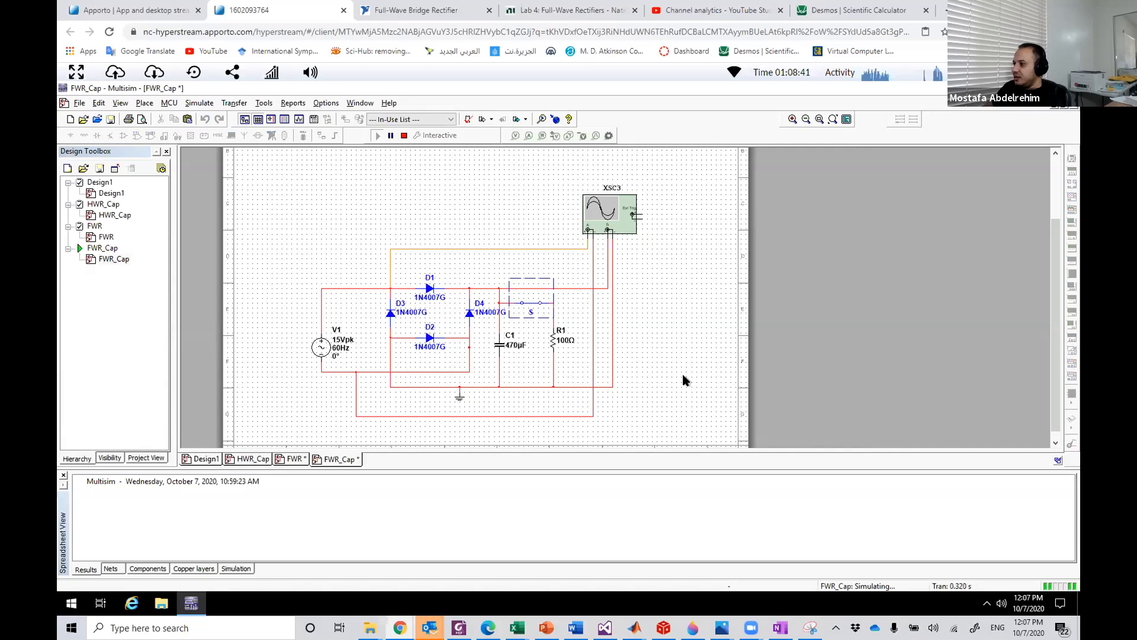
Open the XSC3 oscilloscope and switch channels B and A to DC coupling to compare the loaded output with the input.
double_click(613, 215)
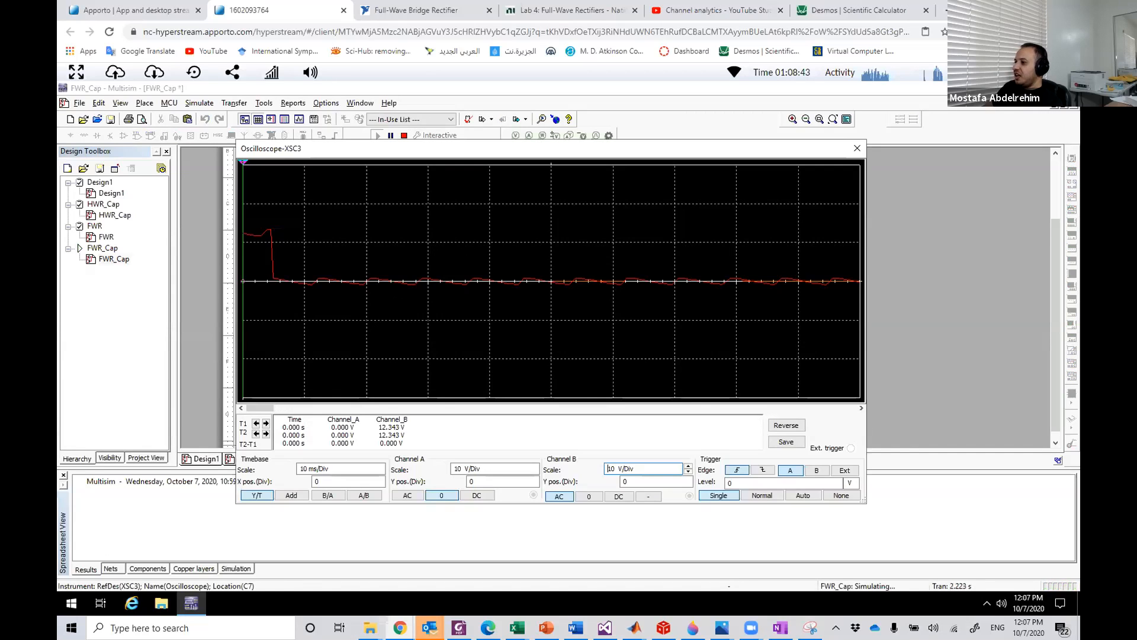
click(619, 496)
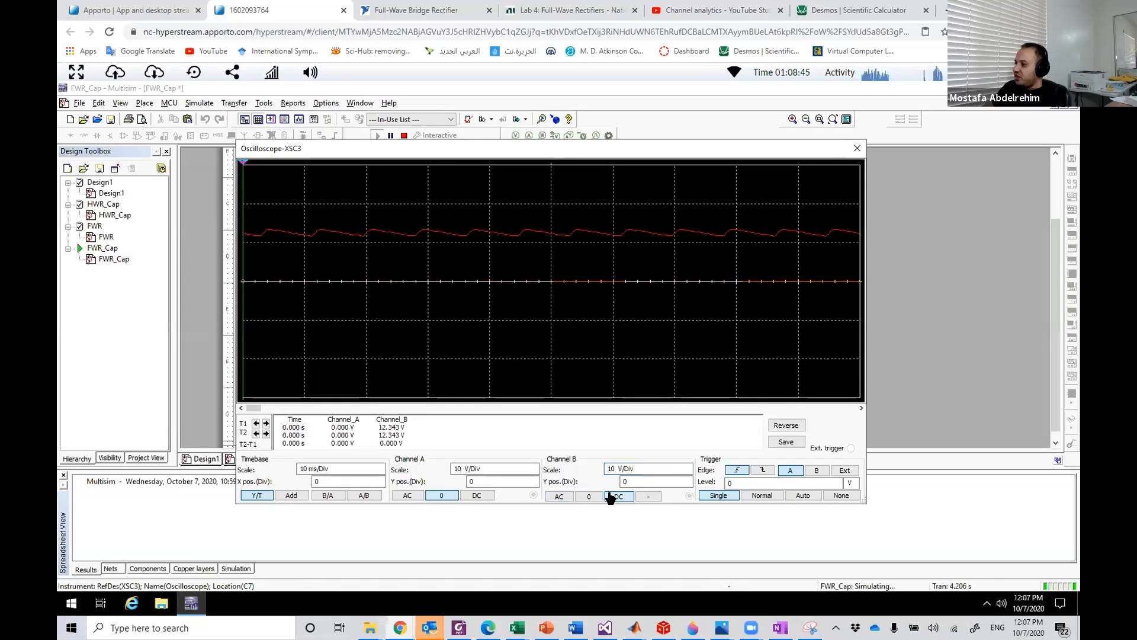
click(466, 496)
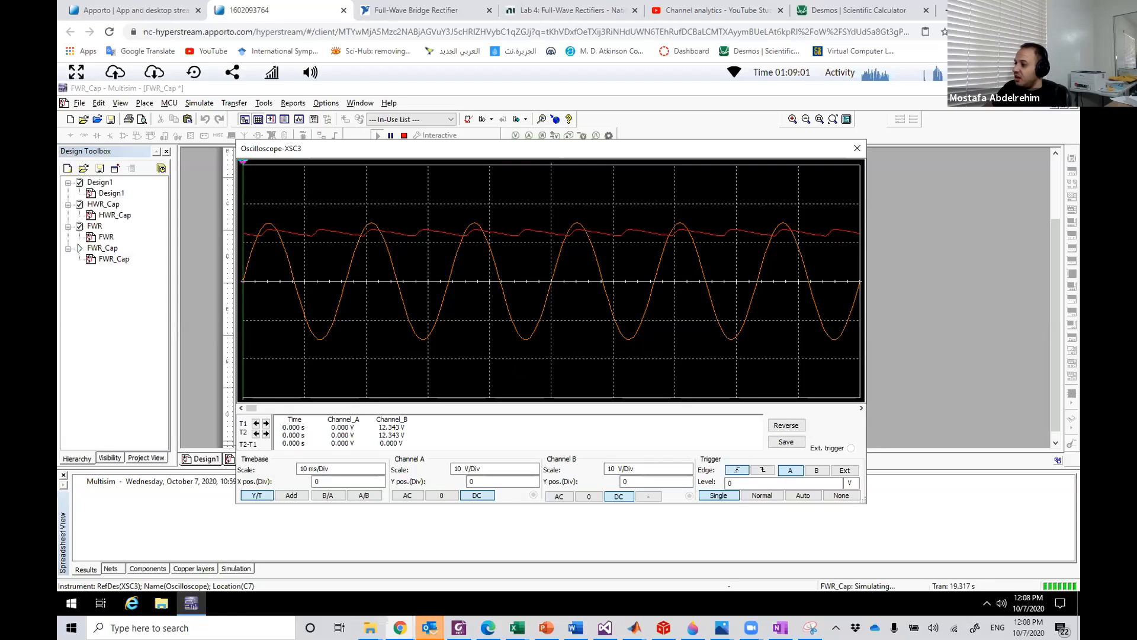
Ground channel A, set channel B to AC coupling at 500 mV/Div to view the ripple, and close the oscilloscope.
click(442, 495)
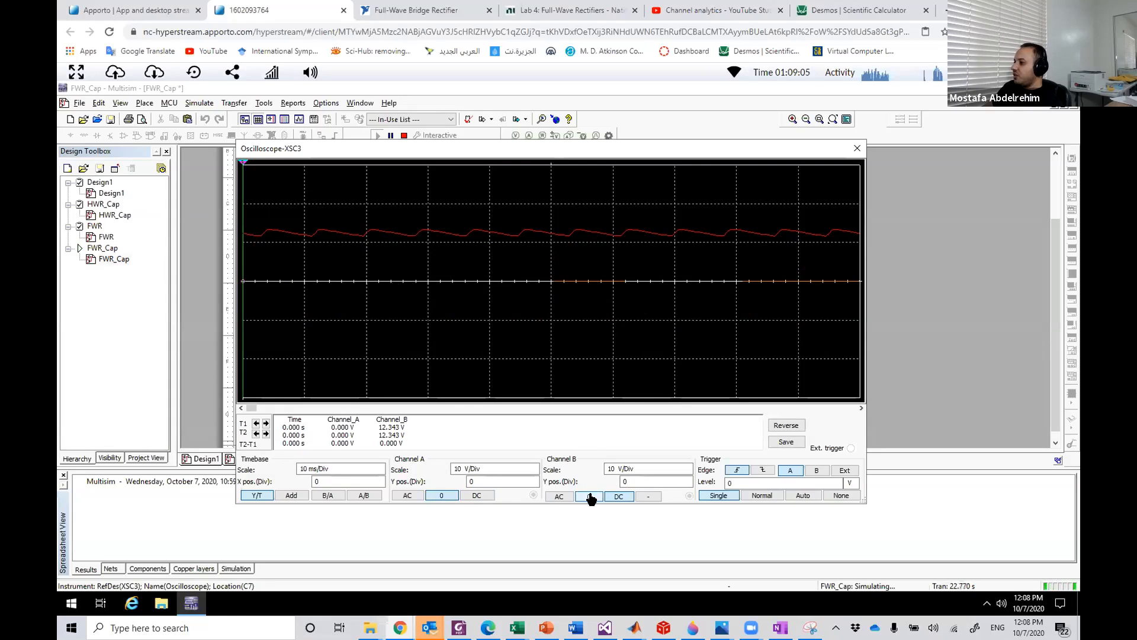
click(557, 496)
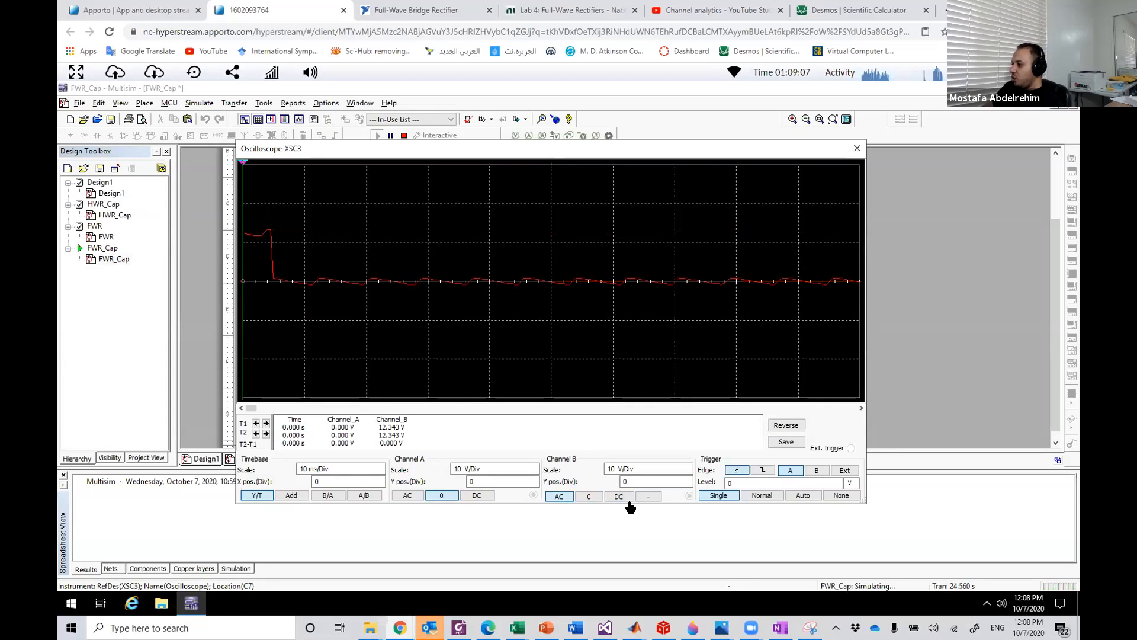
click(688, 472)
click(688, 473)
click(688, 473)
click(689, 472)
click(688, 473)
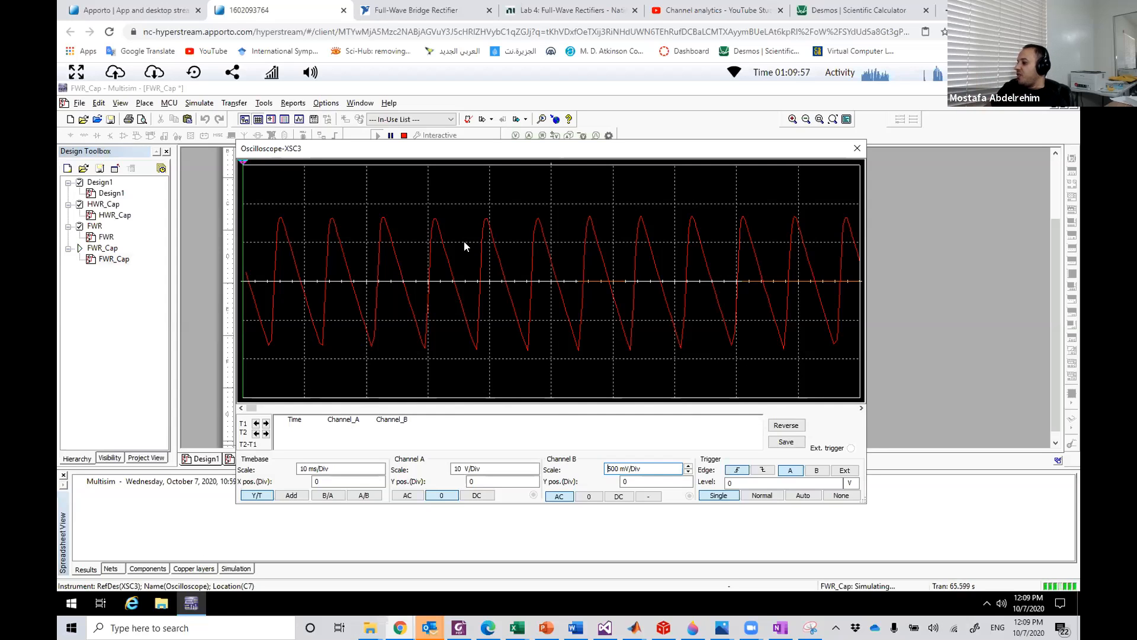
click(857, 148)
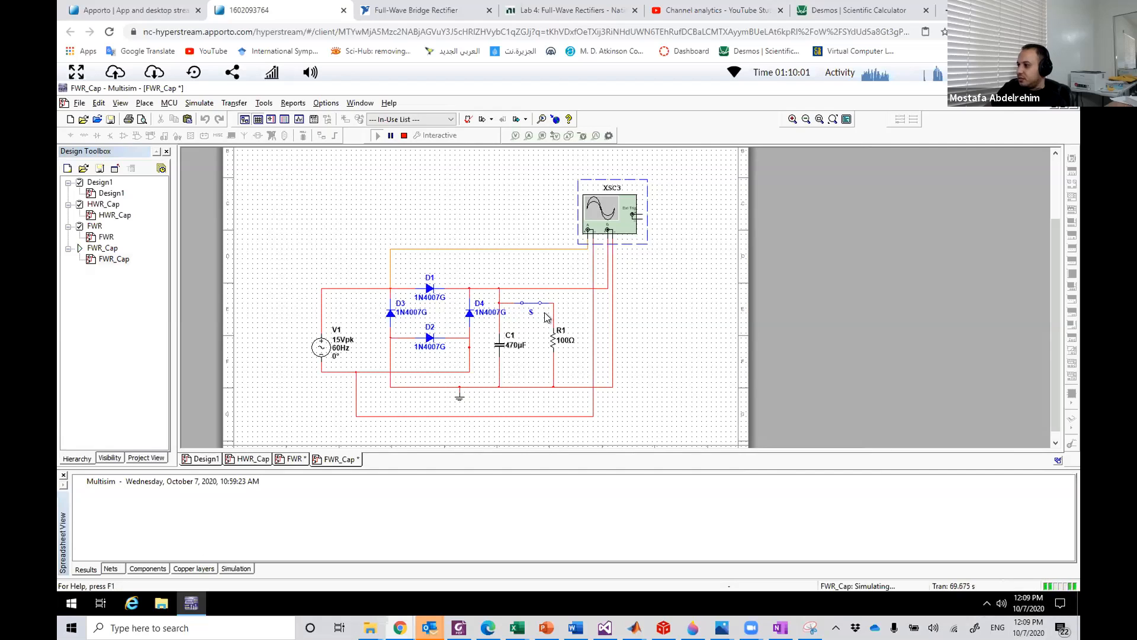
click(670, 298)
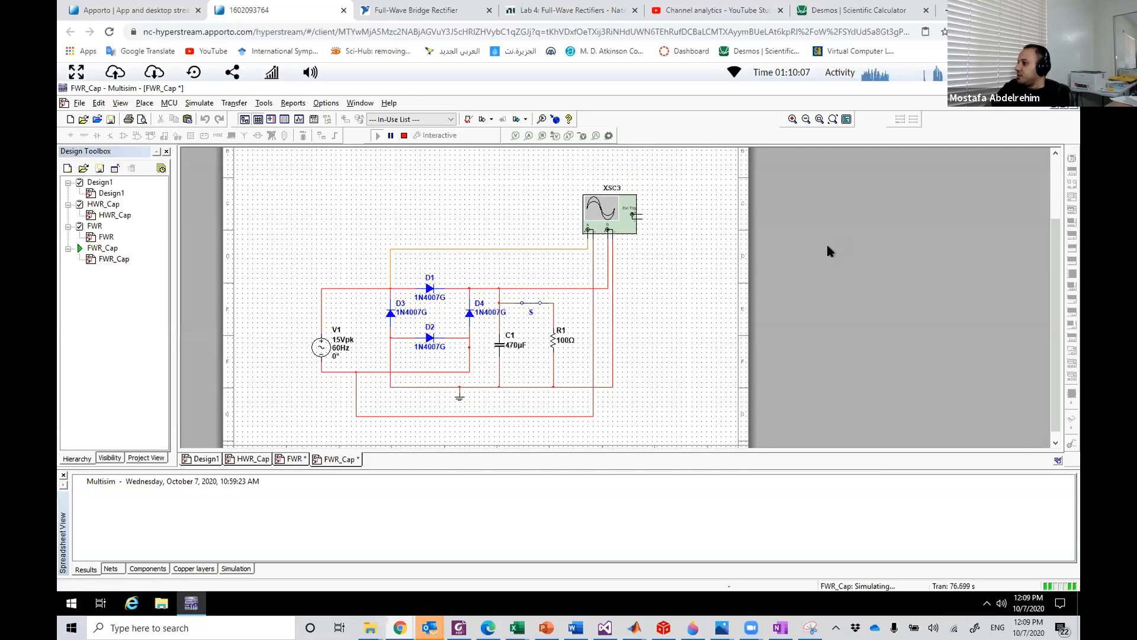
Stop the simulation and pick up a multimeter for placement in the FWR_Cap circuit.
click(404, 136)
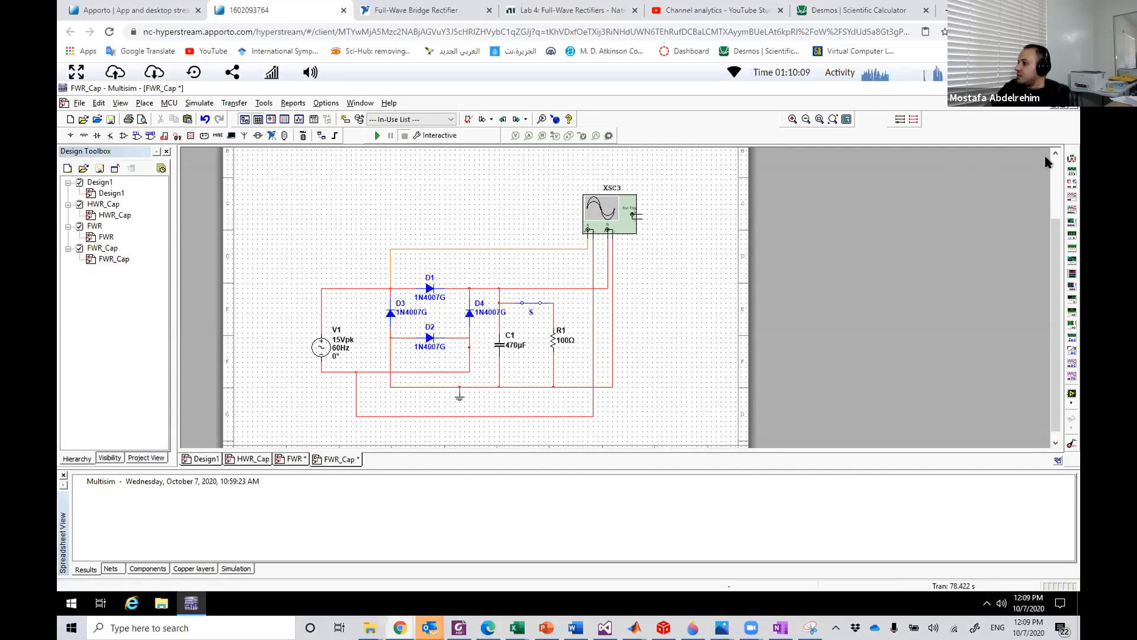
click(1073, 158)
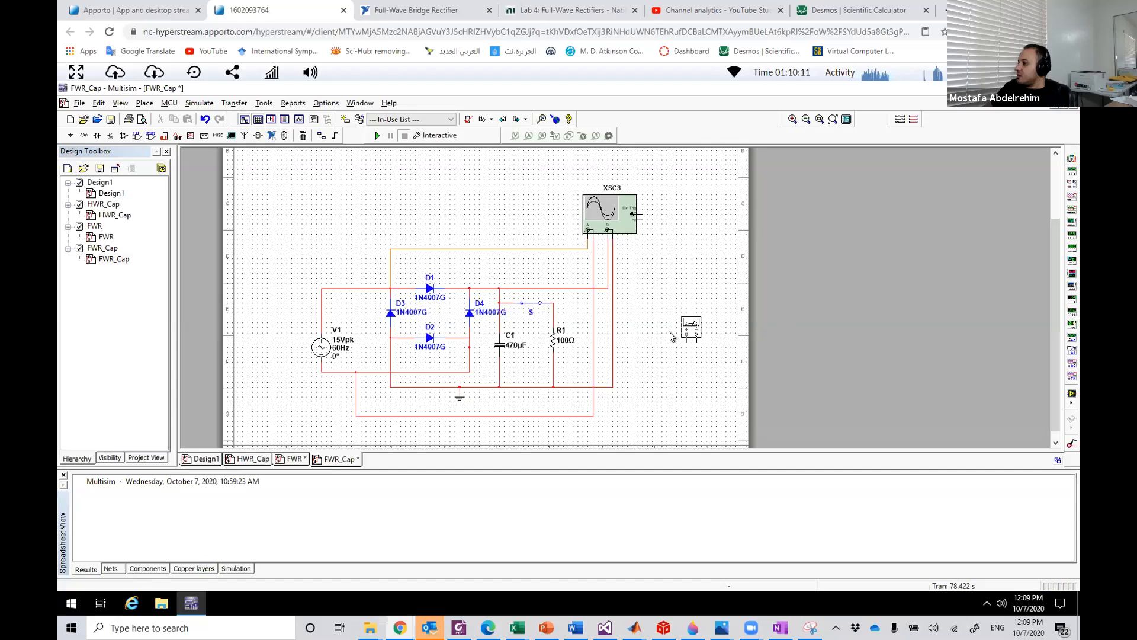